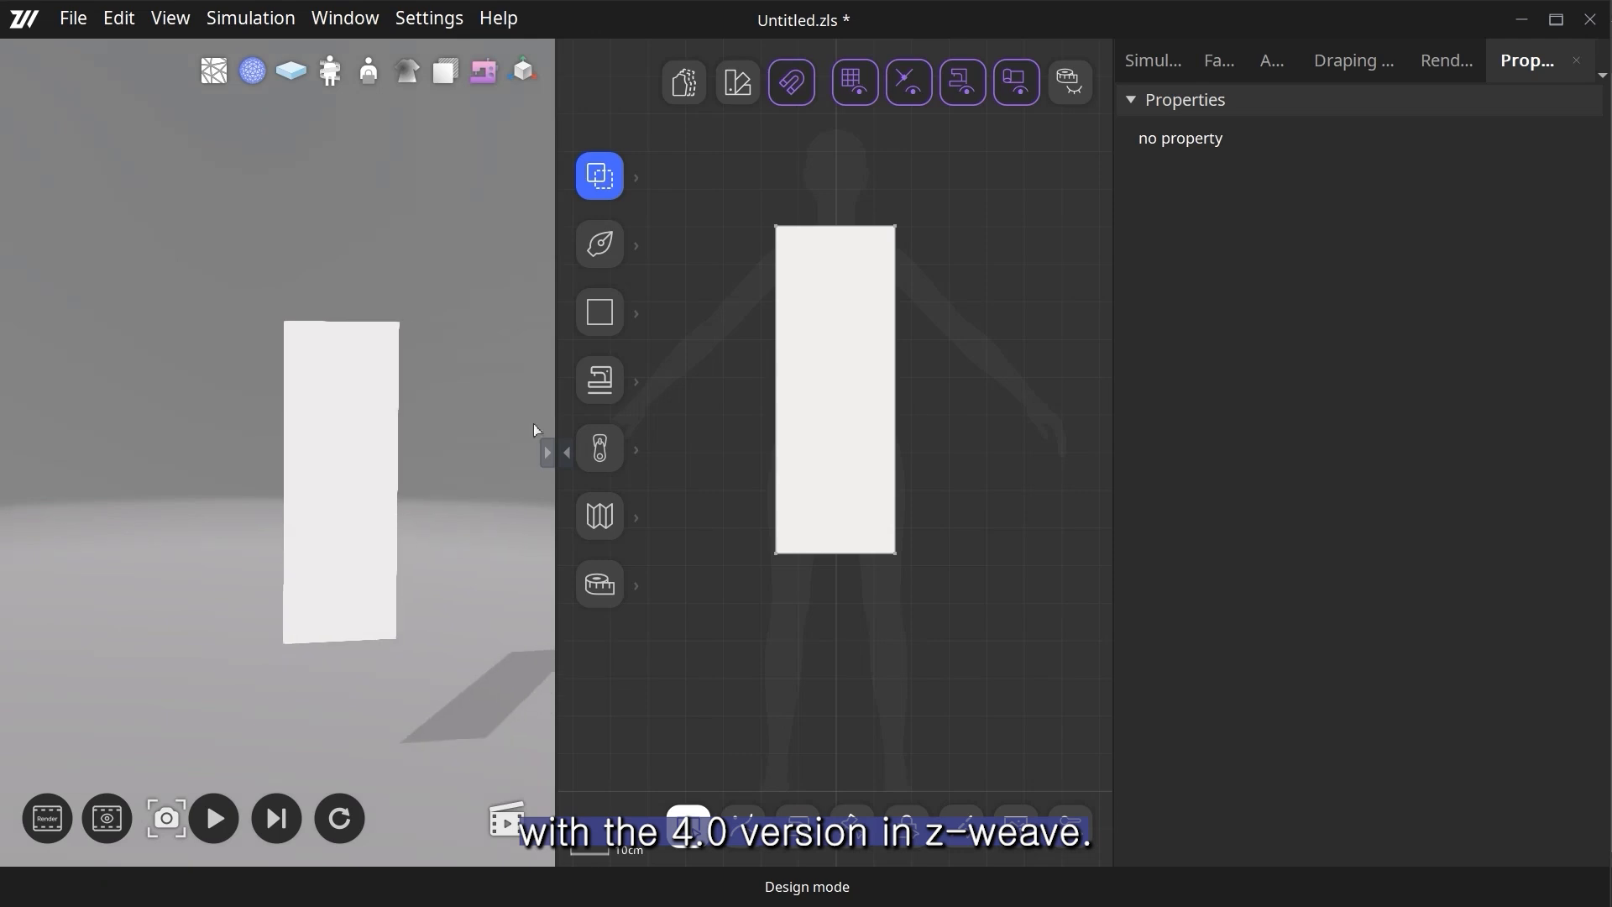
- Apply the Linen Copy (1) fabric material to the front of the rectangular pattern piece
{"action": "left_click", "coordinate": [118, 17]}
{"action": "left_click", "coordinate": [125, 140]}
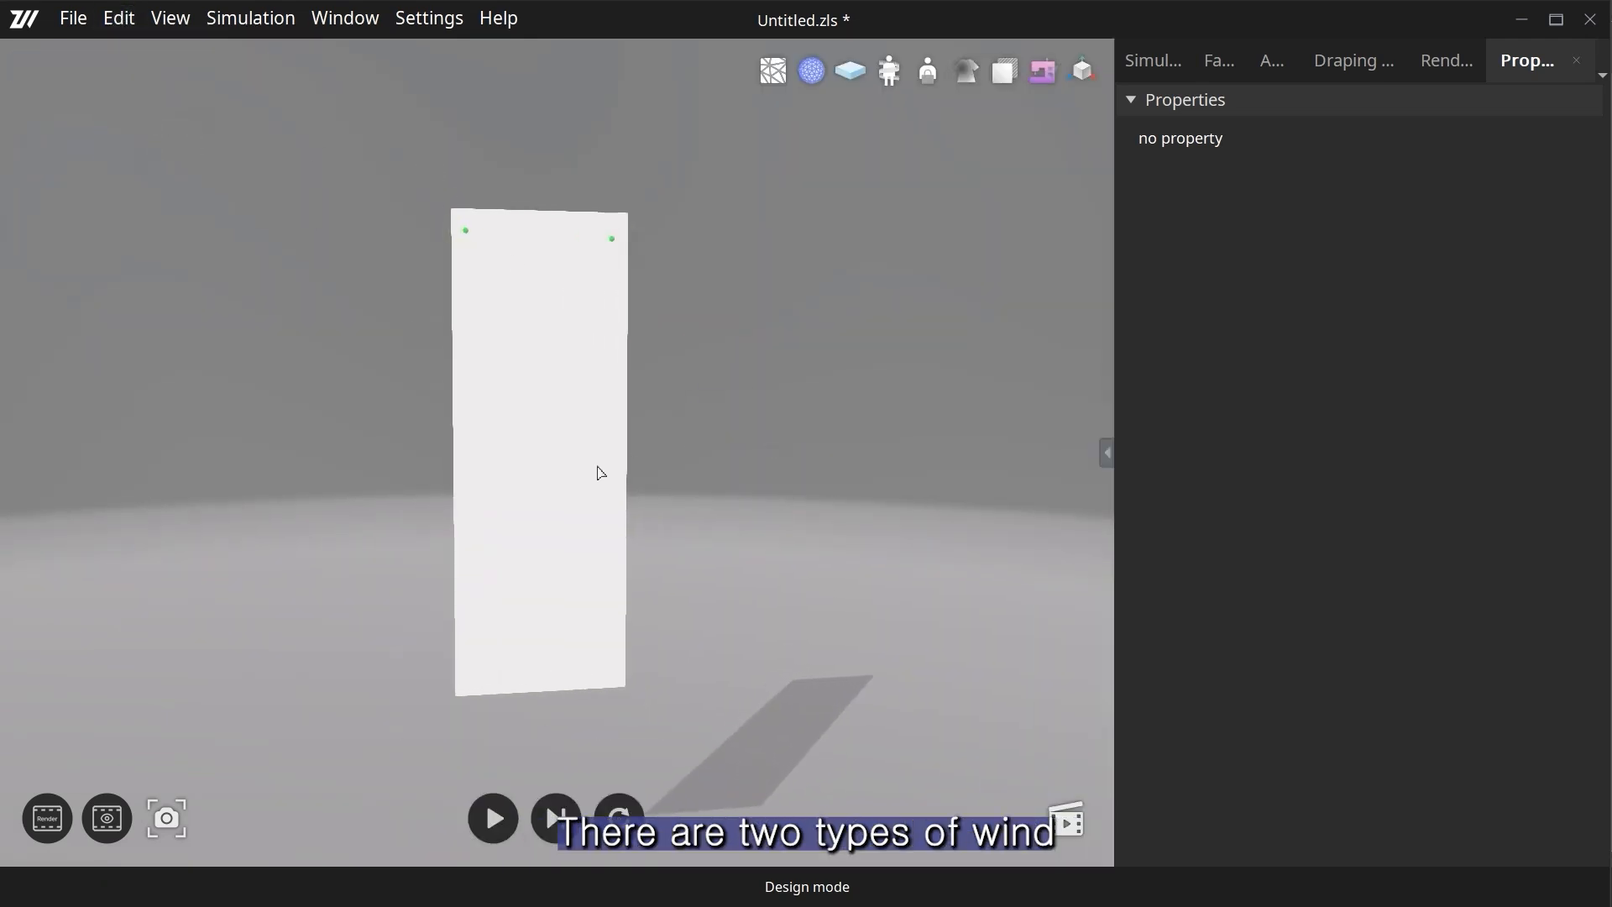
{"action": "left_click", "coordinate": [628, 461]}
{"action": "left_click", "coordinate": [1219, 61]}
{"action": "left_click", "coordinate": [1245, 601]}
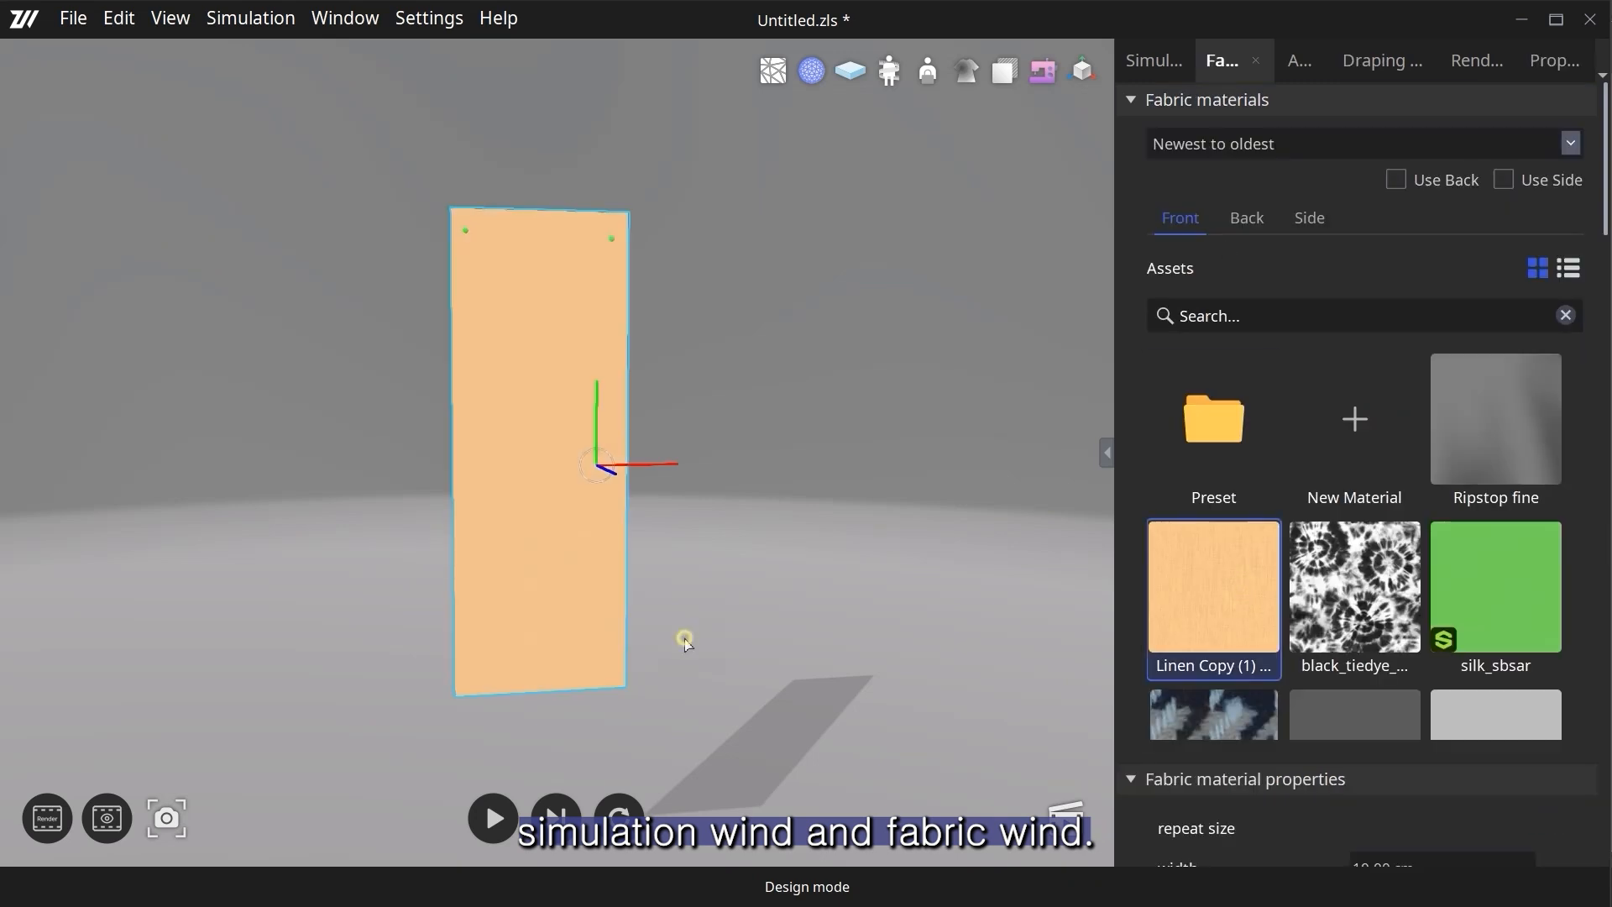
- Enable wind in the simulation's external environment settings, reset its X and Z axis directions to 0, and select the fabric piece
{"action": "left_click", "coordinate": [1131, 61]}
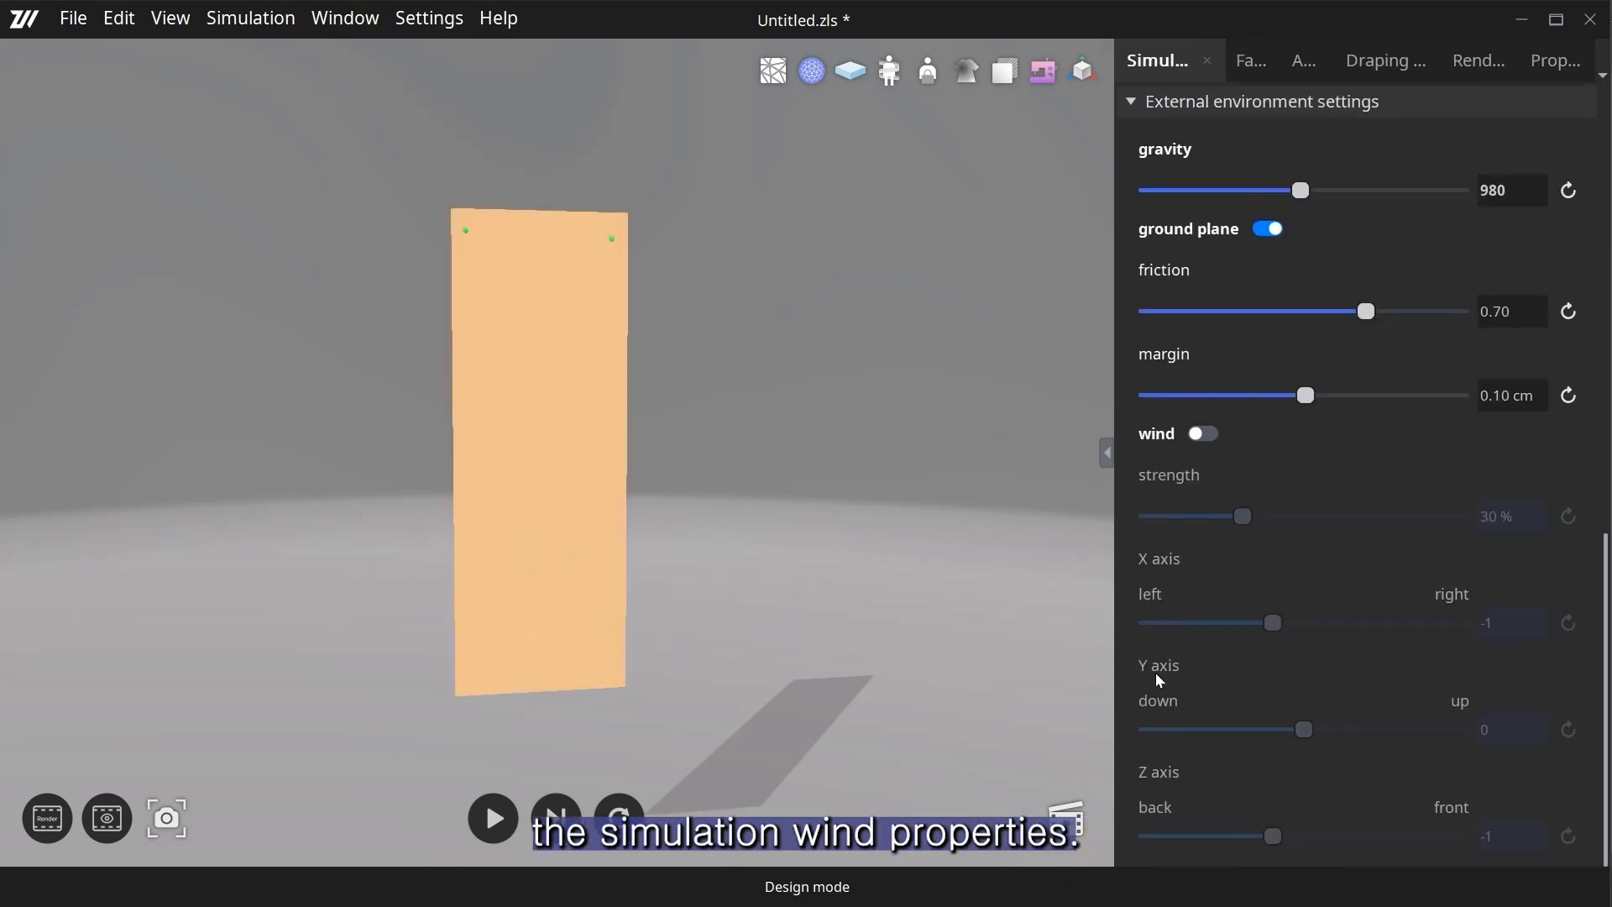
{"action": "left_click", "coordinate": [1205, 434]}
{"action": "left_click", "coordinate": [1565, 622]}
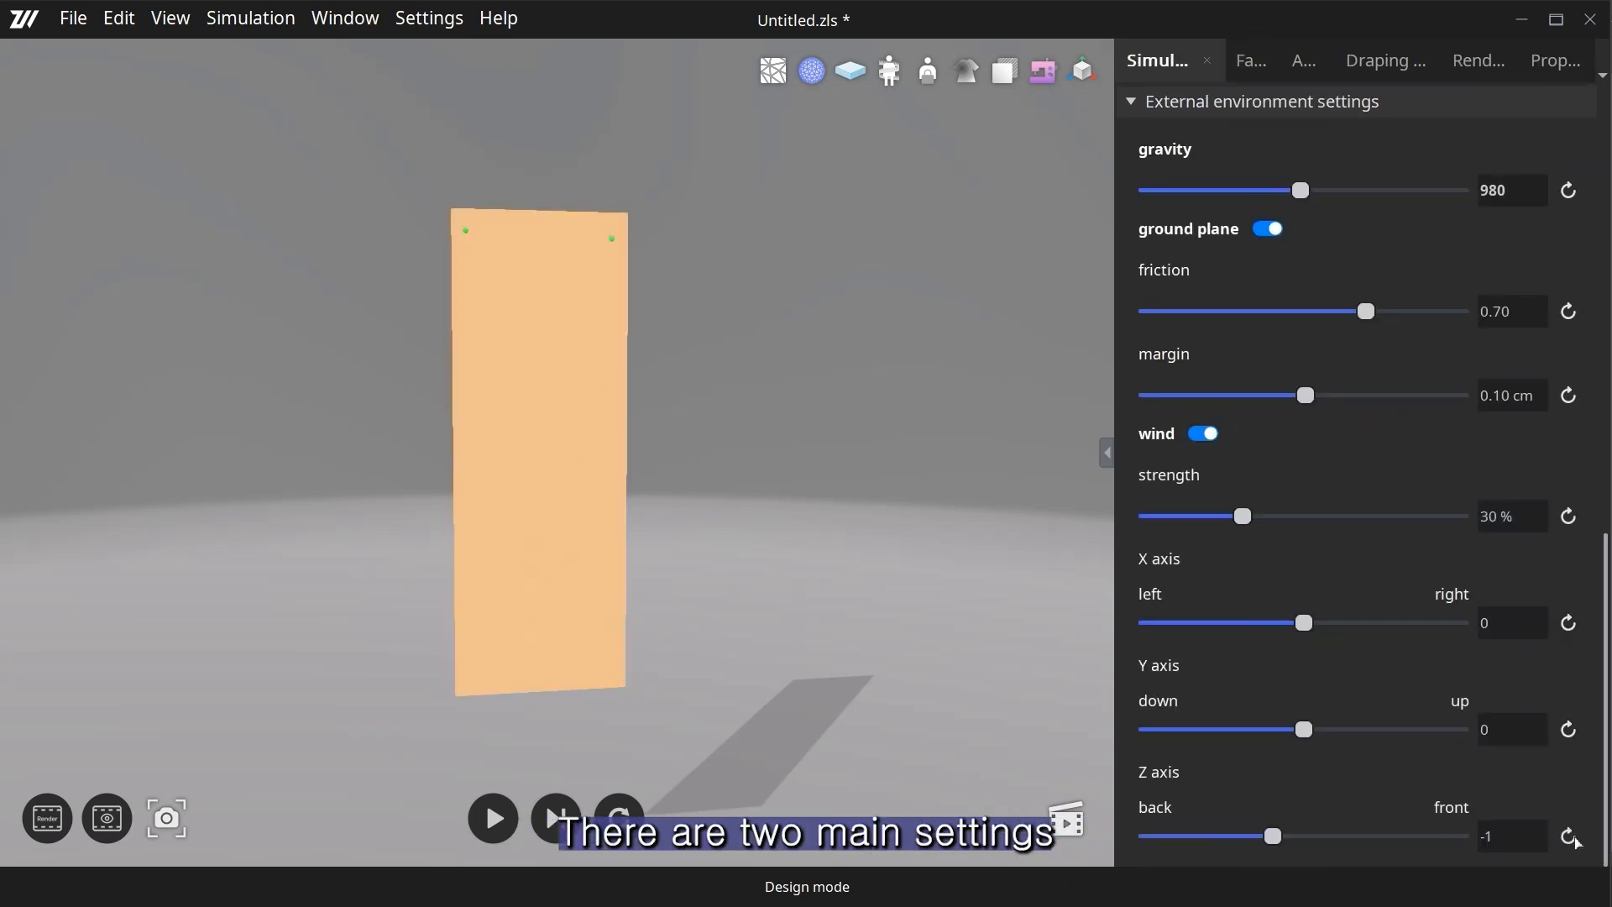
{"action": "left_click", "coordinate": [568, 578]}
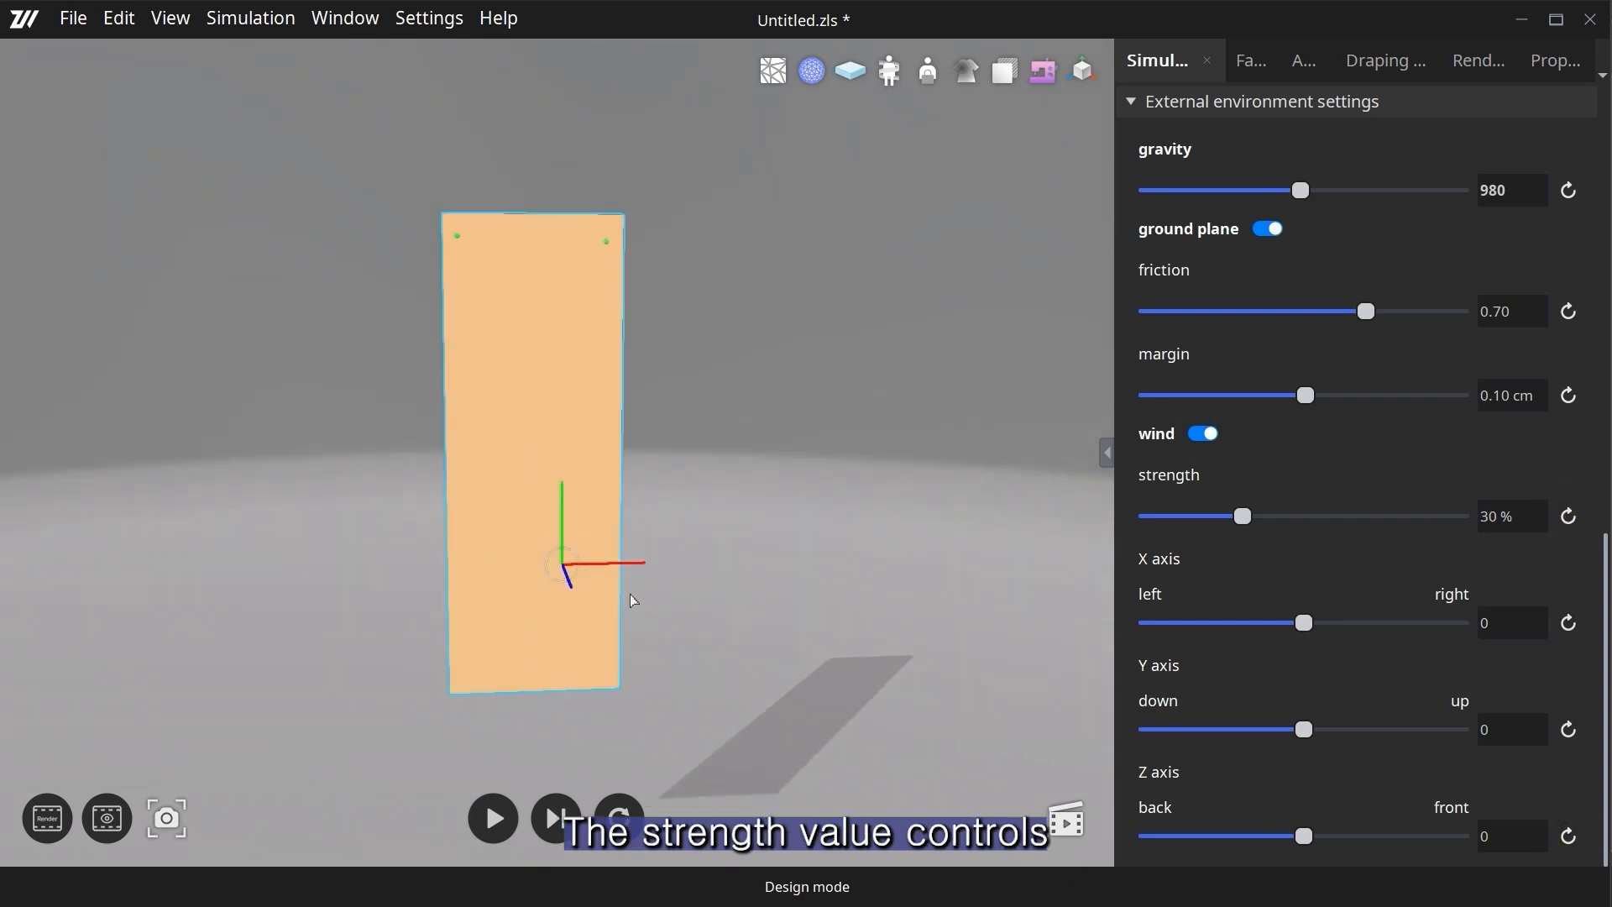
- Start the simulation and set the wind's X axis to 2 with a strength of 29%
{"action": "left_click", "coordinate": [493, 819]}
{"action": "left_click", "coordinate": [1333, 626]}
{"action": "left_click_drag", "start_coordinate": [1333, 625], "coordinate": [1360, 625]}
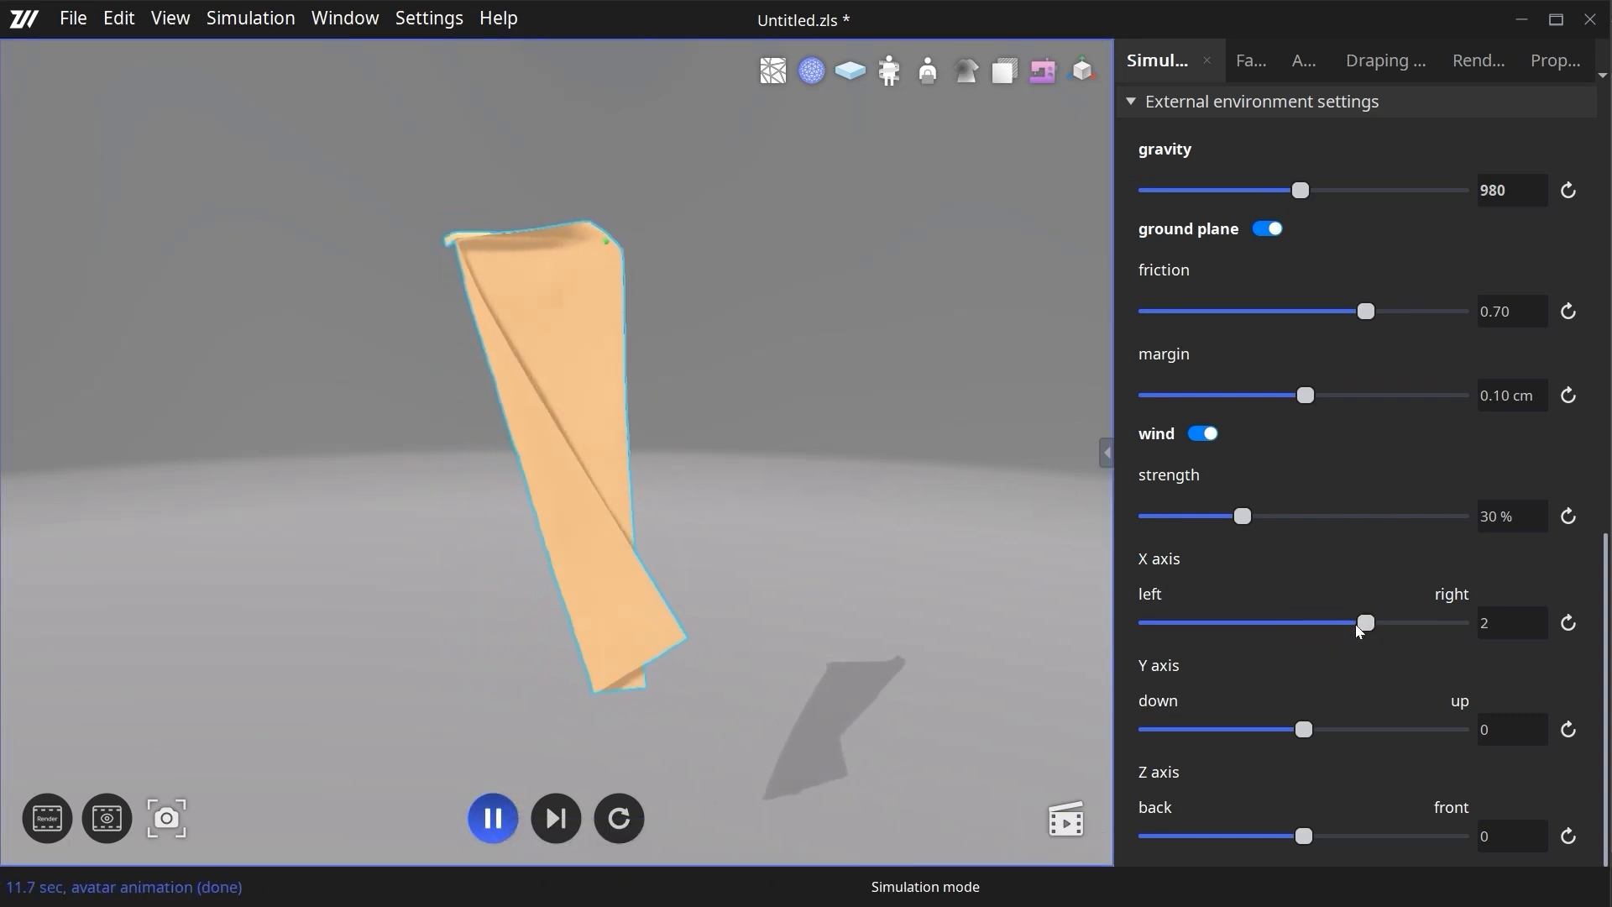
{"action": "left_click_drag", "start_coordinate": [1243, 517], "coordinate": [1242, 558]}
- Reset the wind's X axis, reverse it to -3, and raise the strength to 60%
{"action": "left_click", "coordinate": [1566, 623]}
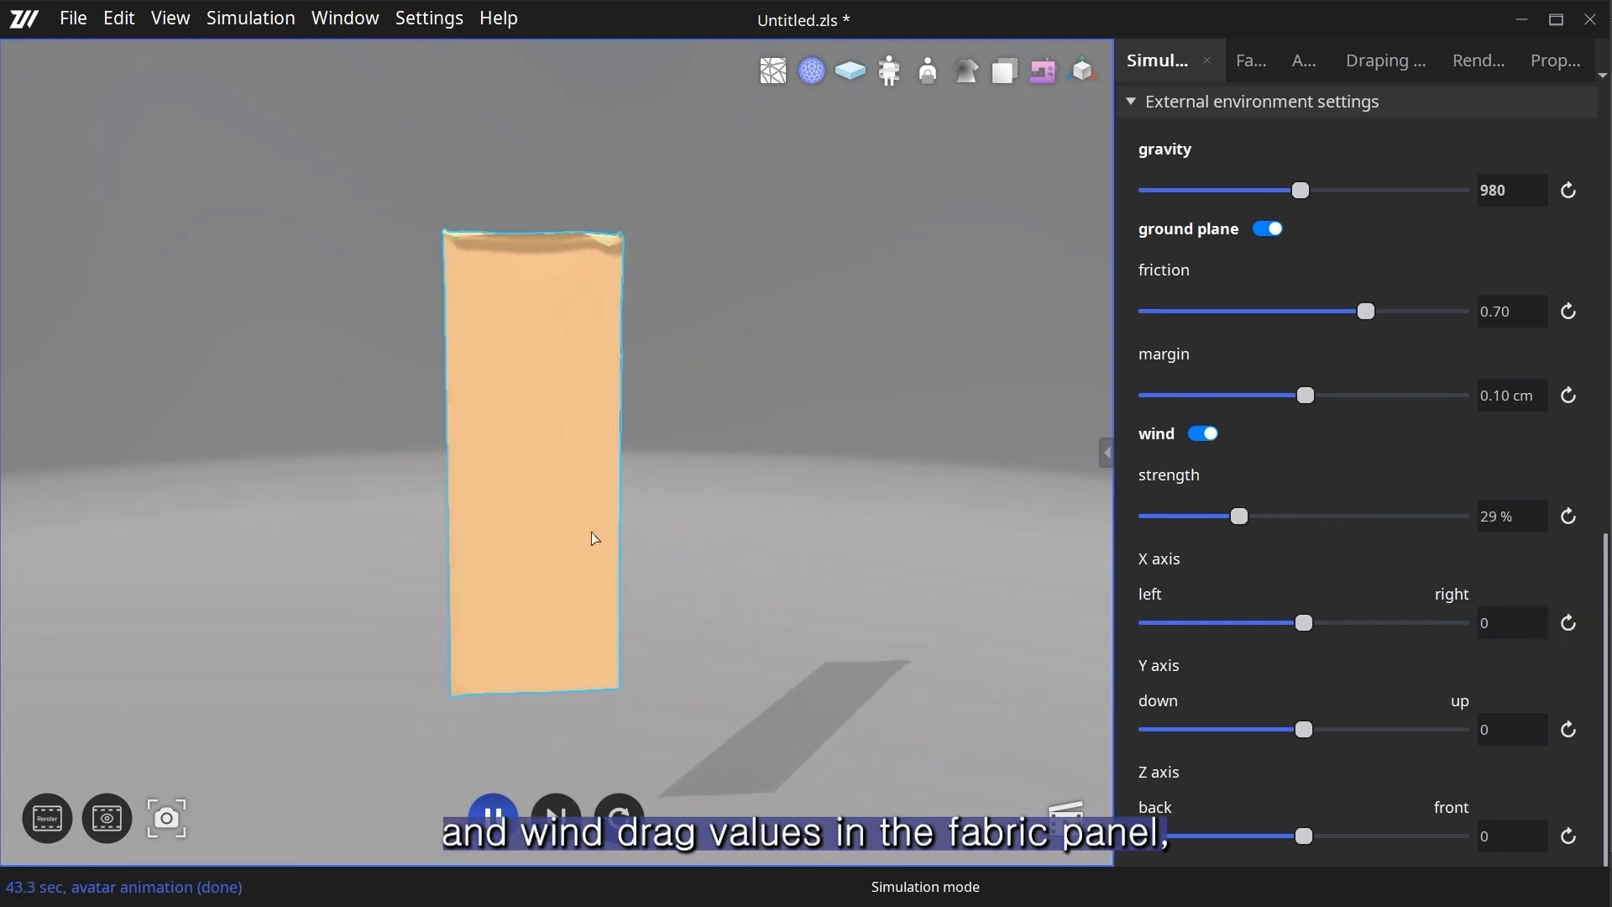
{"action": "left_click_drag", "start_coordinate": [1294, 630], "coordinate": [1206, 632]}
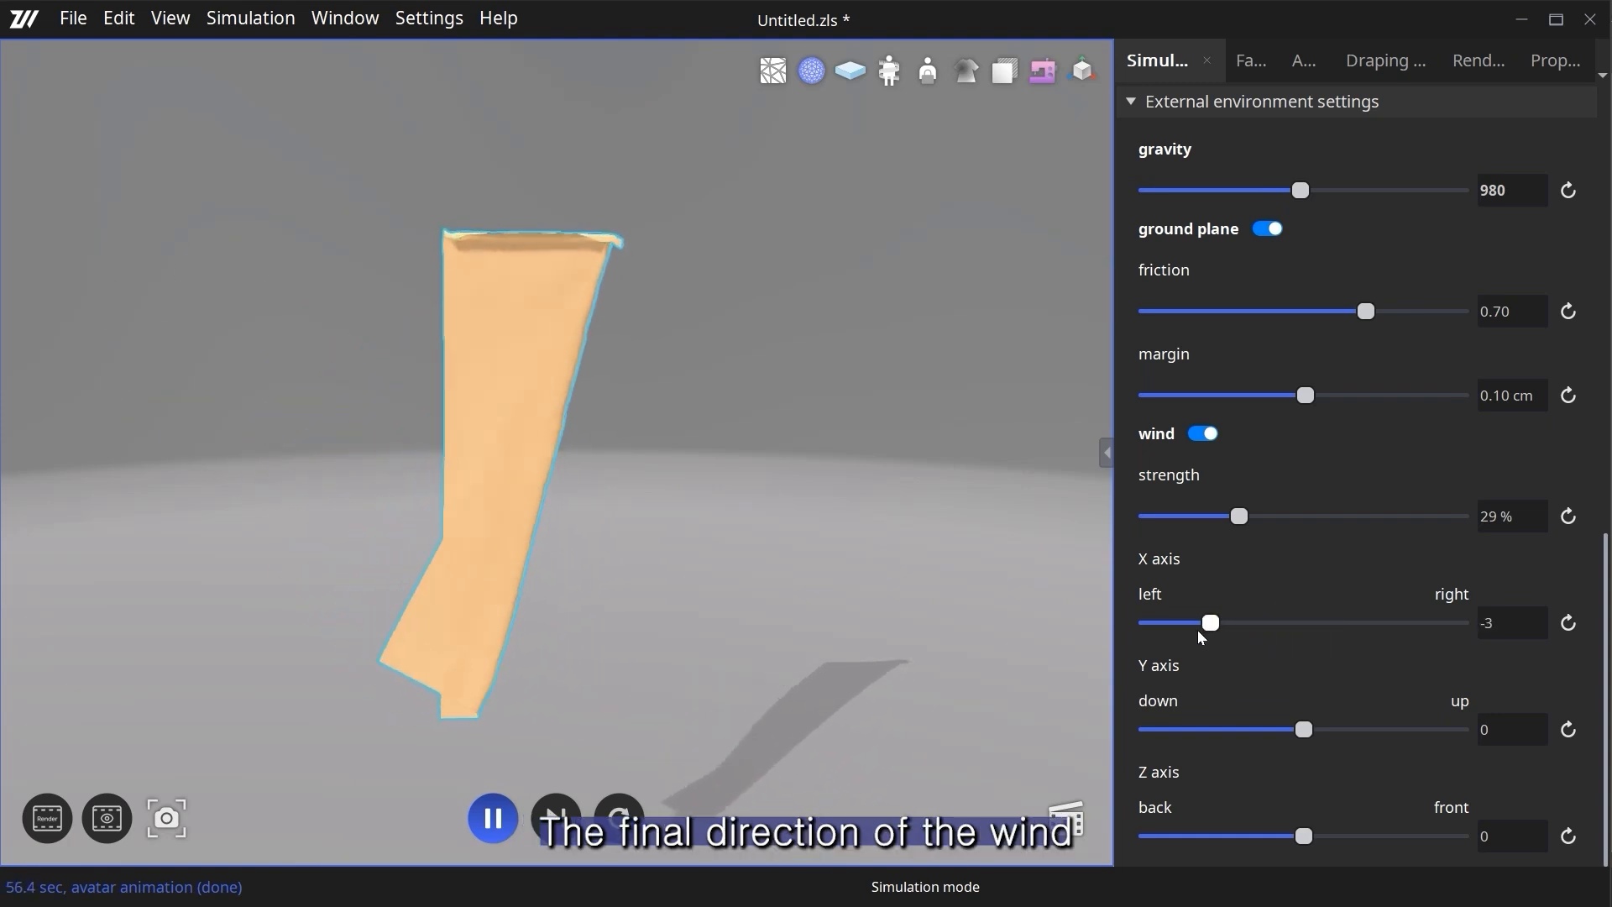
{"action": "left_click_drag", "start_coordinate": [1239, 518], "coordinate": [1332, 531]}
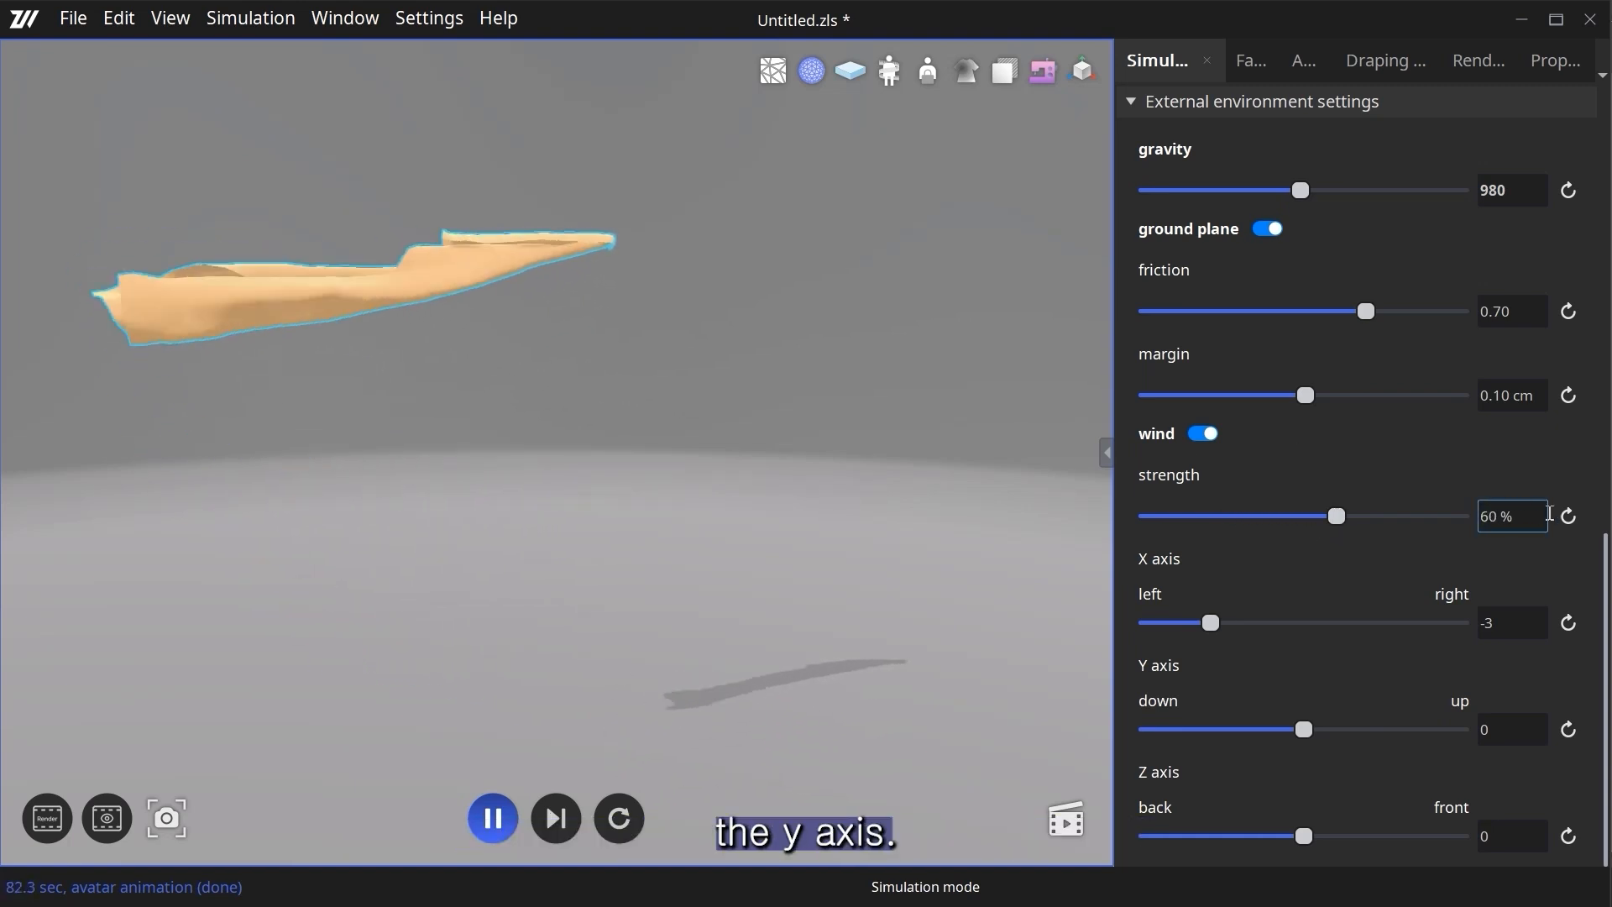
- Restore the default wind strength of 30% and the X axis direction of 0
{"action": "left_click", "coordinate": [1568, 515]}
{"action": "left_click", "coordinate": [1567, 623]}
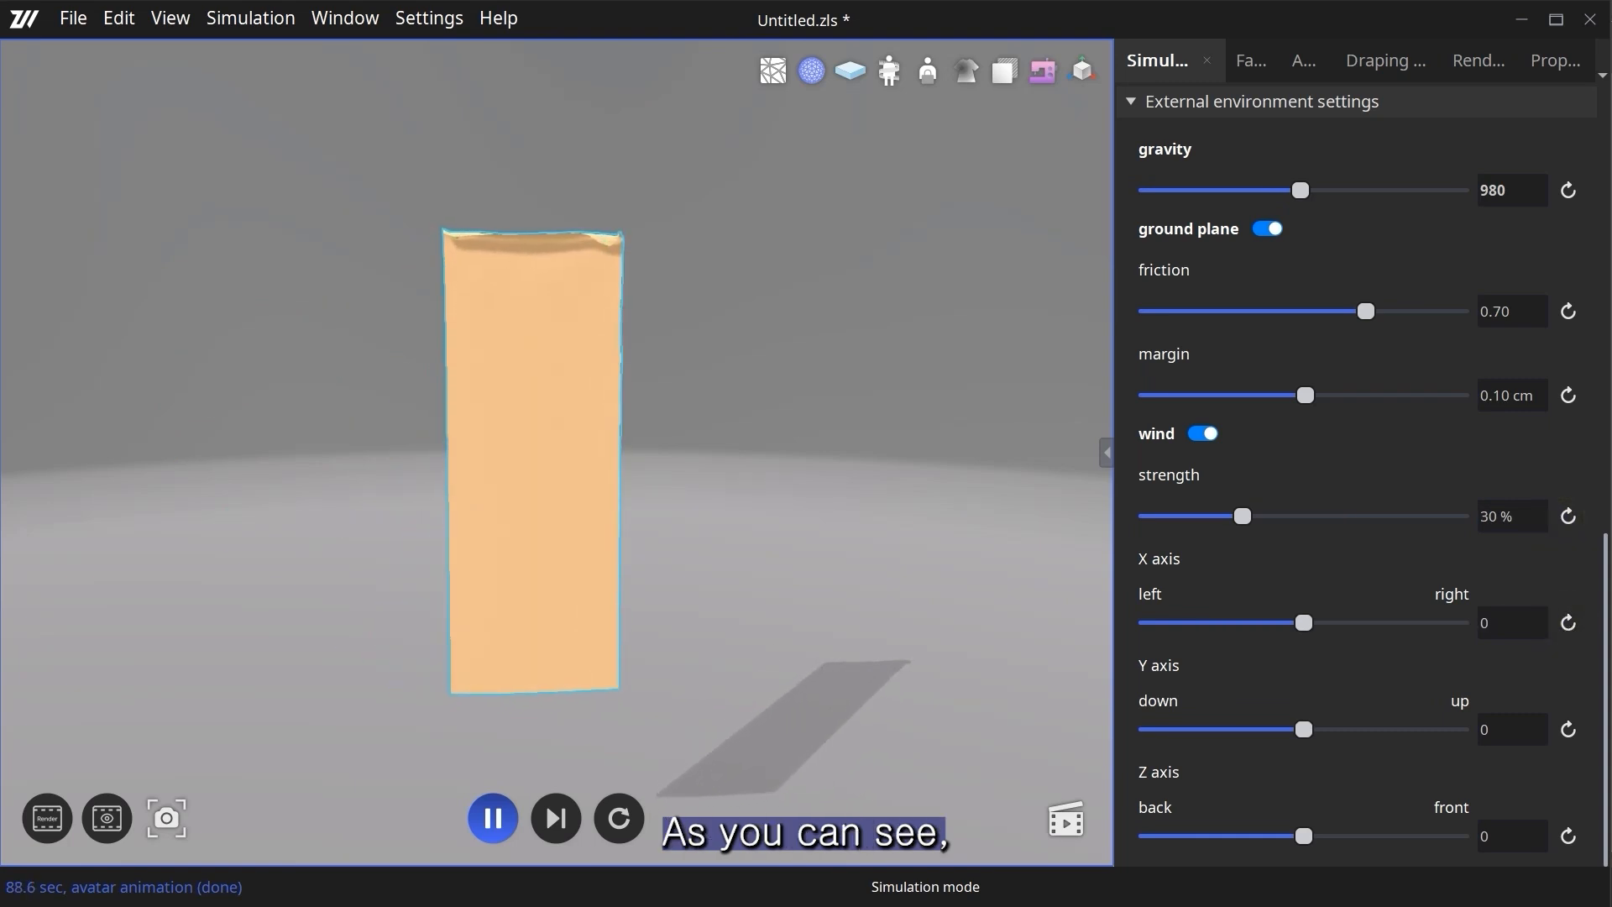
{"action": "key", "text": "space"}
{"action": "left_click", "coordinate": [537, 535]}
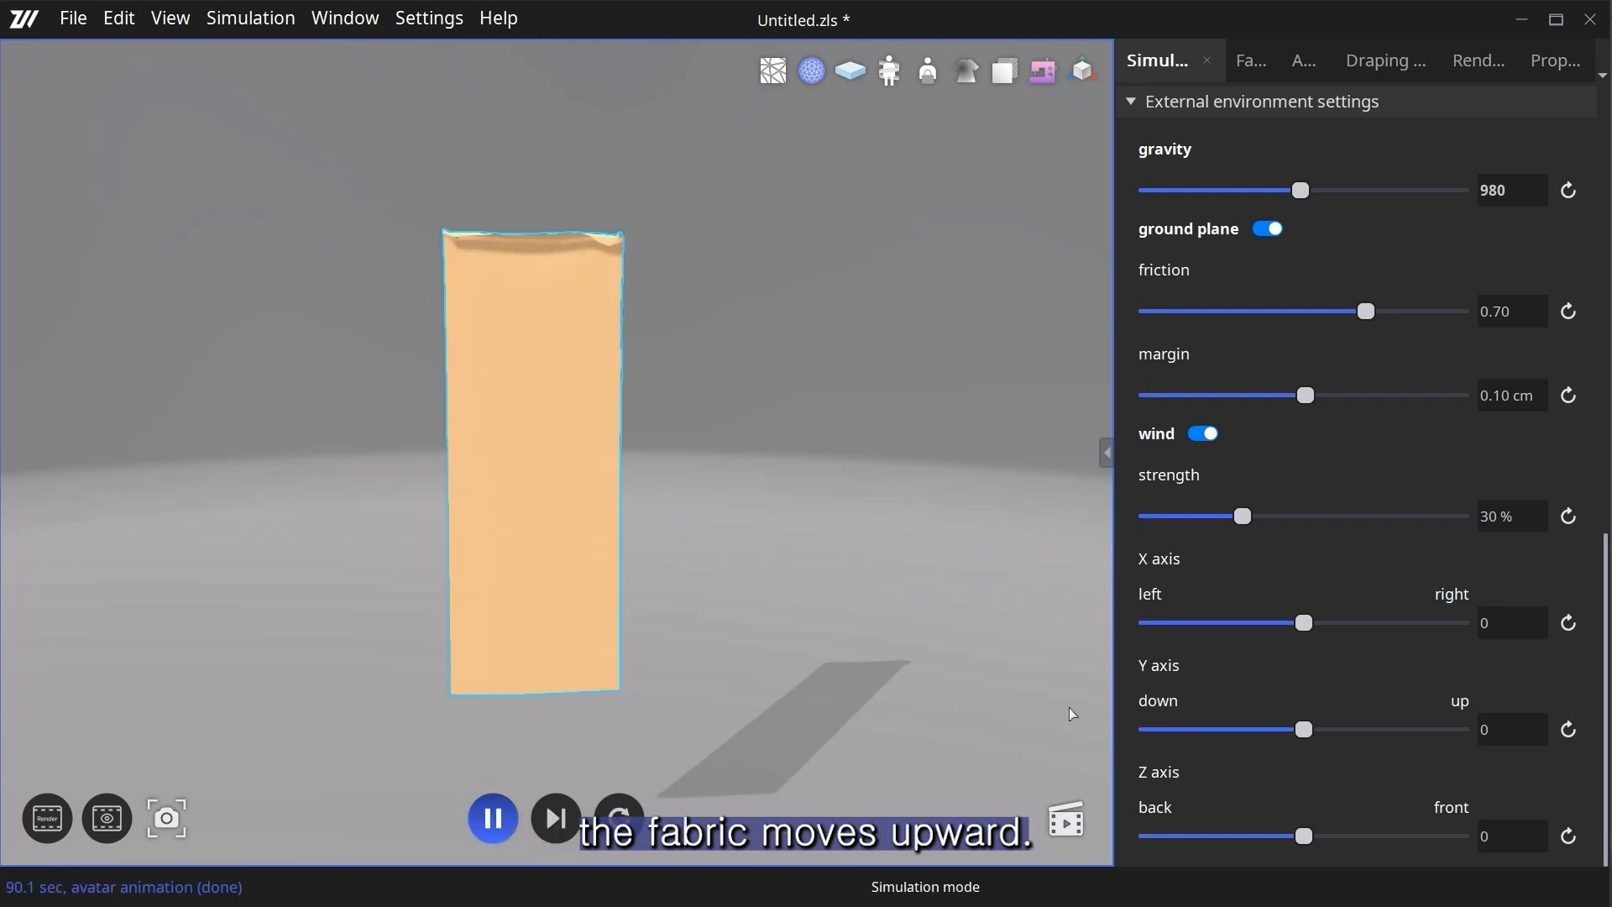
- Set the wind's Y axis to 2, then pause the simulation and reset the fabric to its initial state
{"action": "left_click_drag", "start_coordinate": [1304, 731], "coordinate": [1366, 730]}
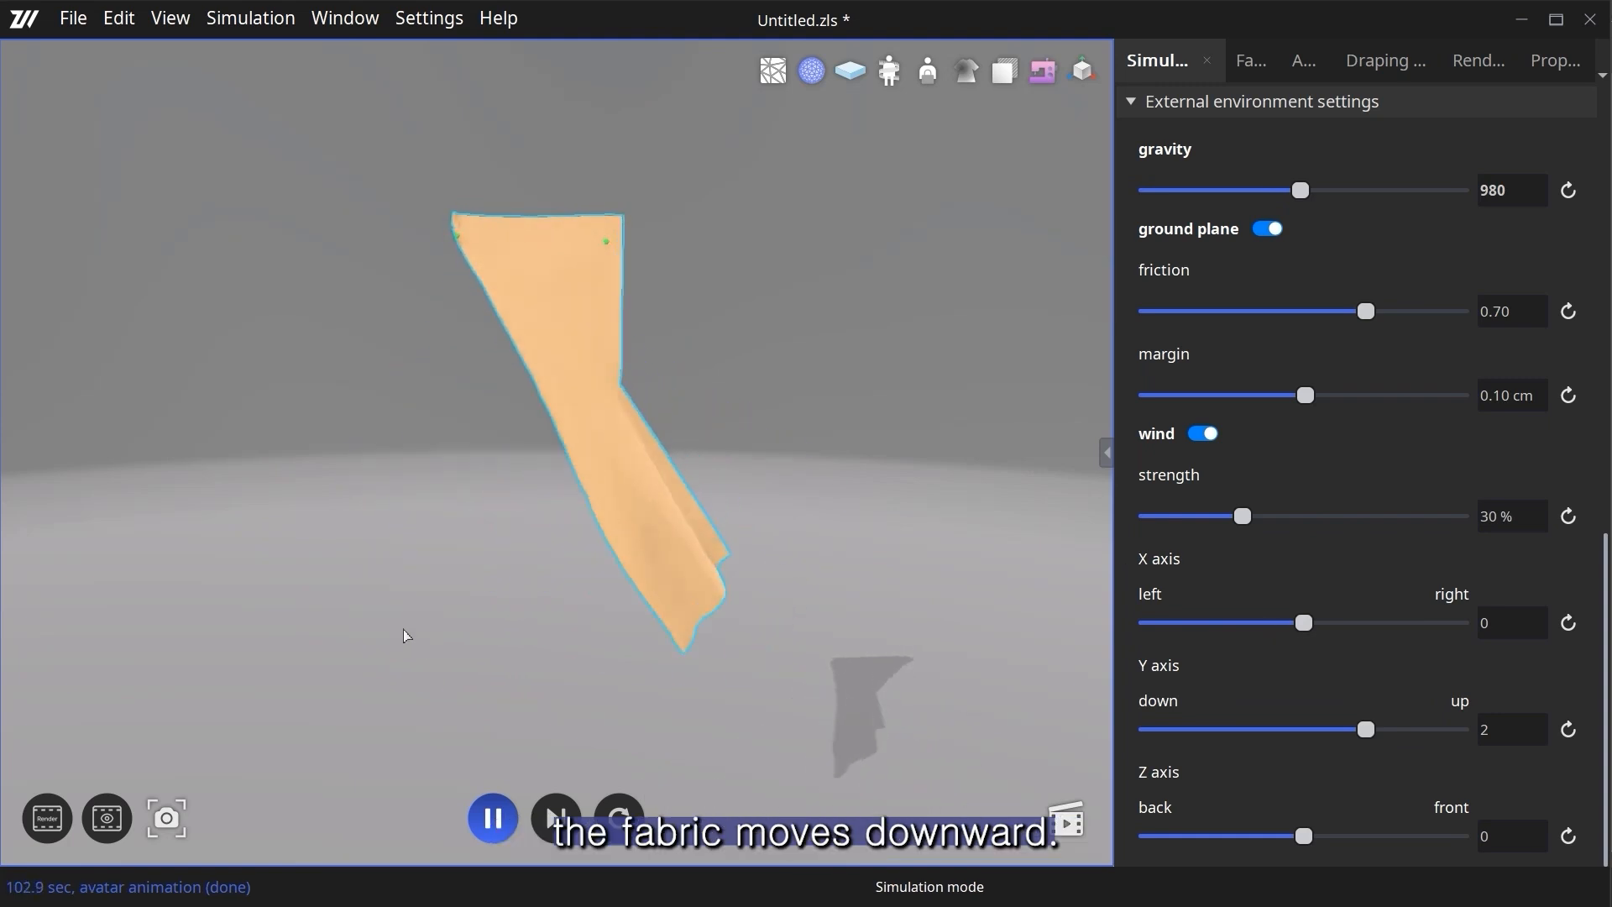
{"action": "left_click", "coordinate": [504, 823]}
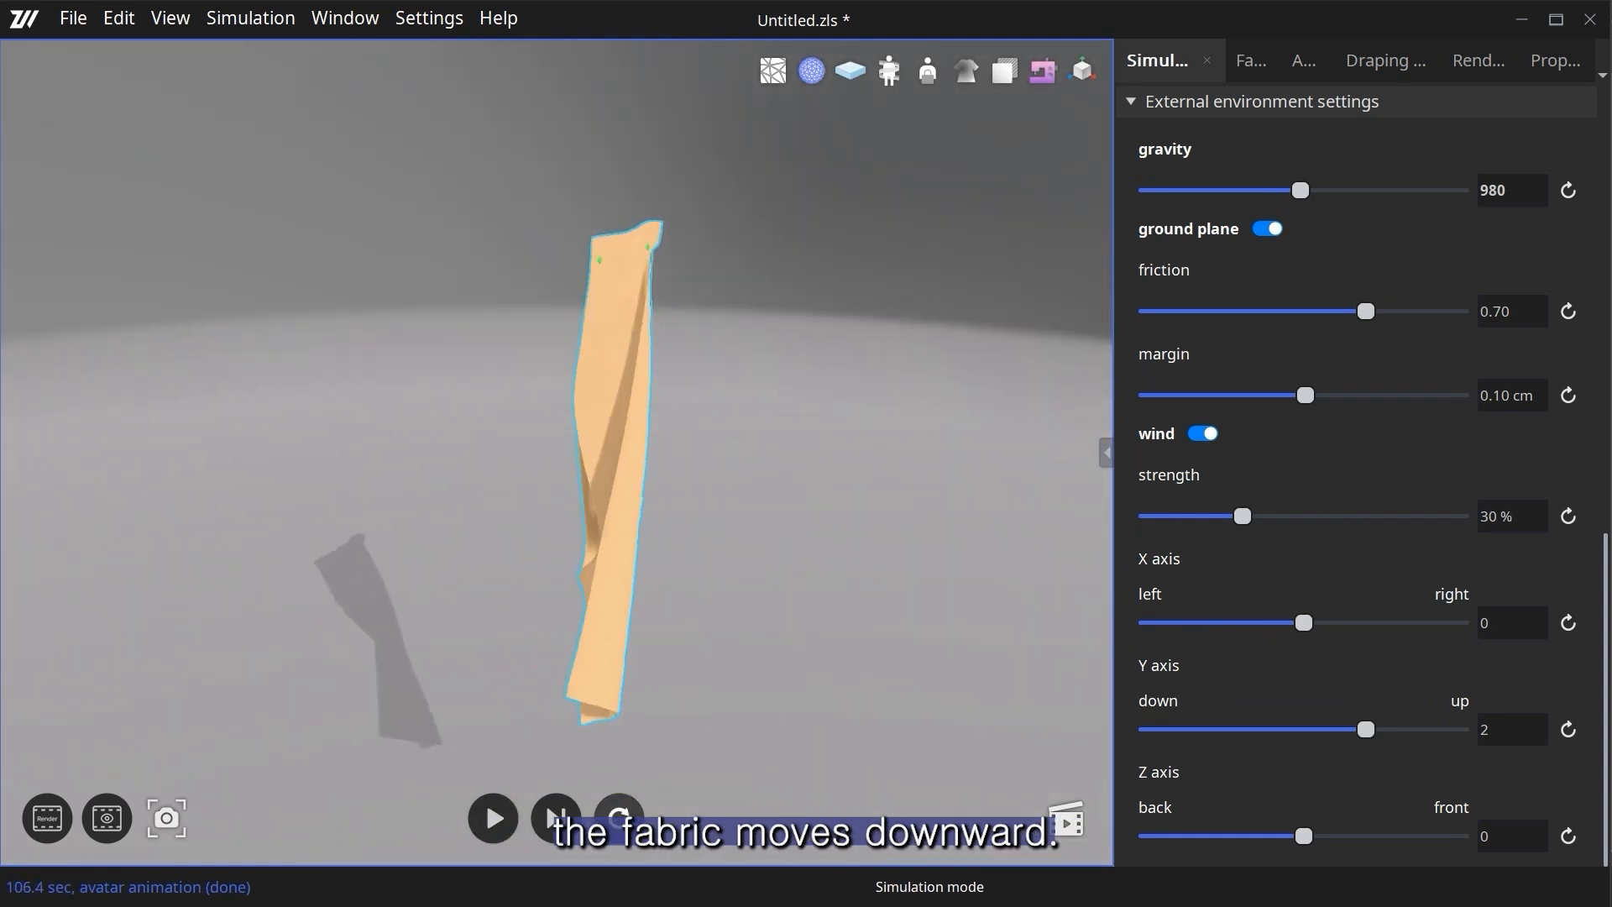
{"action": "left_click", "coordinate": [619, 818]}
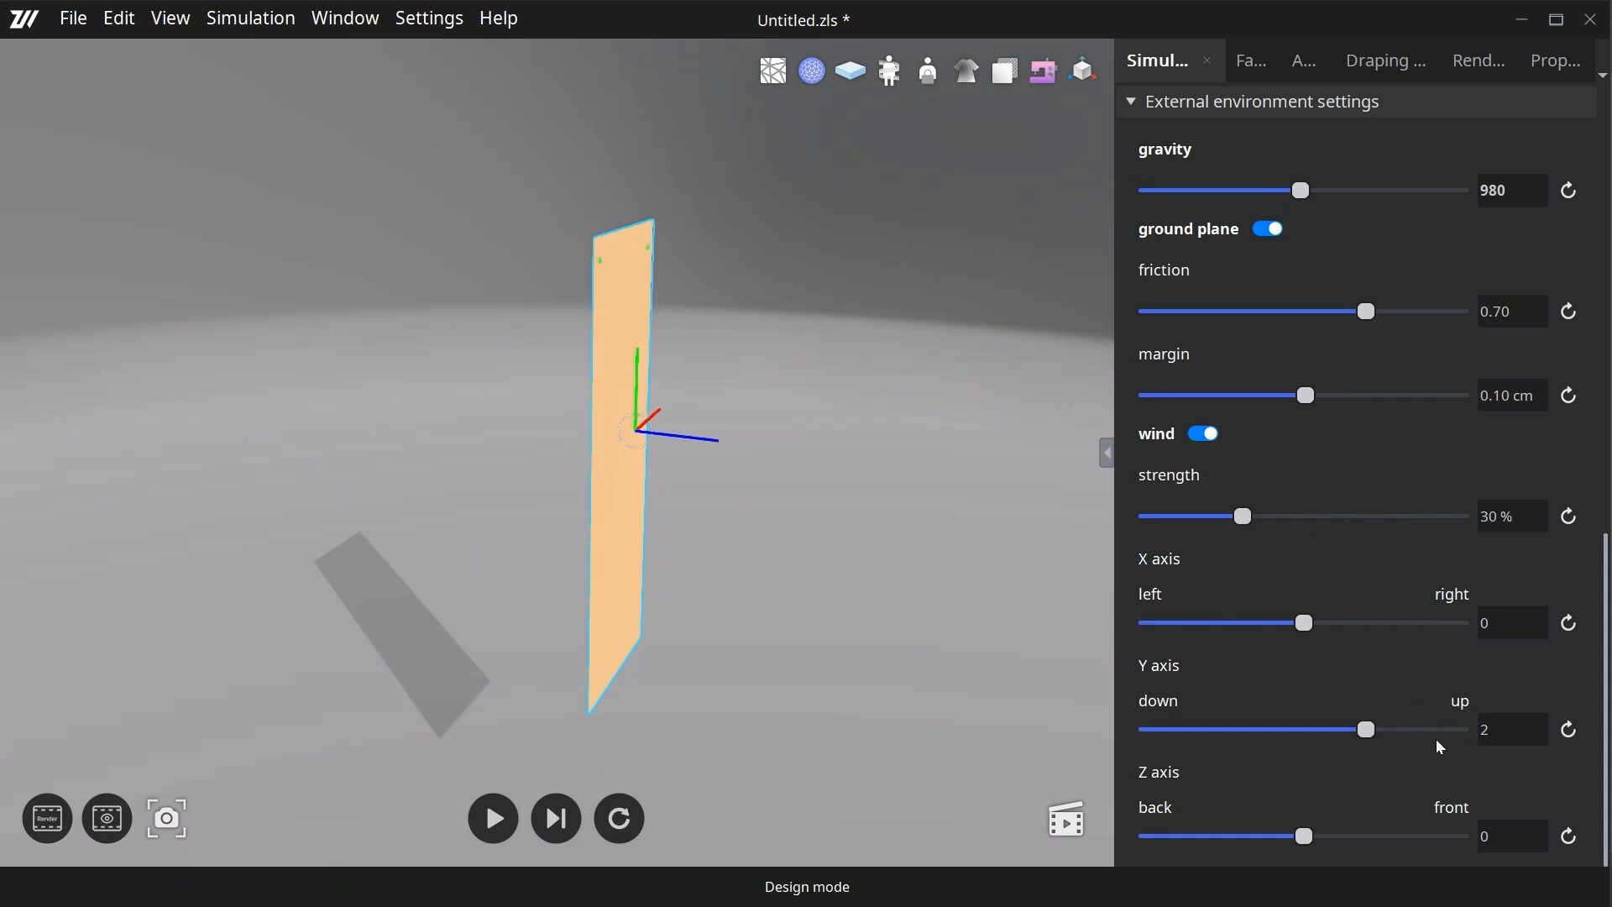
- Rerun the simulation with the upward wind and raise its strength to 45%
{"action": "left_click", "coordinate": [493, 819]}
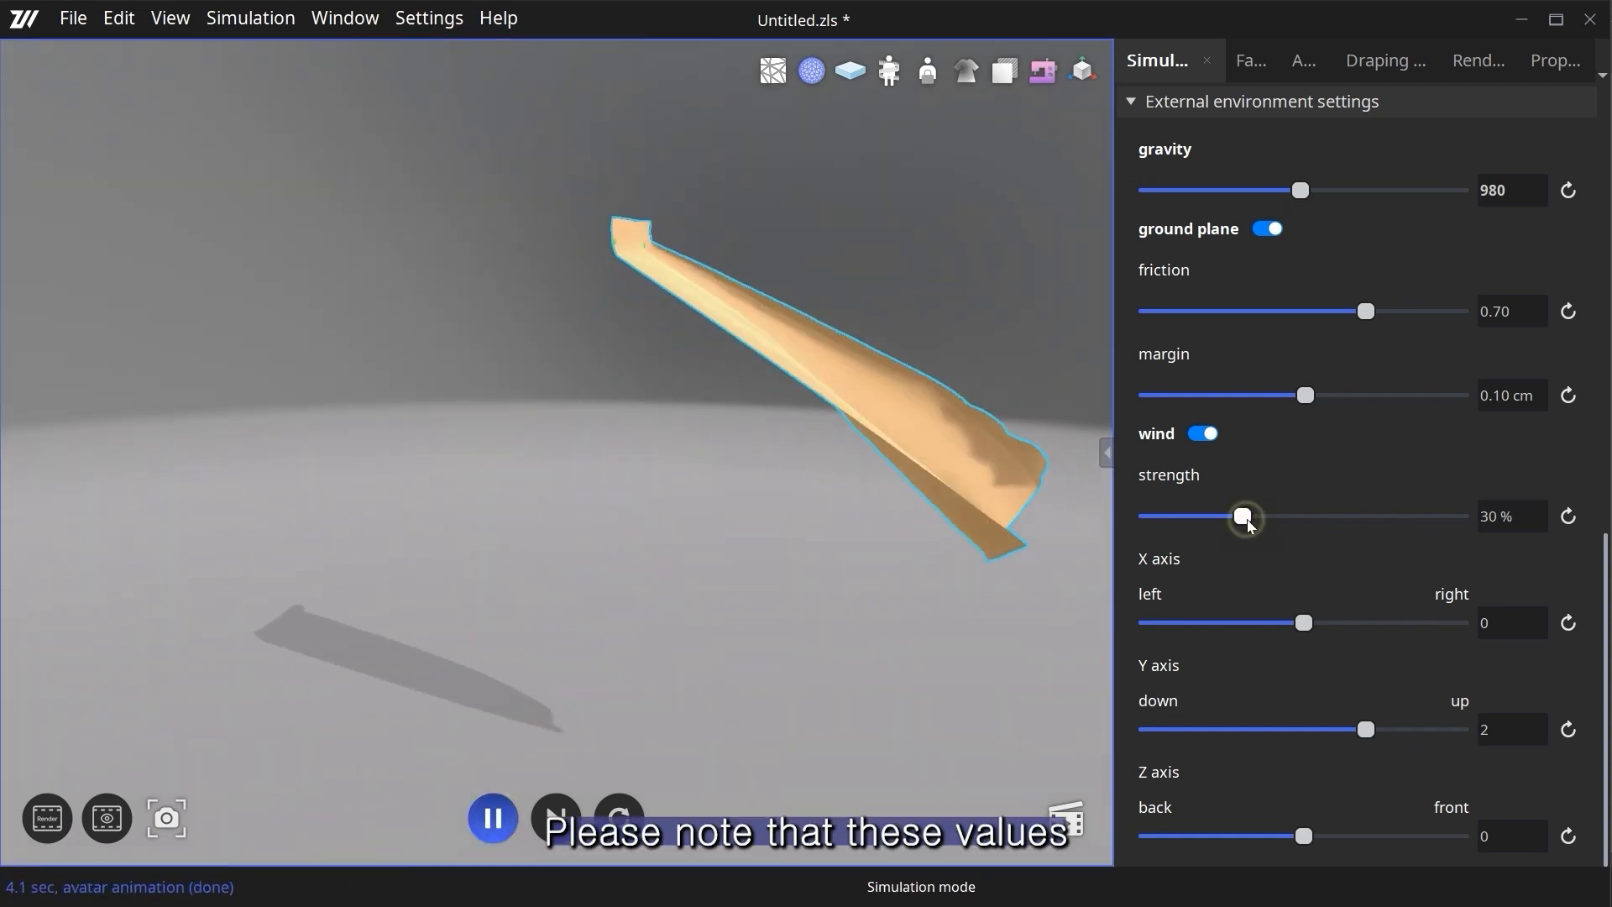
{"action": "left_click_drag", "start_coordinate": [1243, 515], "coordinate": [1291, 517]}
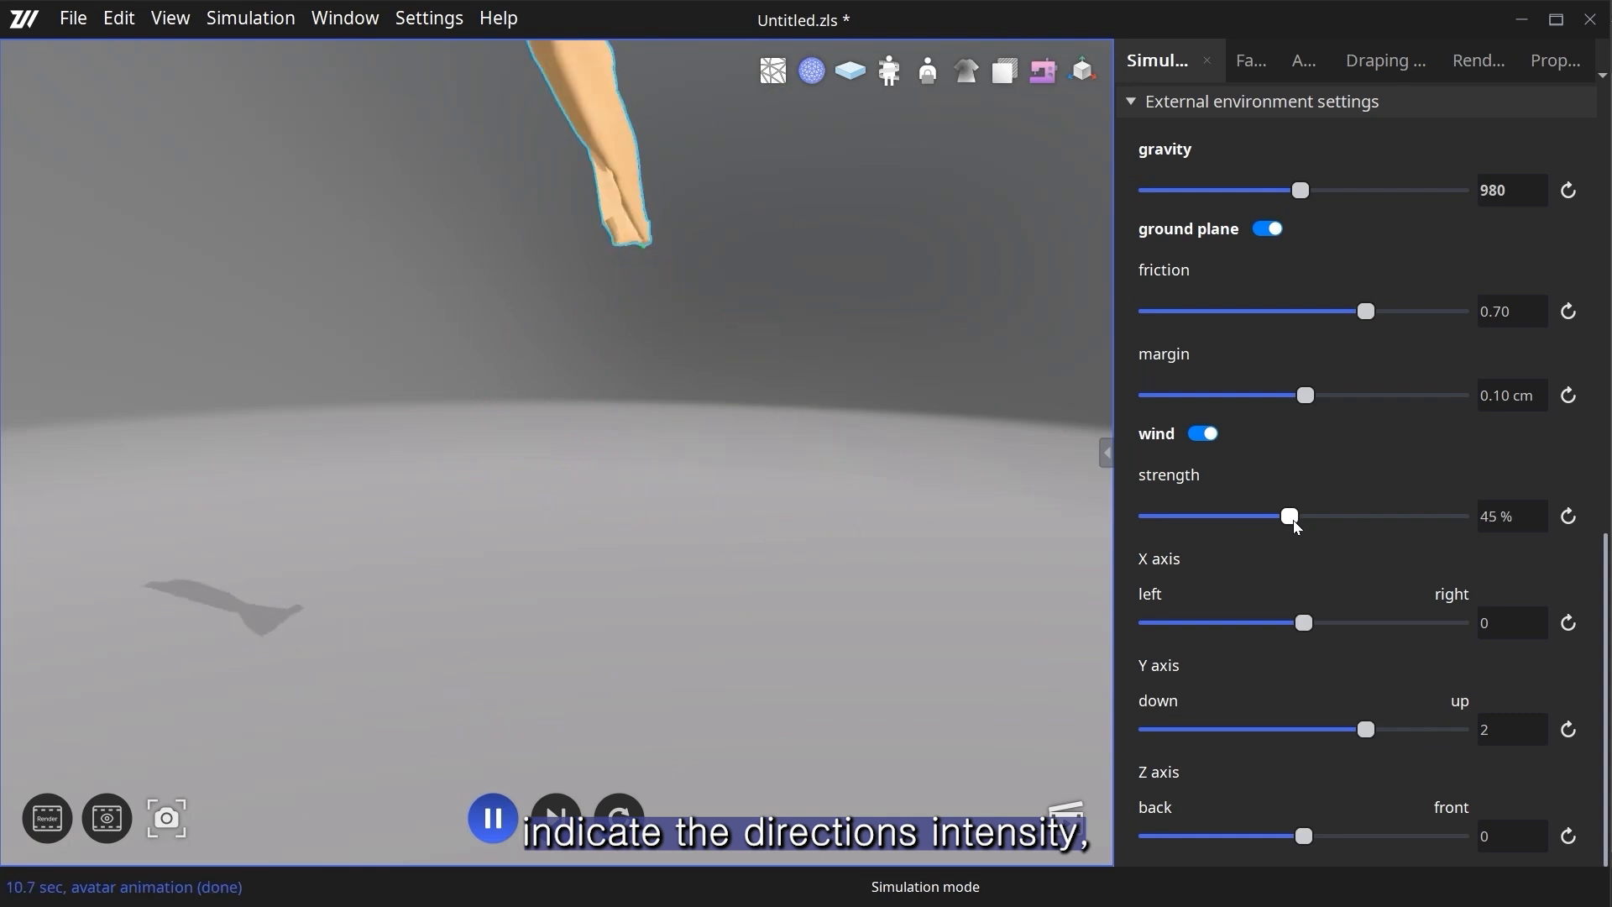
{"action": "mouse_move", "coordinate": [781, 450]}
{"action": "middle_mouse_down"}
{"action": "mouse_move", "coordinate": [727, 565]}
{"action": "mouse_move", "coordinate": [738, 636]}
{"action": "middle_mouse_up"}
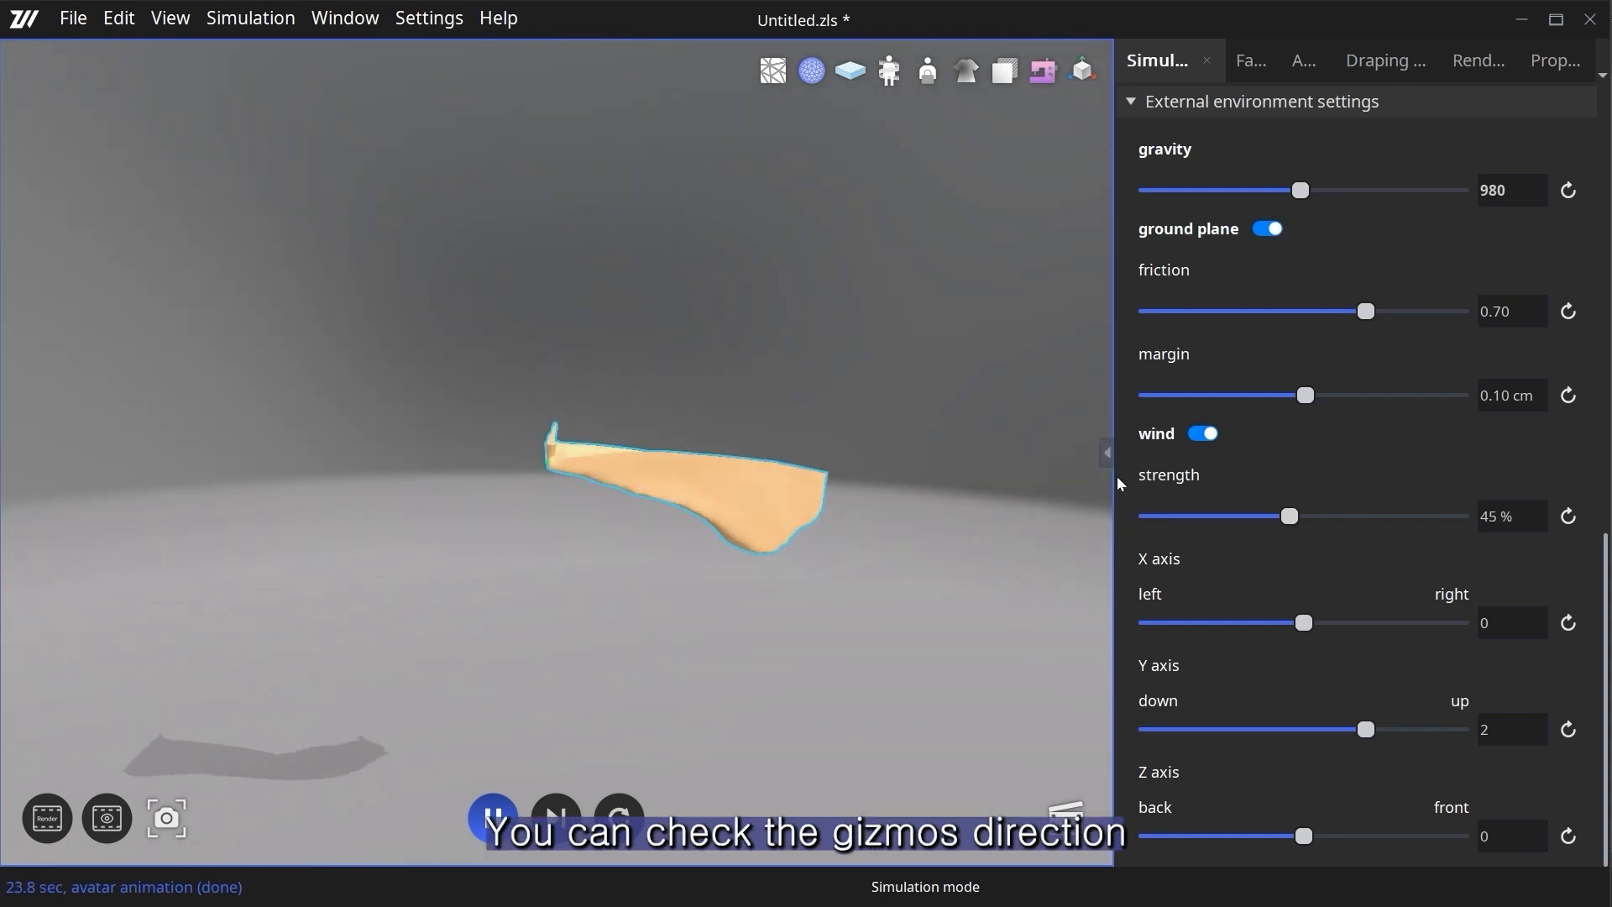
- Restore the wind strength to 30% and the Y axis direction to 0
{"action": "left_click", "coordinate": [1568, 517]}
{"action": "left_click", "coordinate": [1569, 730]}
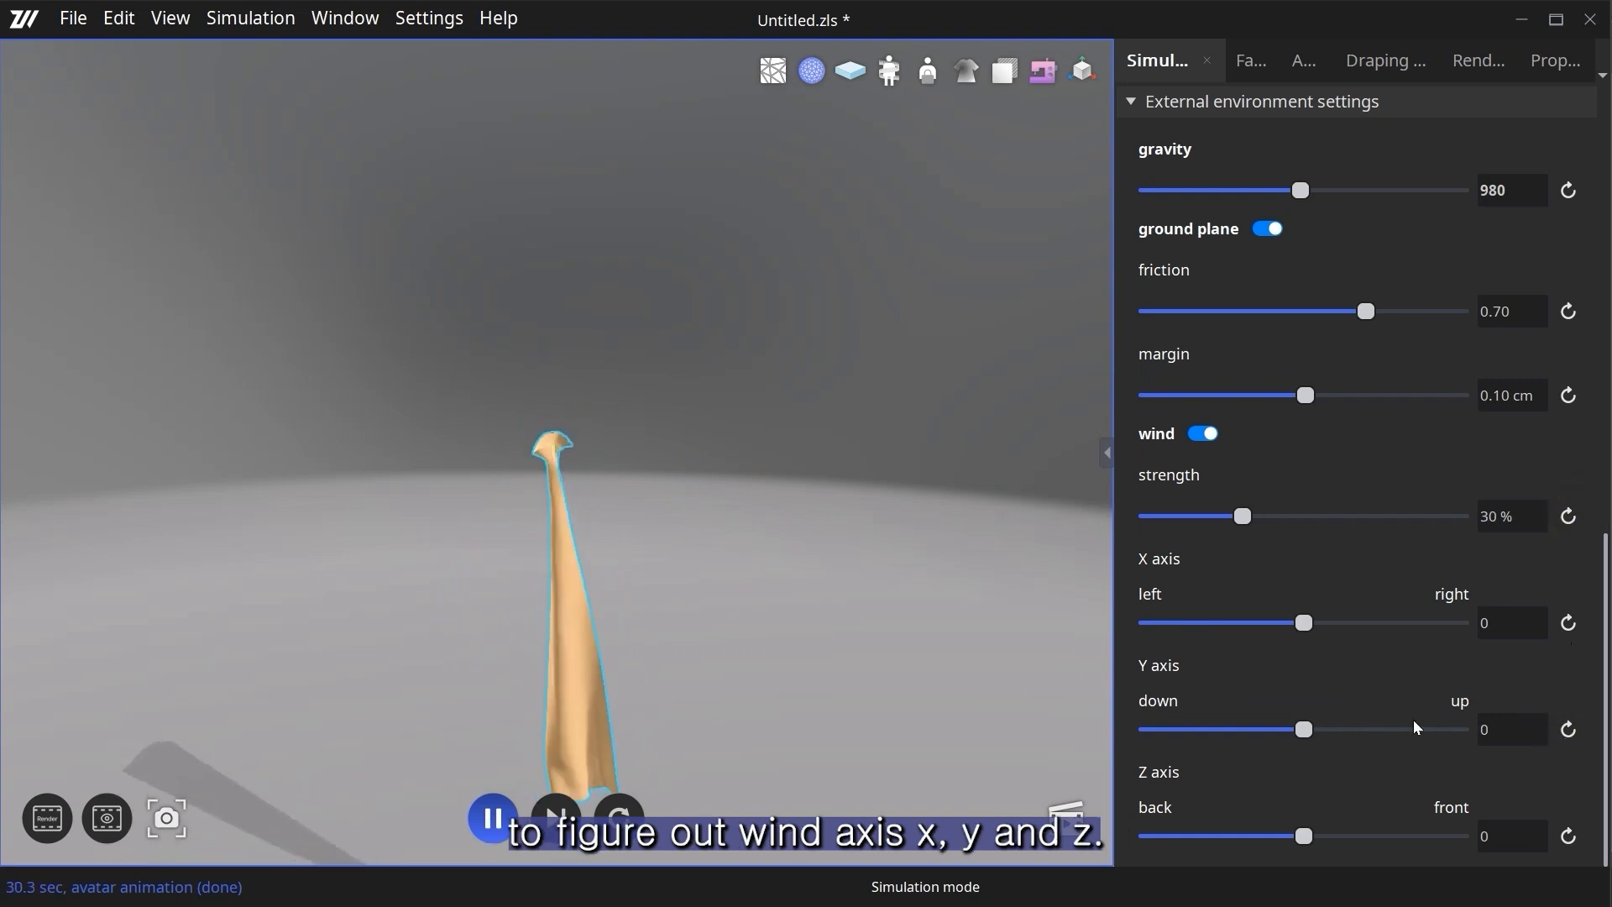
{"action": "middle_click_drag", "start_coordinate": [765, 641], "coordinate": [775, 558]}
{"action": "right_click_drag", "start_coordinate": [775, 558], "coordinate": [751, 614]}
{"action": "middle_click_drag", "start_coordinate": [750, 614], "coordinate": [775, 572]}
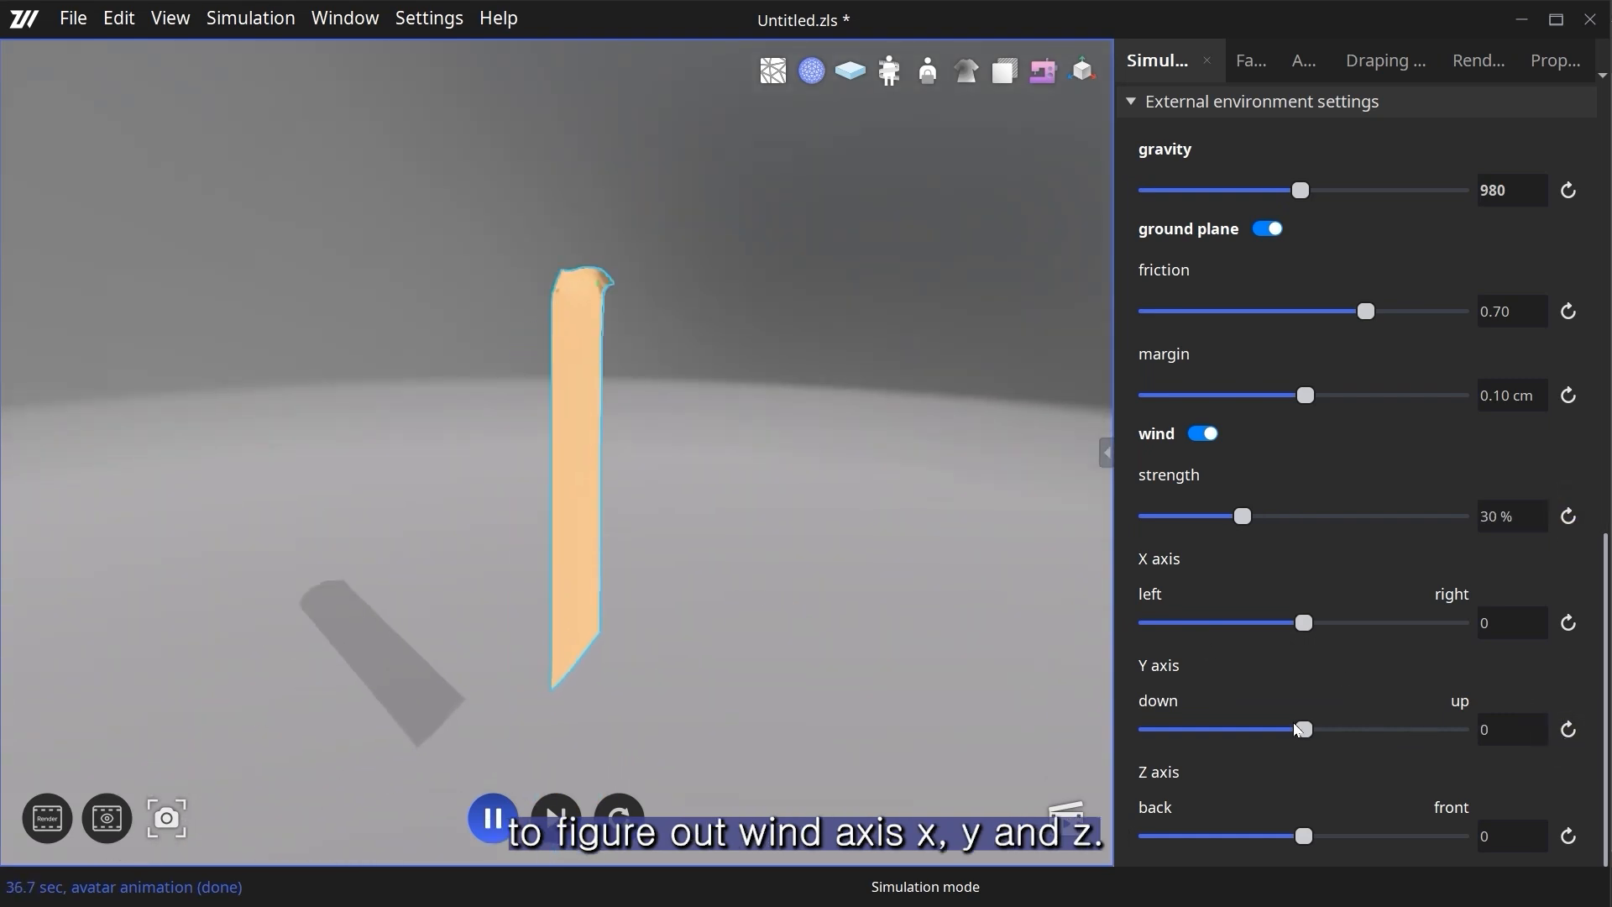
- Test a downward wind with the Y axis at -2, then restore it to 0 and reset the simulation
{"action": "left_click_drag", "start_coordinate": [1267, 736], "coordinate": [1232, 741]}
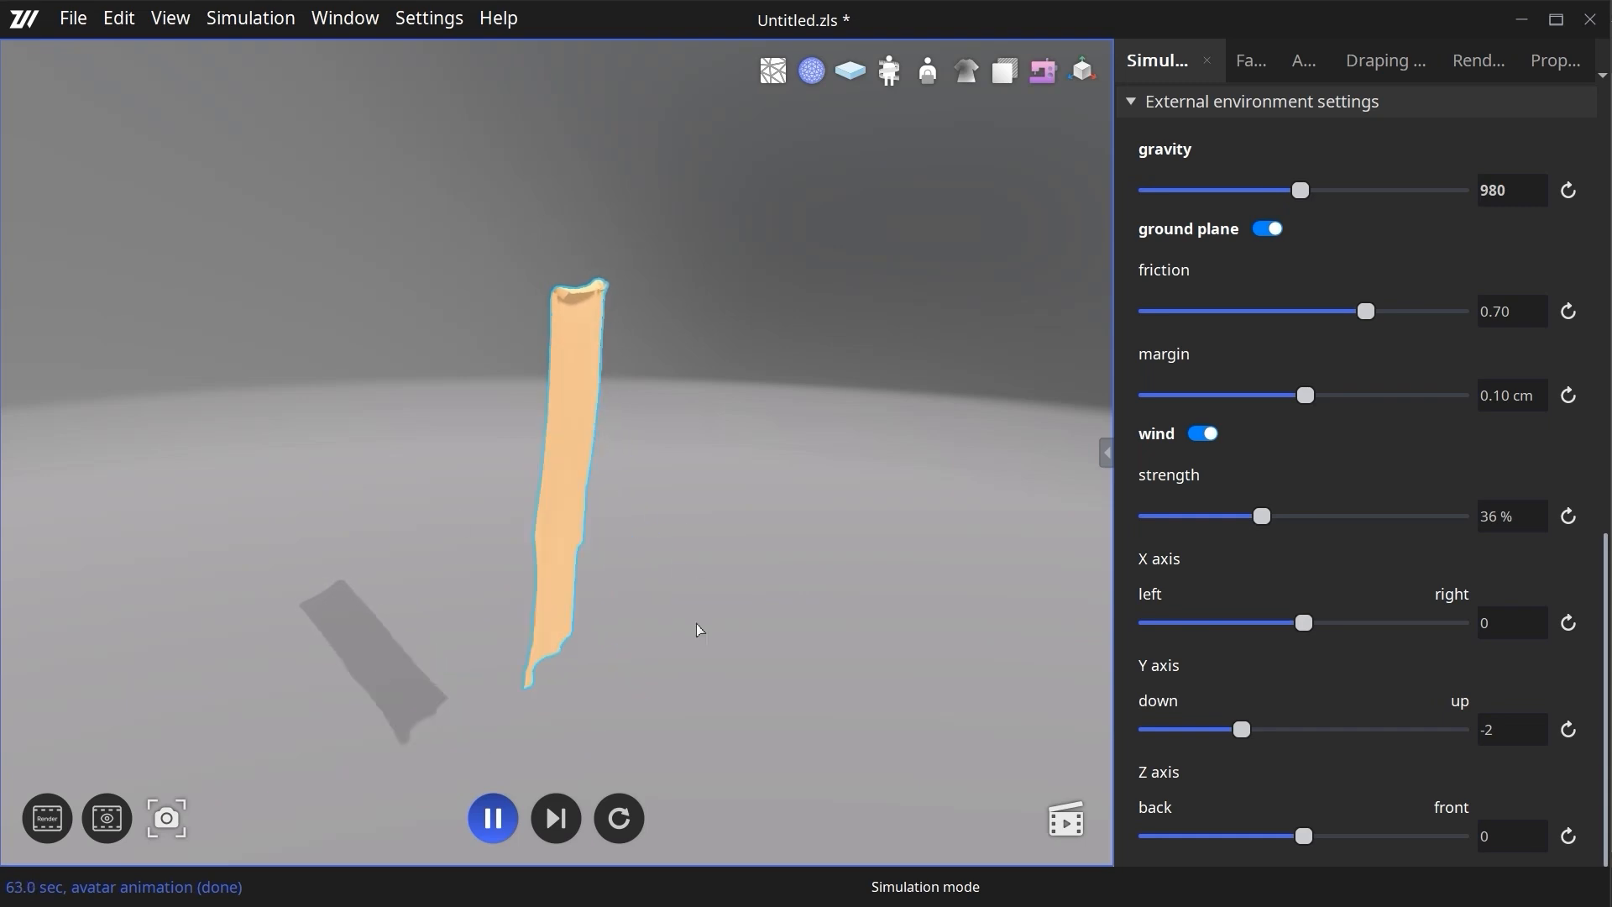
{"action": "left_click", "coordinate": [1568, 730]}
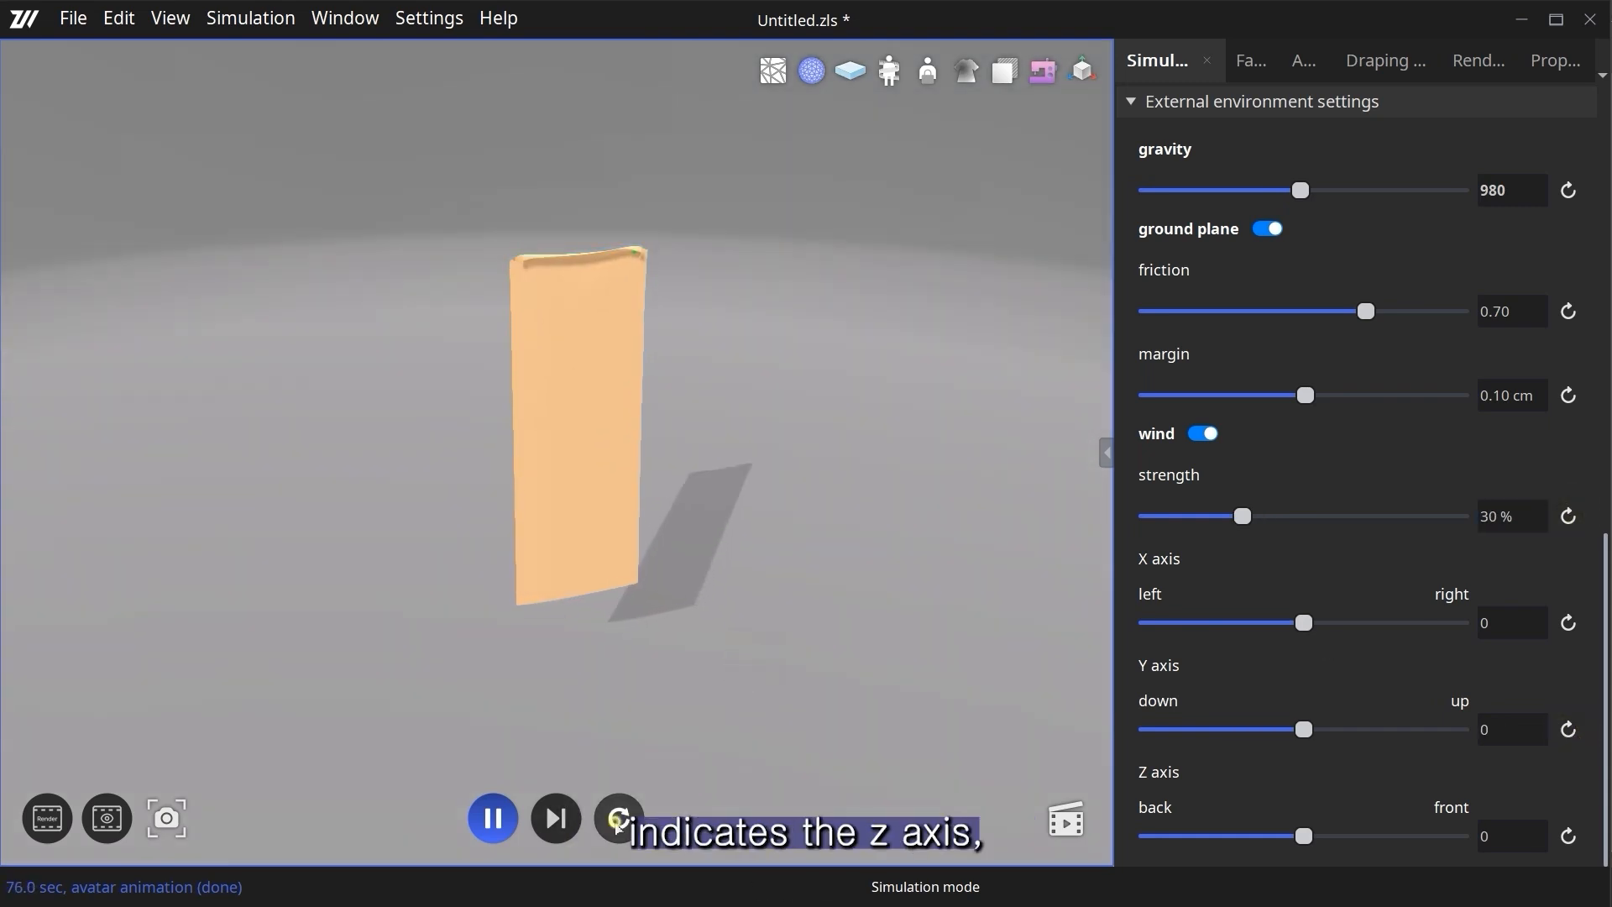
{"action": "left_click", "coordinate": [619, 819]}
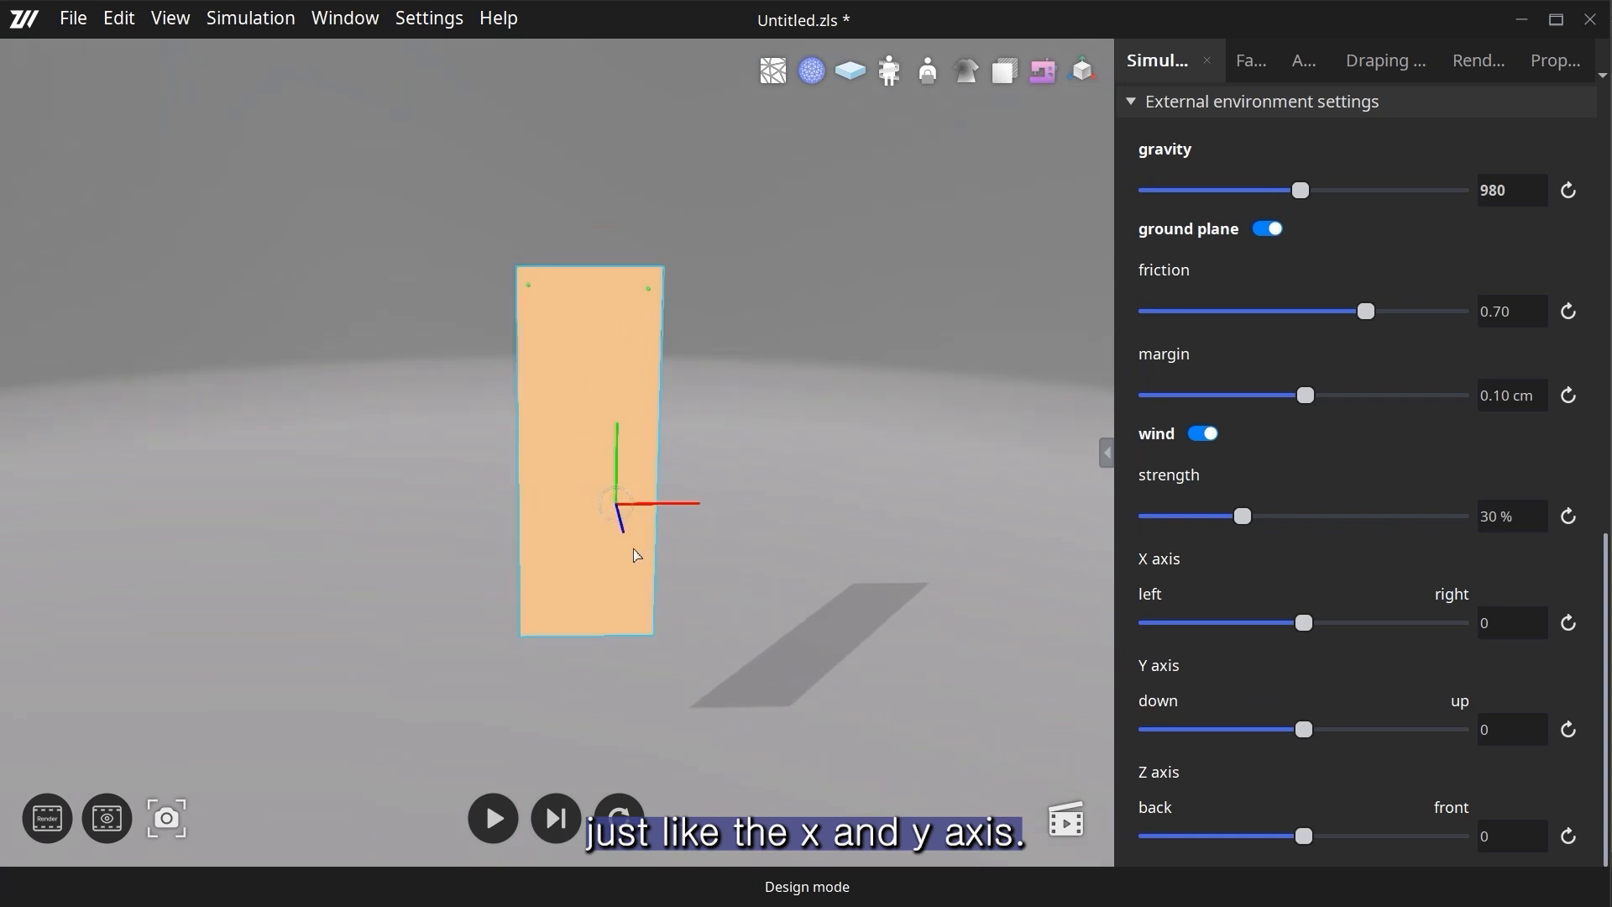
- Restart the simulation and set the wind's Z axis to 2 with a strength of 47%
{"action": "right_click_drag", "start_coordinate": [716, 601], "coordinate": [753, 614]}
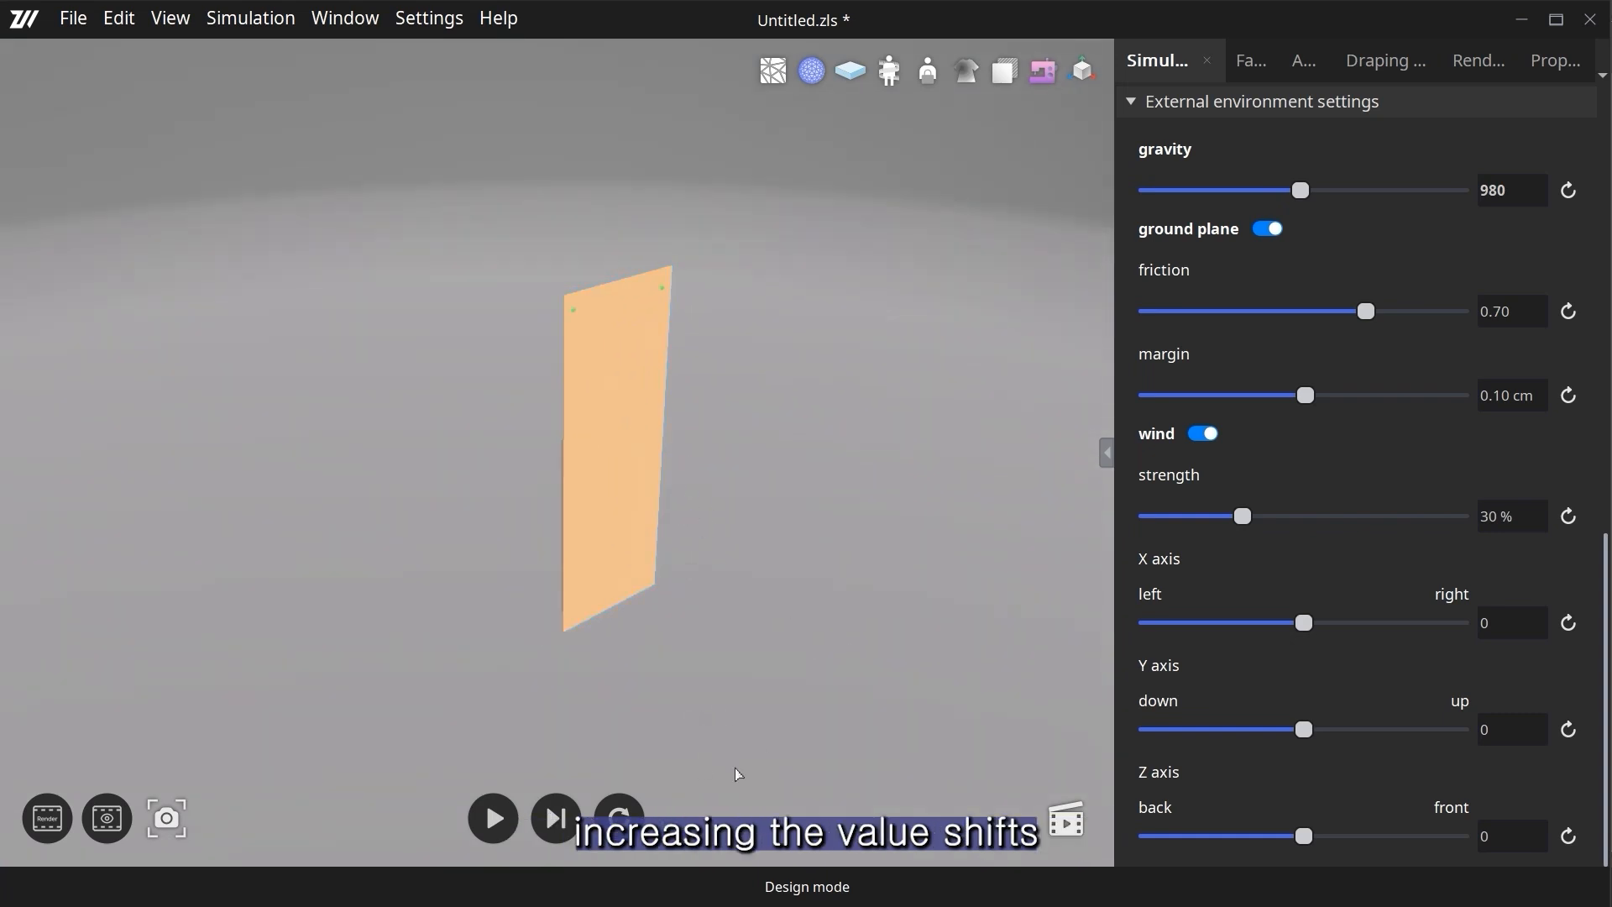
{"action": "left_click", "coordinate": [487, 812]}
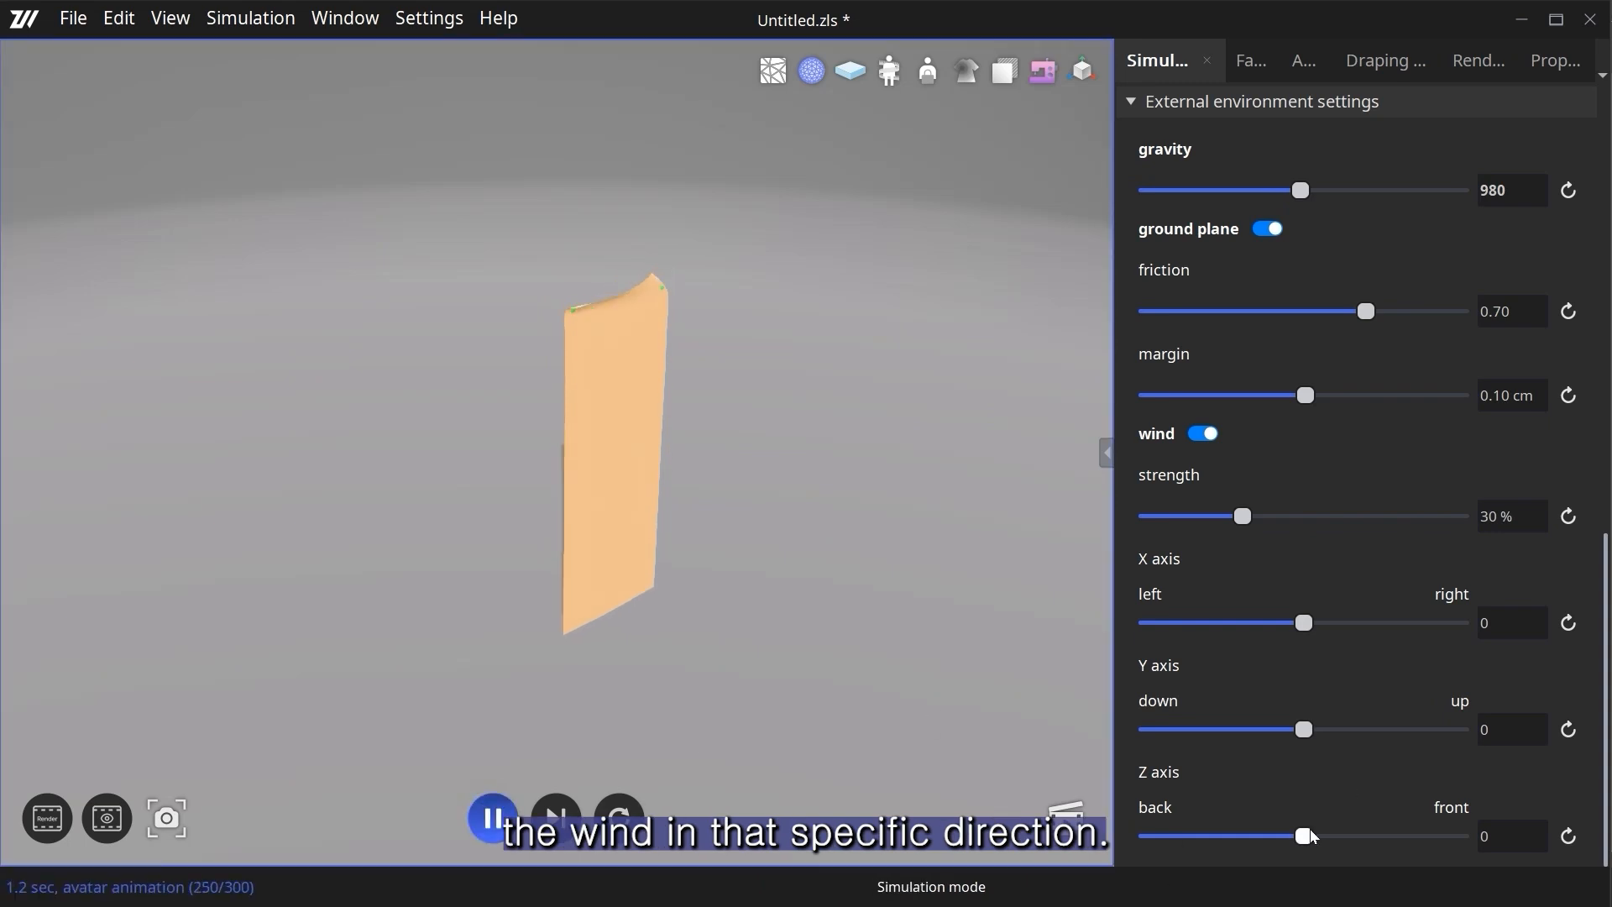
{"action": "left_click_drag", "start_coordinate": [1306, 836], "coordinate": [1366, 836]}
{"action": "left_click_drag", "start_coordinate": [1243, 517], "coordinate": [1367, 542]}
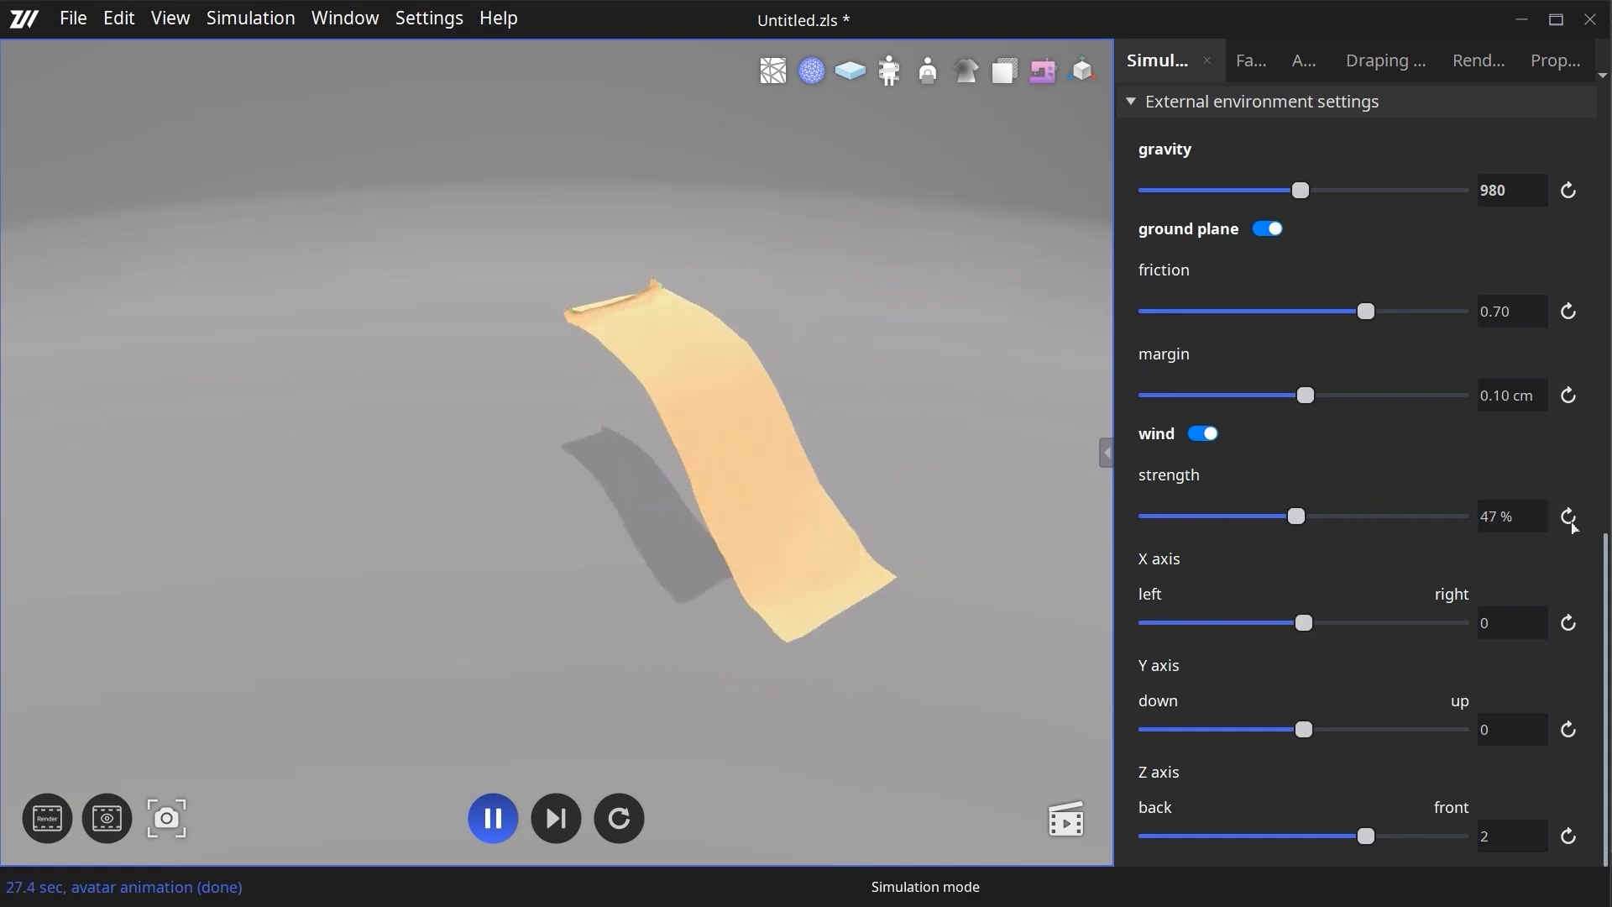
- Reset the wind strength and Z axis, then set the Z axis to -3 and the strength to 73%
{"action": "left_click", "coordinate": [1568, 516]}
{"action": "left_click", "coordinate": [1569, 836]}
{"action": "left_click_drag", "start_coordinate": [1305, 840], "coordinate": [1211, 842]}
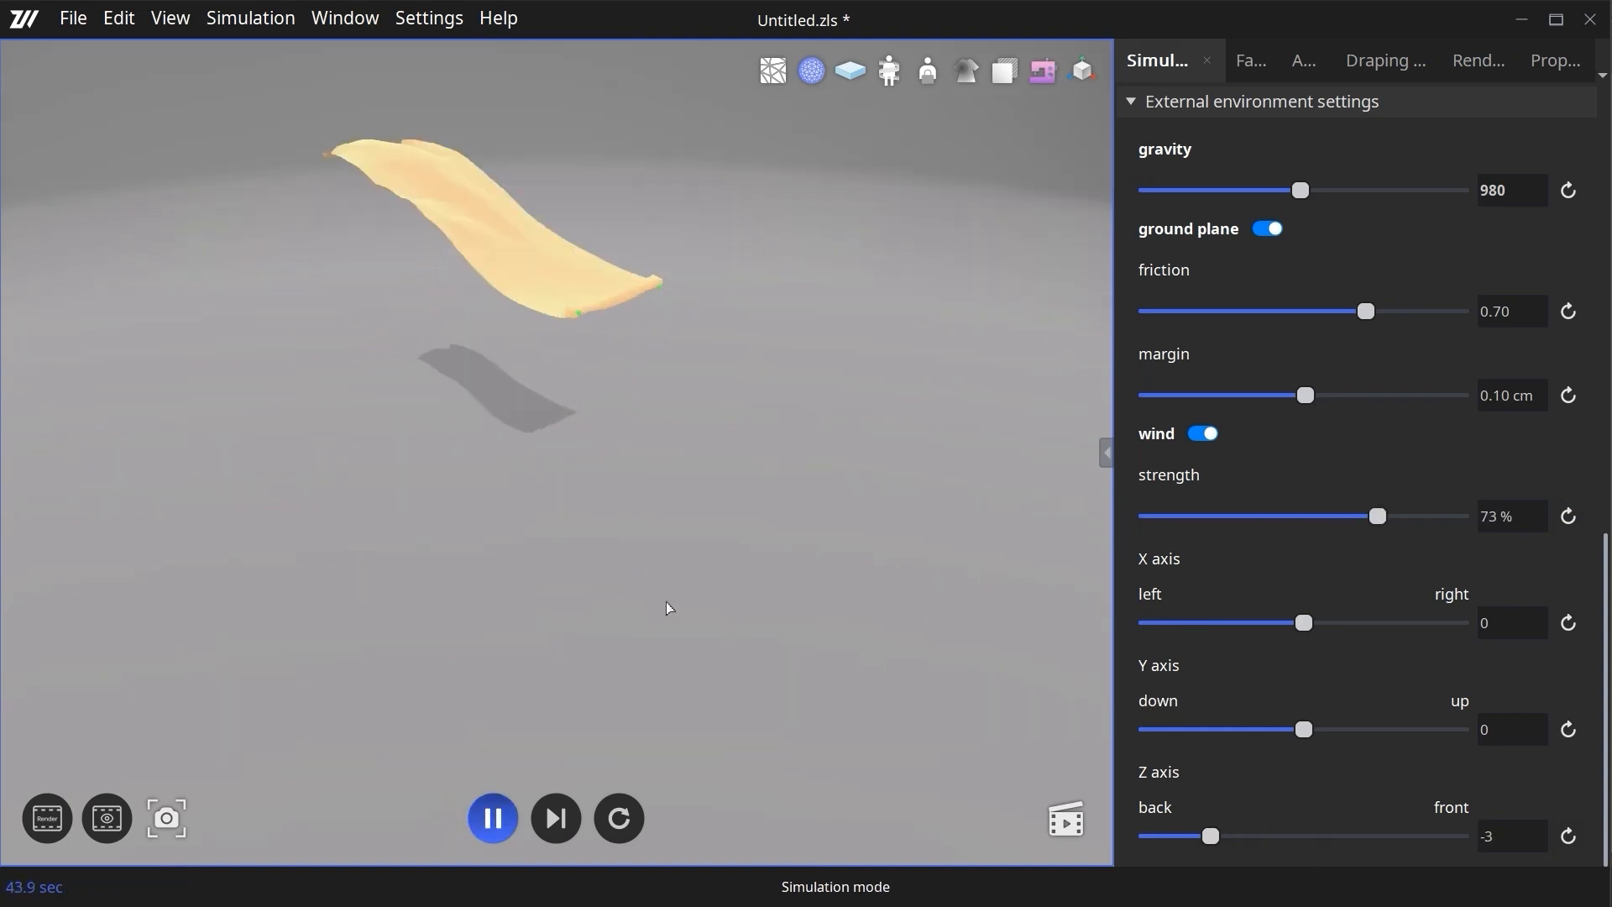
{"action": "right_click_drag", "start_coordinate": [669, 604], "coordinate": [732, 648]}
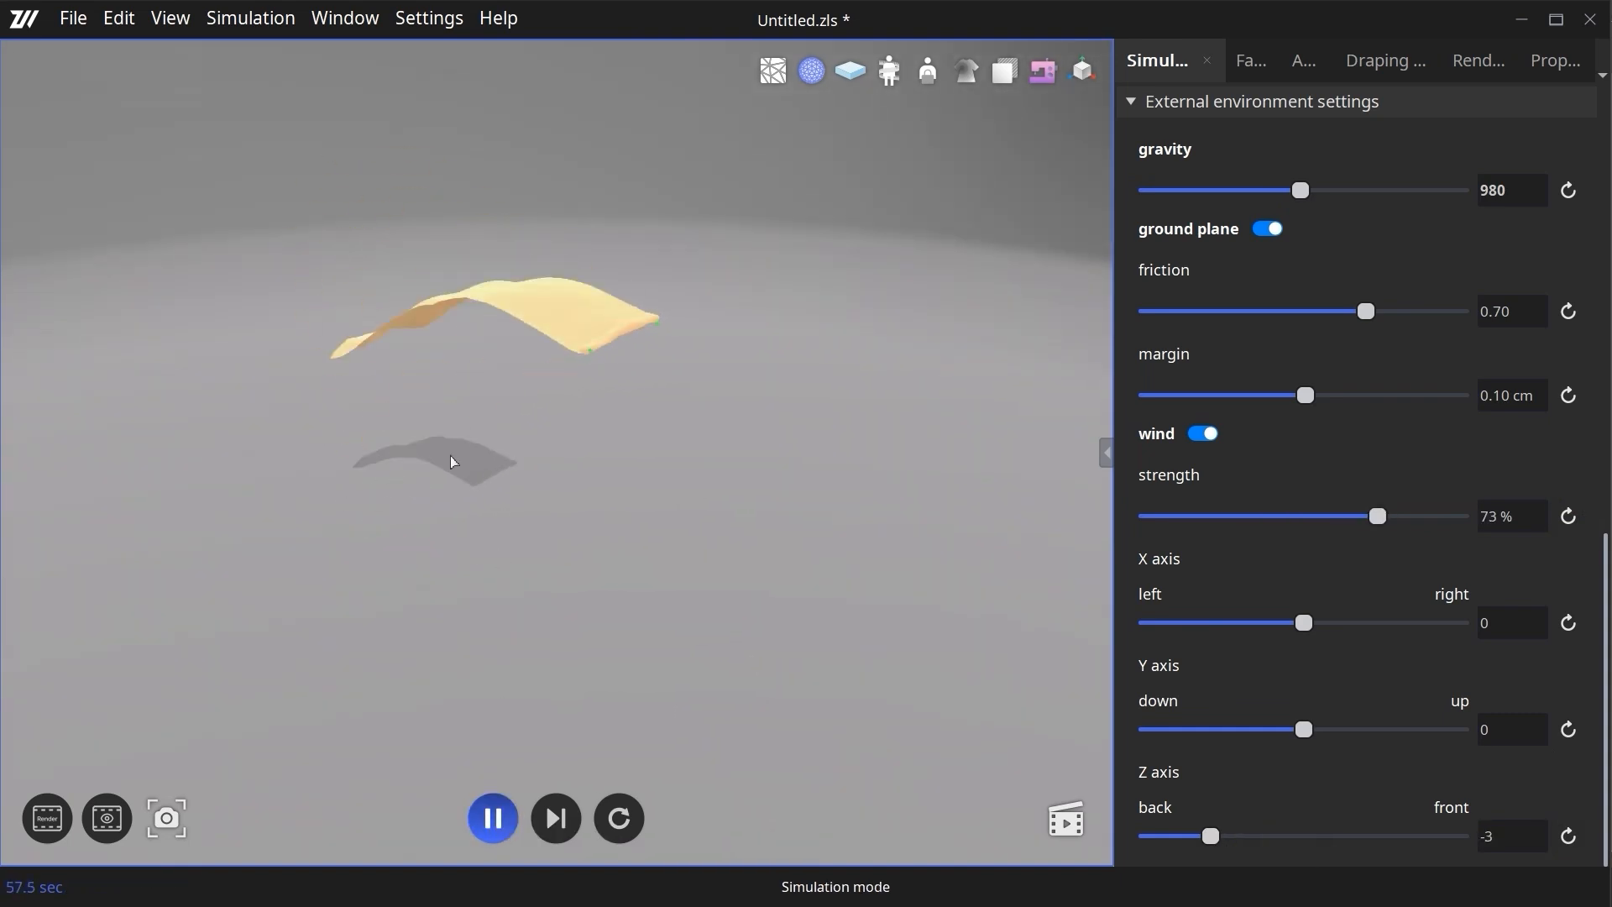
- Reset the simulation, replay it to watch the backward wind on the fabric, and return the piece to its initial state
{"action": "left_click", "coordinate": [504, 823]}
{"action": "left_click", "coordinate": [602, 808]}
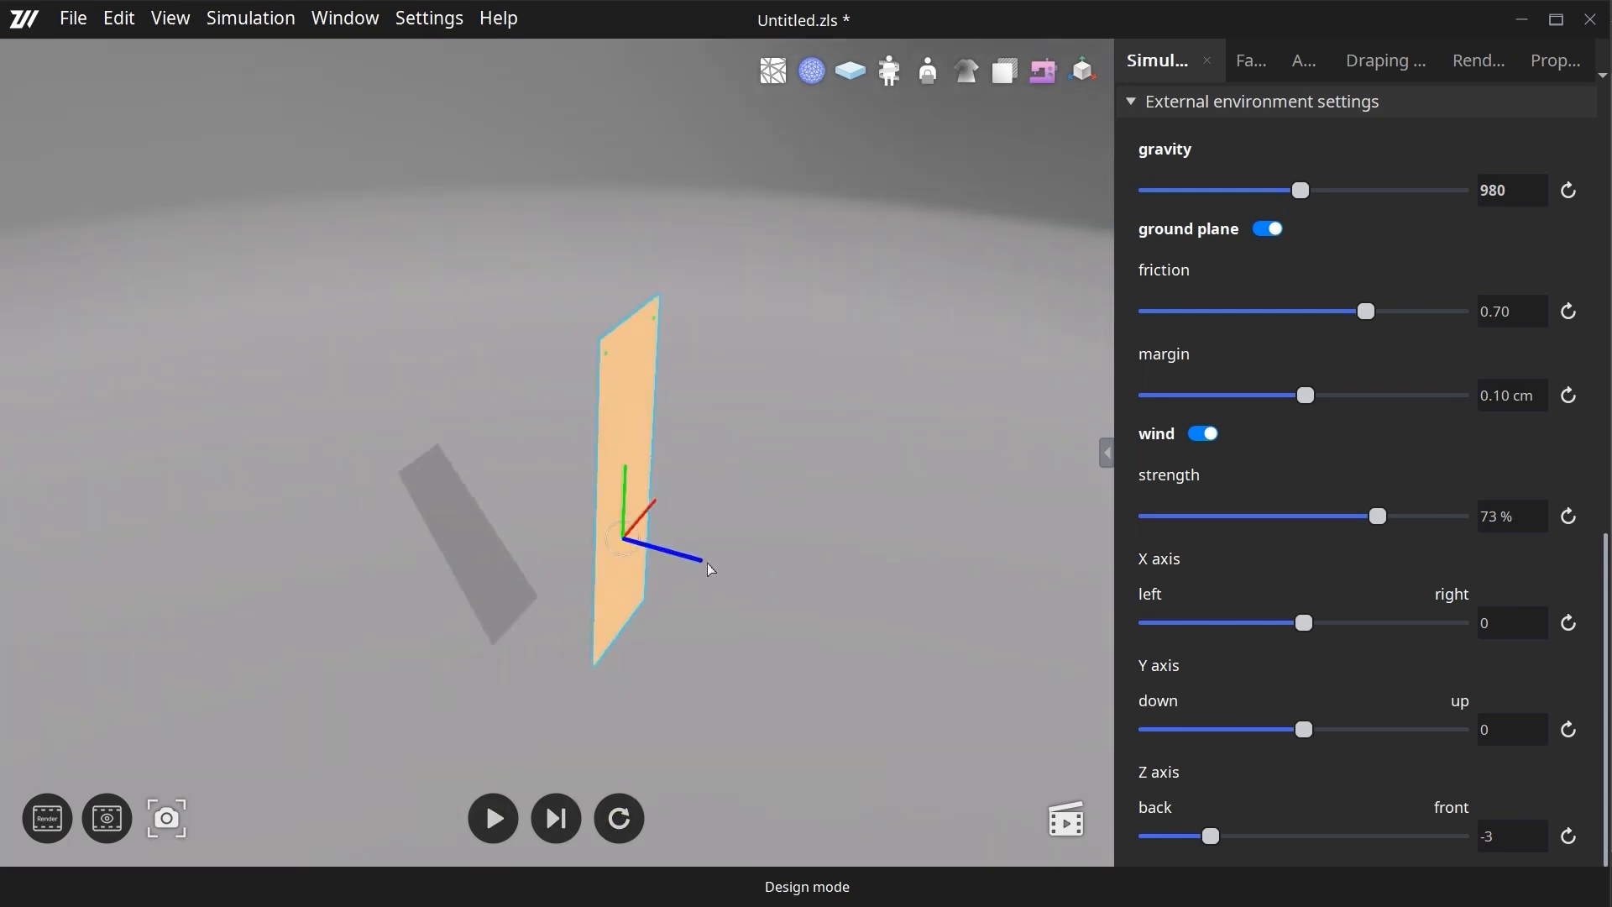
{"action": "left_click", "coordinate": [494, 819]}
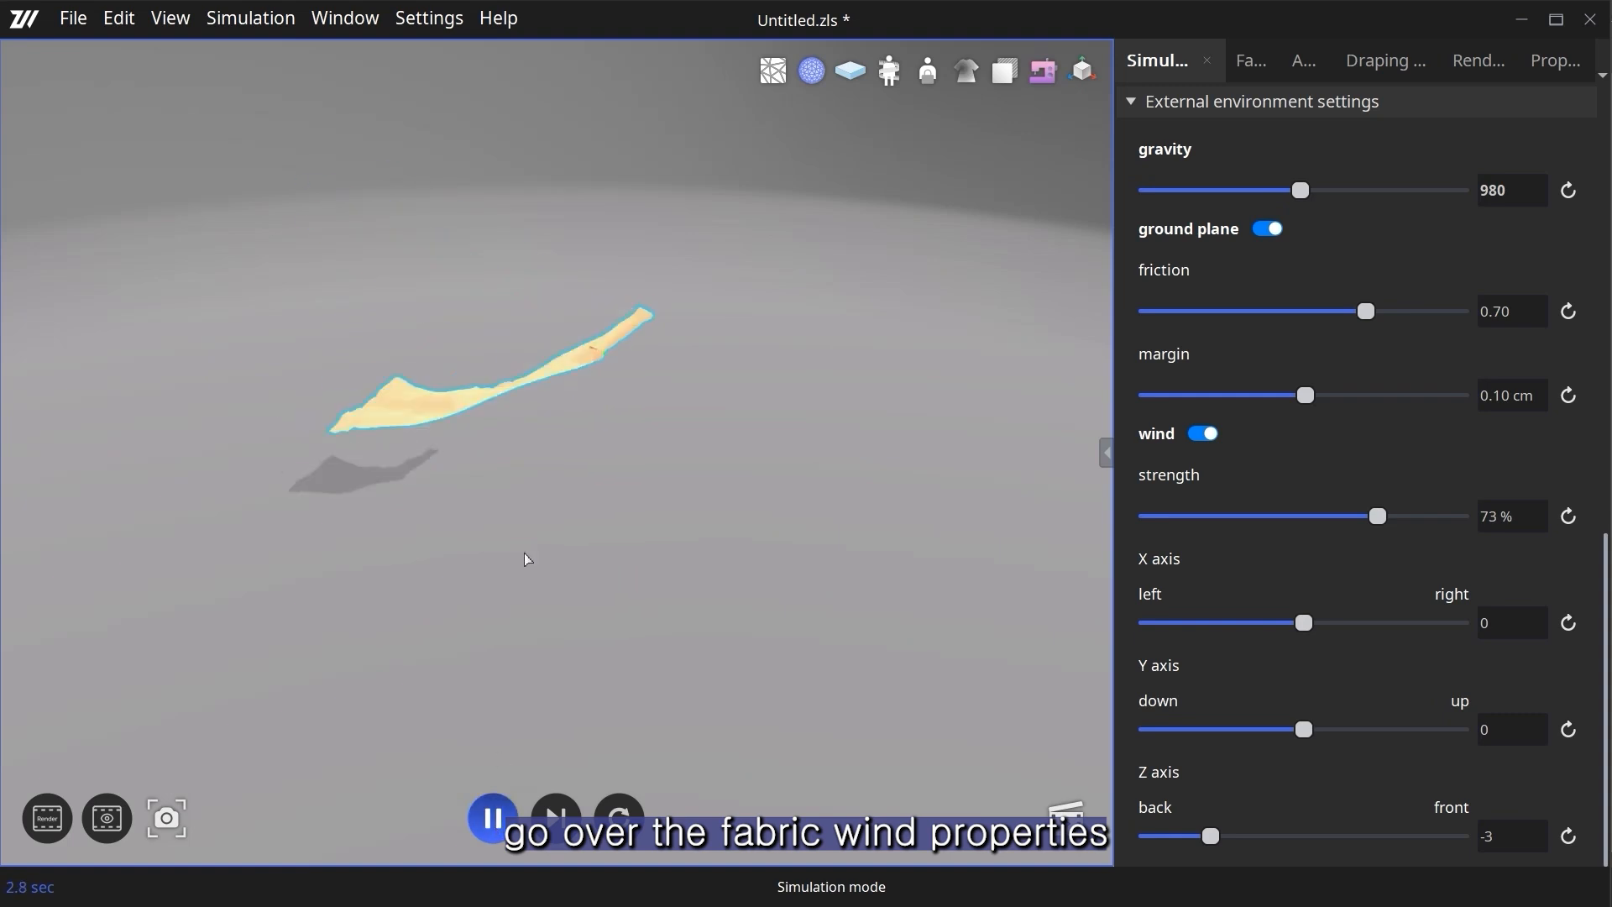
{"action": "left_click", "coordinate": [499, 827]}
{"action": "left_click", "coordinate": [619, 815]}
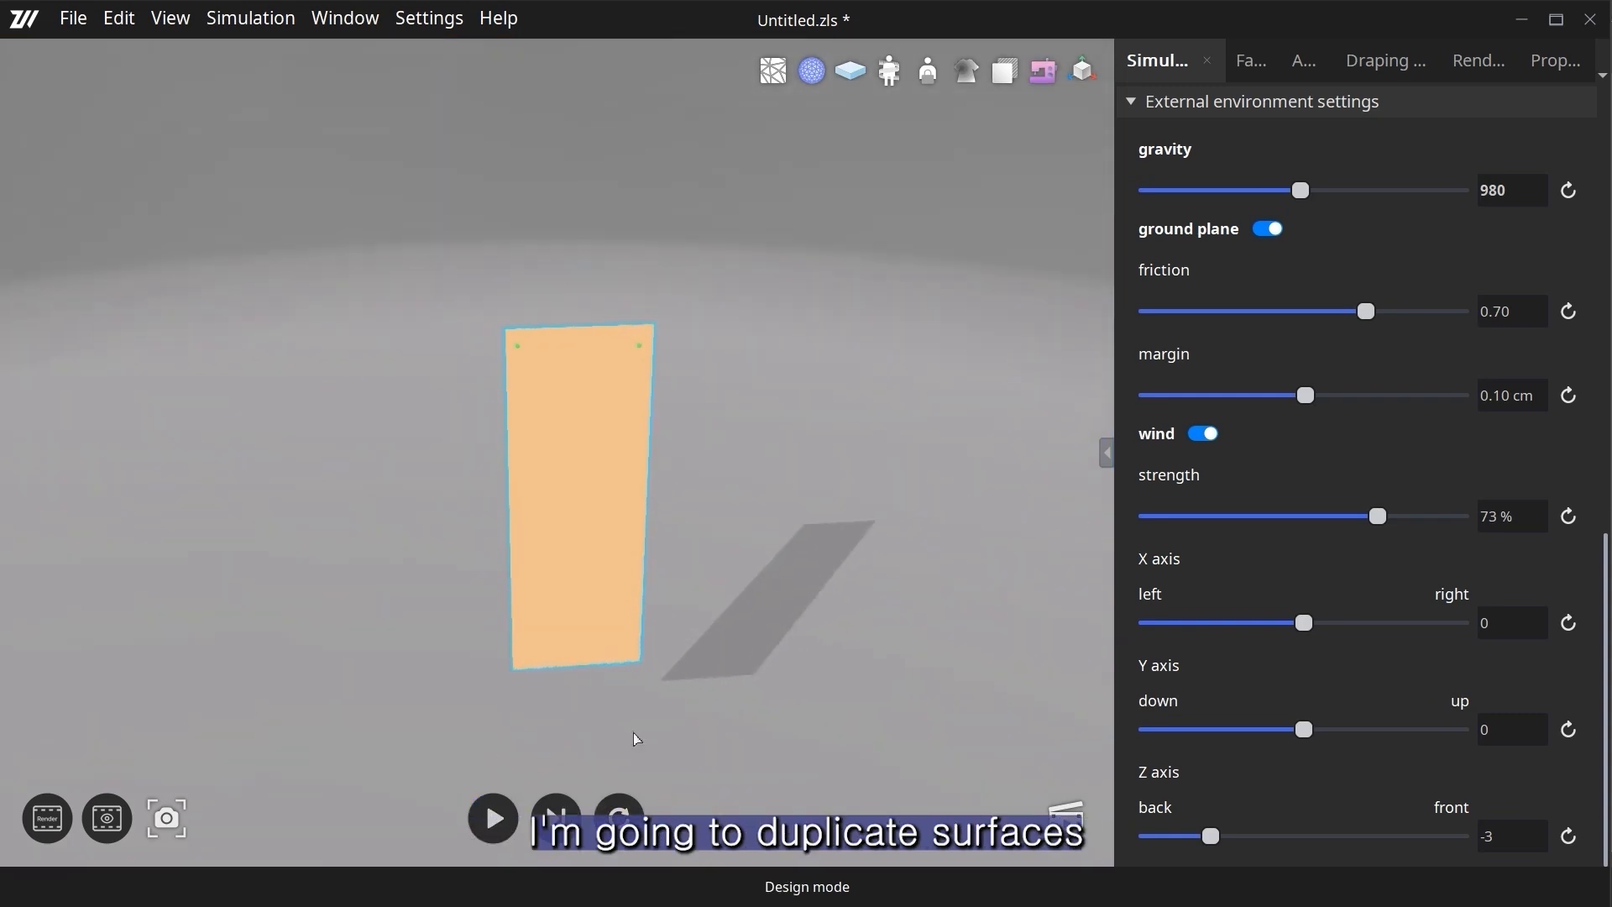
- Copy the rectangular pattern piece in the 2D pattern view and paste the duplicate beside the original
{"action": "left_click", "coordinate": [1106, 455]}
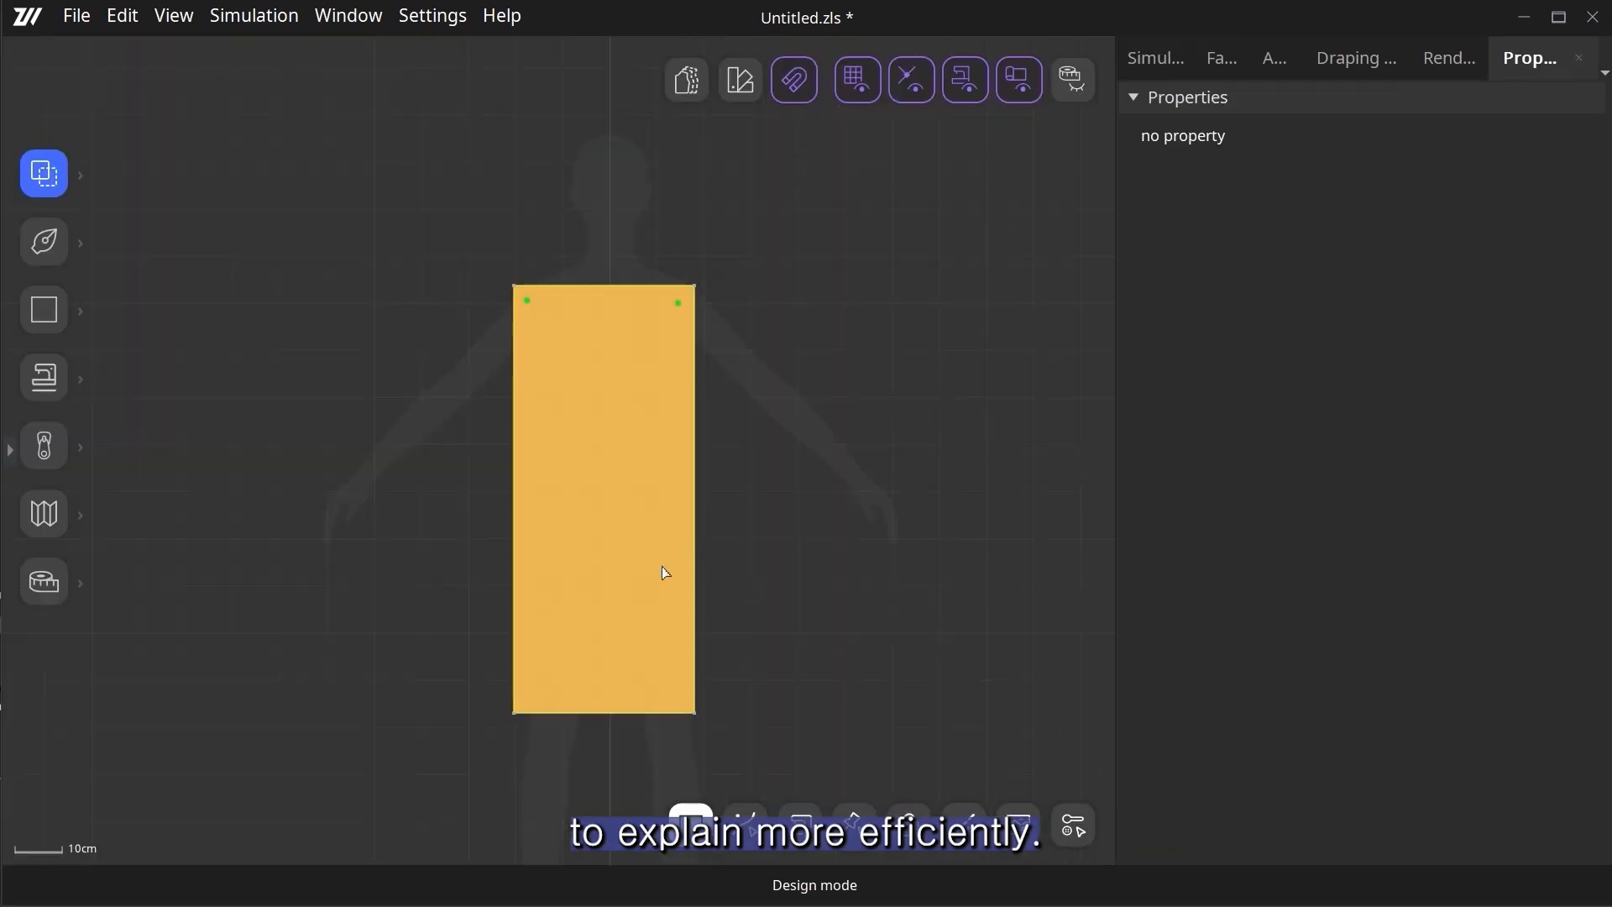
{"action": "left_click", "coordinate": [644, 558]}
{"action": "right_click", "coordinate": [585, 504]}
{"action": "left_click", "coordinate": [638, 543]}
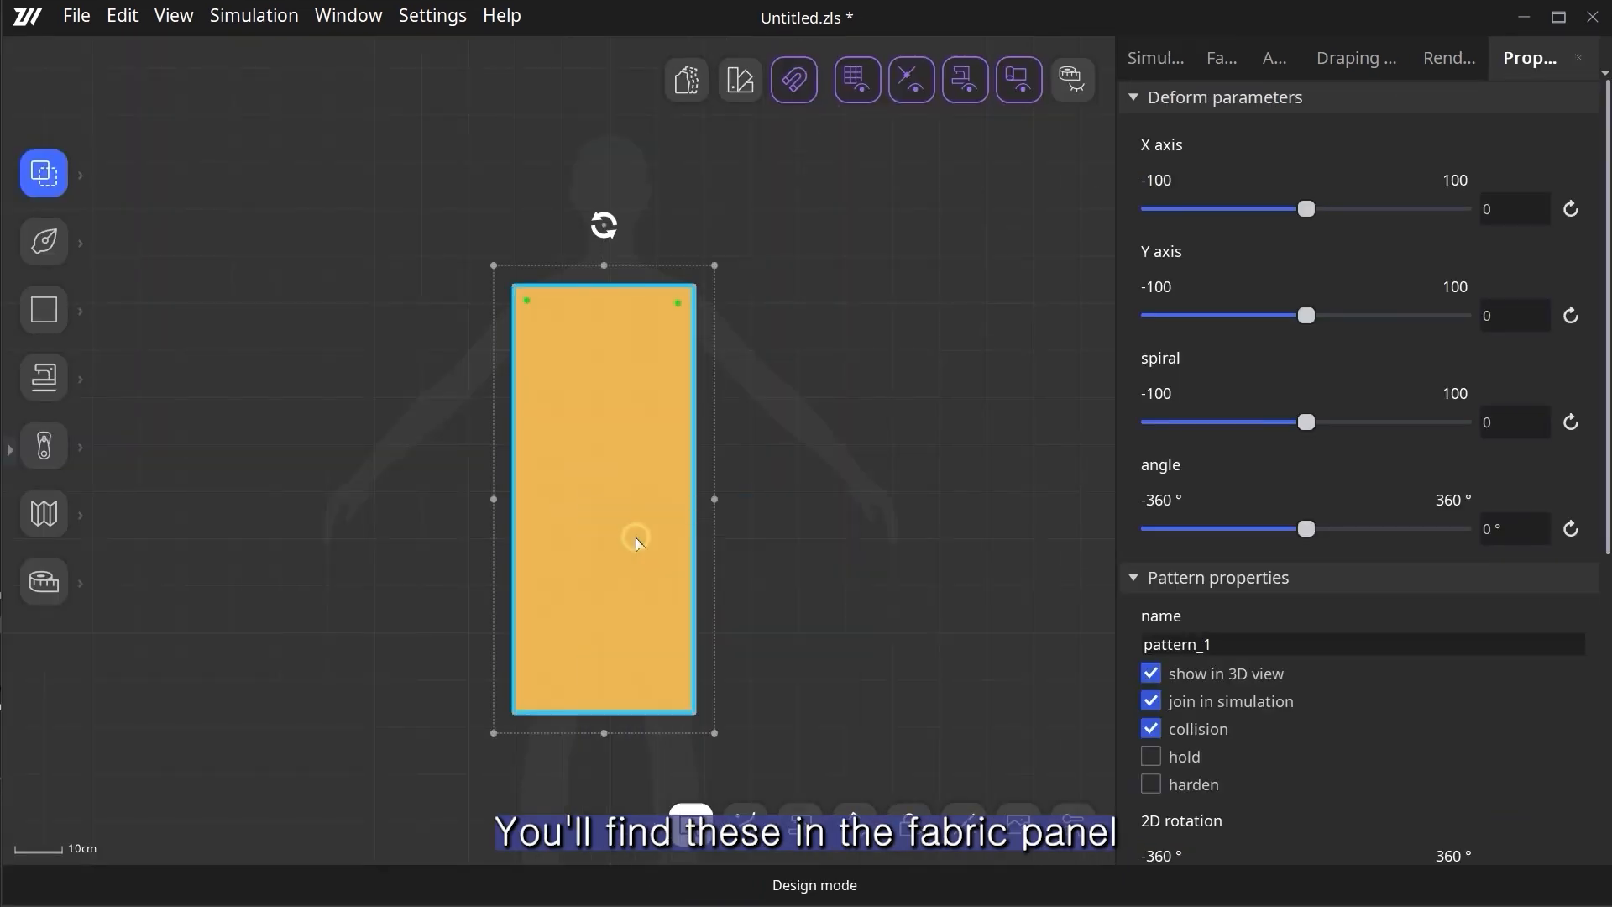
{"action": "right_click", "coordinate": [777, 512]}
{"action": "left_click", "coordinate": [812, 524]}
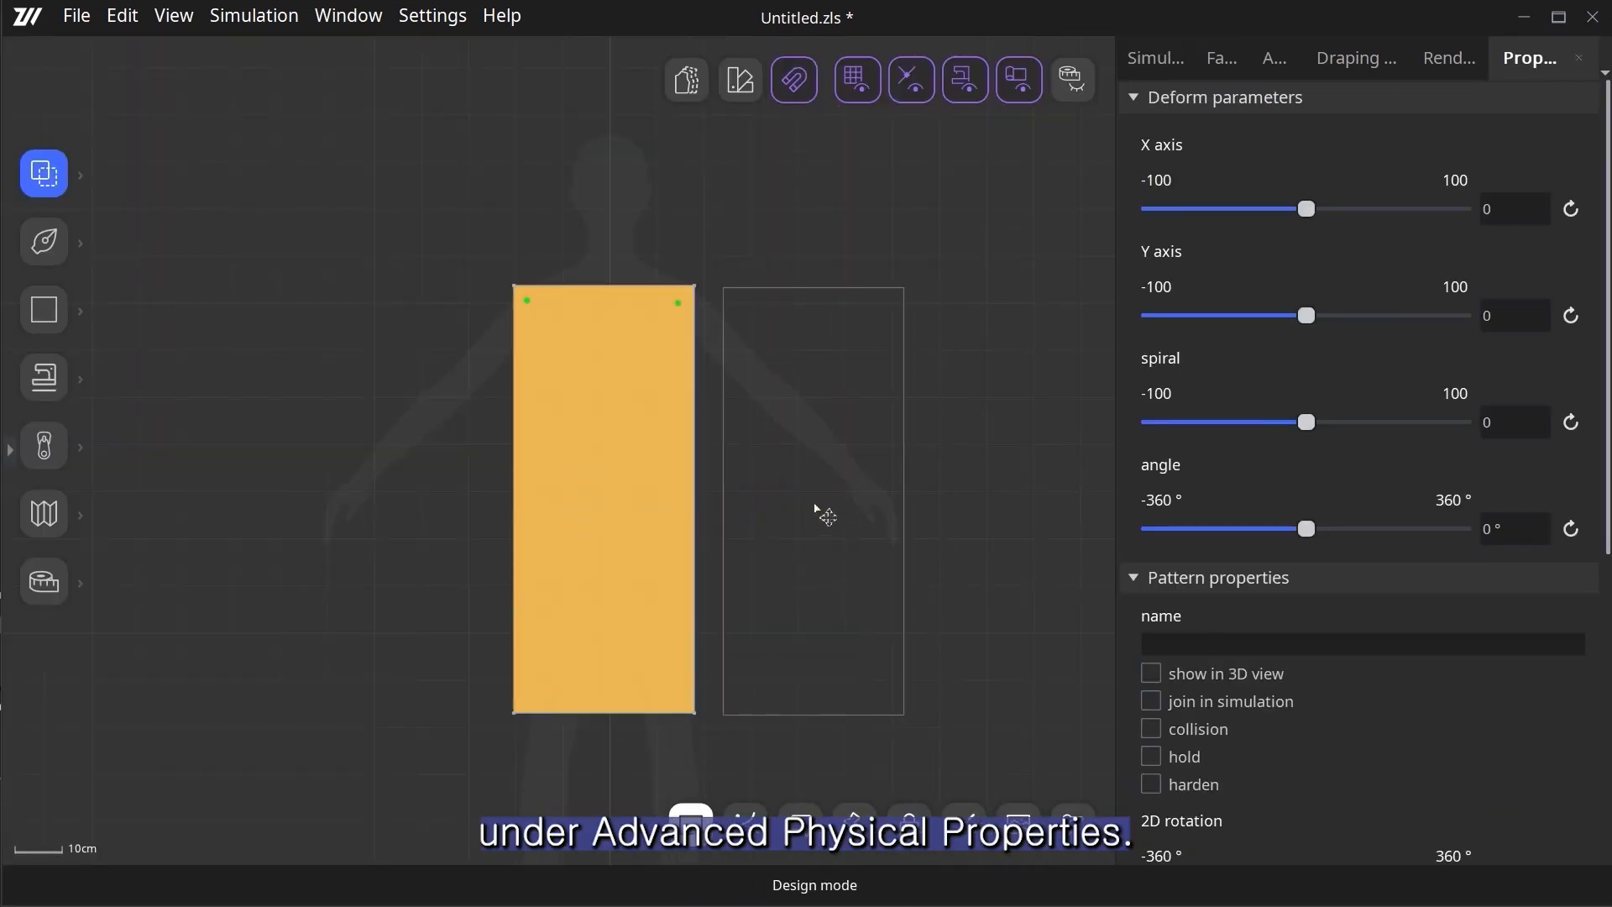
{"action": "left_click", "coordinate": [815, 510]}
- Move the two pattern pieces aside in 2D and paste a third copy next to them
{"action": "left_click", "coordinate": [378, 540]}
{"action": "left_click_drag", "start_coordinate": [421, 418], "coordinate": [544, 576]}
{"action": "left_click", "coordinate": [543, 576]}
{"action": "right_click", "coordinate": [716, 436]}
{"action": "left_click", "coordinate": [760, 451]}
{"action": "left_click", "coordinate": [1026, 517]}
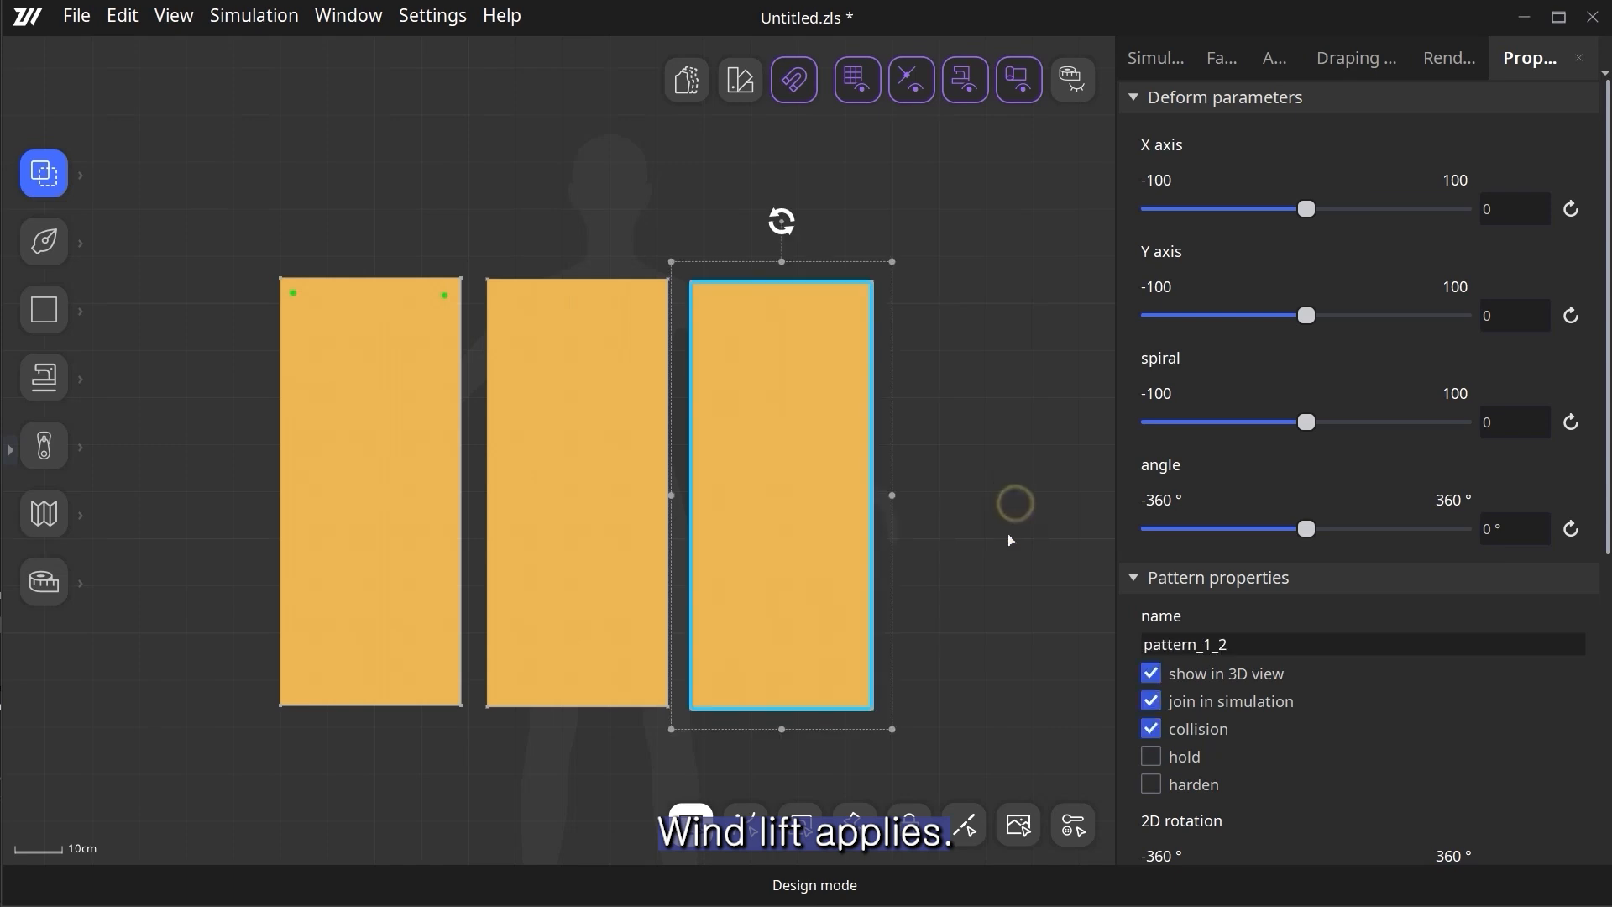
- Arrange all three pattern pieces in 3D according to their 2D layout and show the 3D view alongside the patterns
{"action": "left_click_drag", "start_coordinate": [1003, 520], "coordinate": [274, 738]}
{"action": "right_click", "coordinate": [558, 521]}
{"action": "mouse_move", "coordinate": [747, 793]}
{"action": "left_click", "coordinate": [865, 785]}
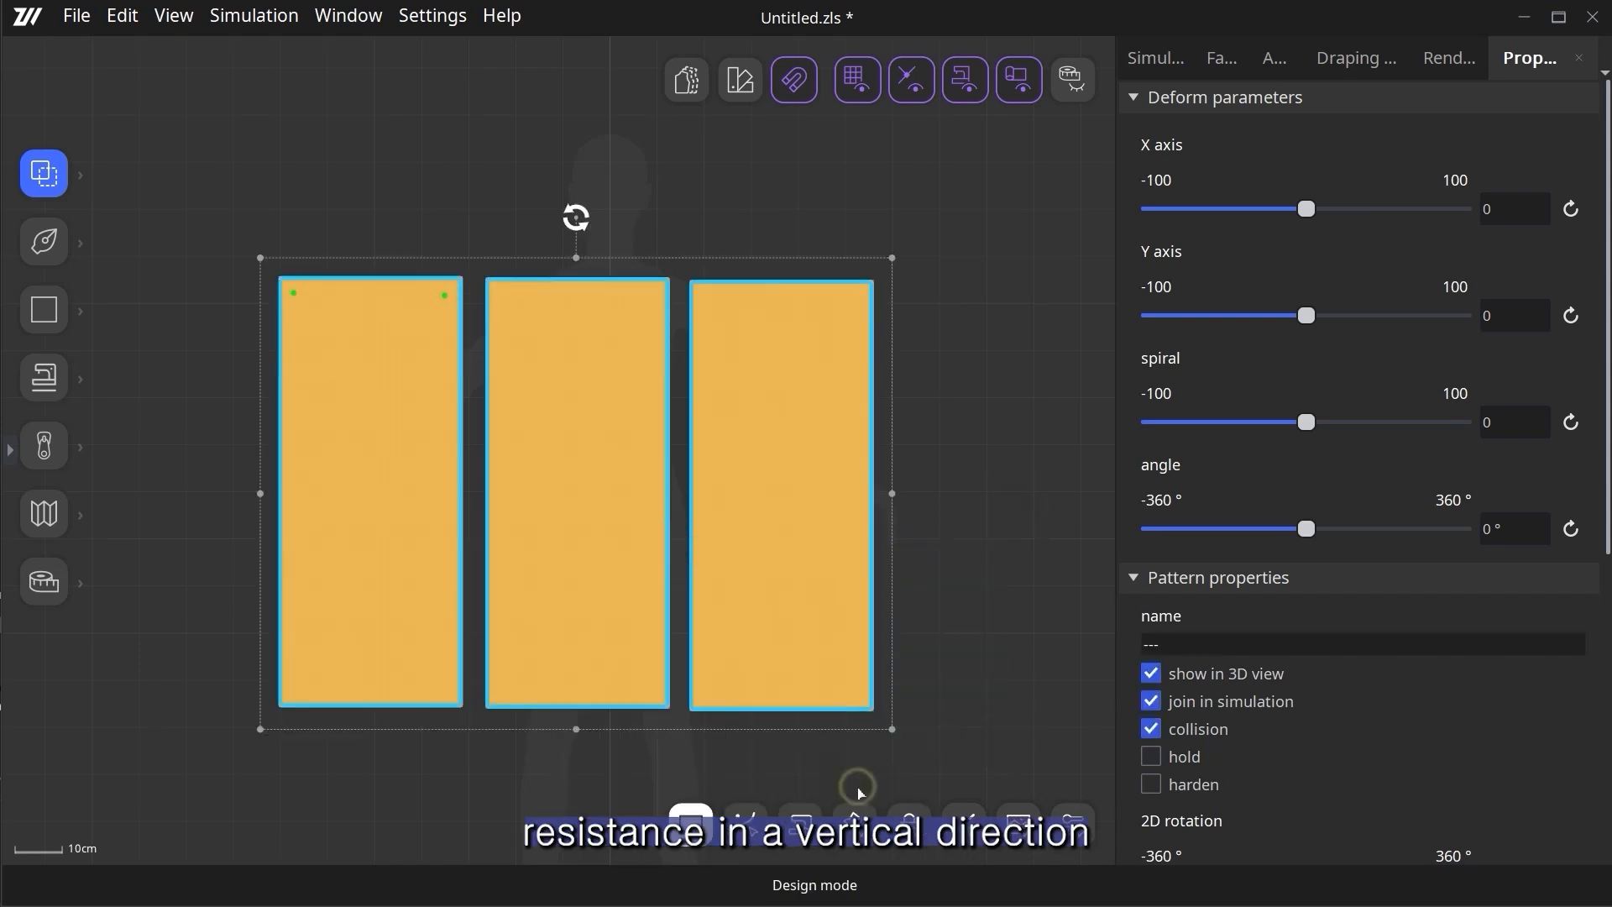
{"action": "left_click", "coordinate": [205, 525]}
{"action": "left_click", "coordinate": [11, 452]}
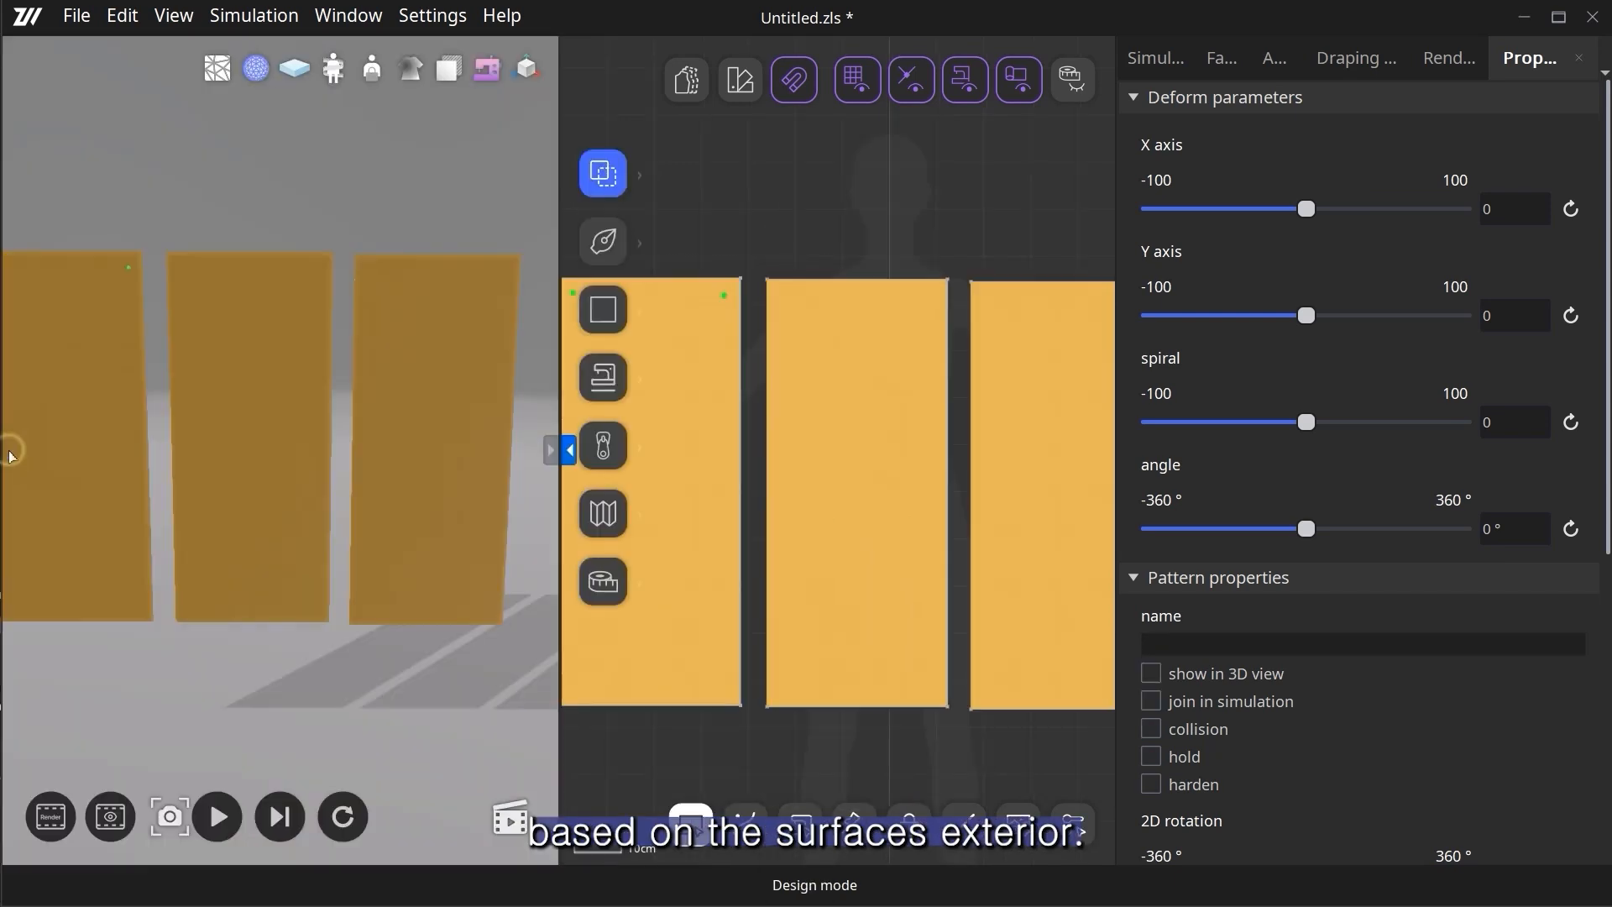
- Show only the 3D view and pin the two upper corners of the second and third fabric pieces
{"action": "left_click", "coordinate": [550, 451]}
{"action": "scroll", "coordinate": [547, 446], "scroll_direction": "down", "scroll_amount": 1}
{"action": "right_click_drag", "start_coordinate": [467, 644], "coordinate": [541, 626]}
{"action": "scroll", "coordinate": [543, 335], "scroll_direction": "up", "scroll_amount": 5}
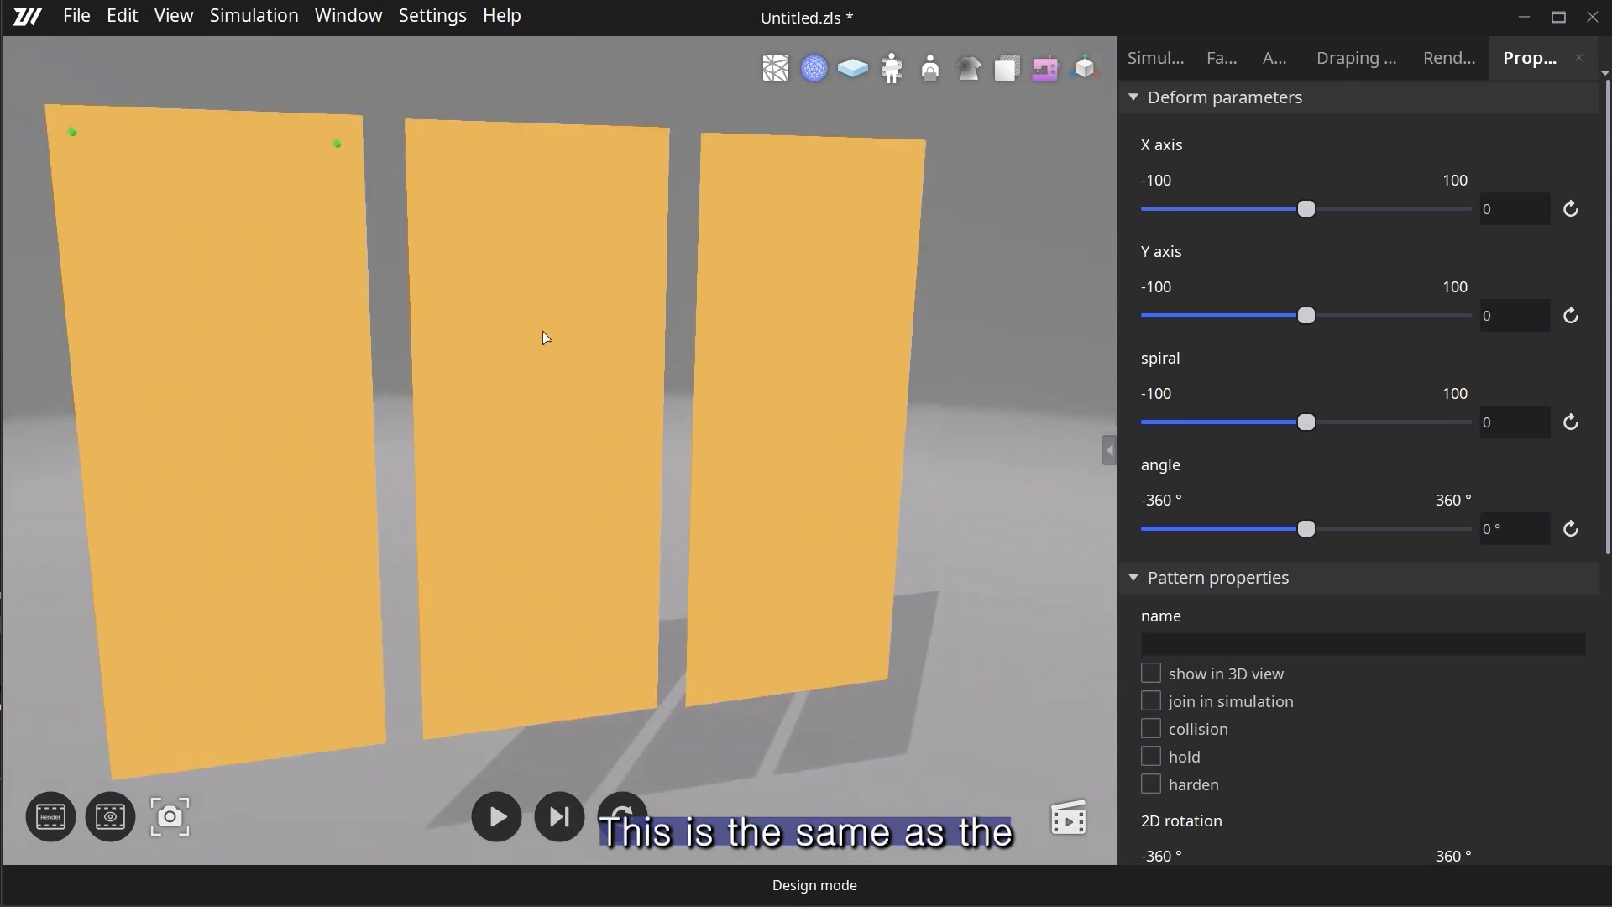
{"action": "middle_click_drag", "start_coordinate": [561, 334], "coordinate": [569, 491]}
{"action": "left_click", "coordinate": [110, 15]}
{"action": "left_click", "coordinate": [146, 139]}
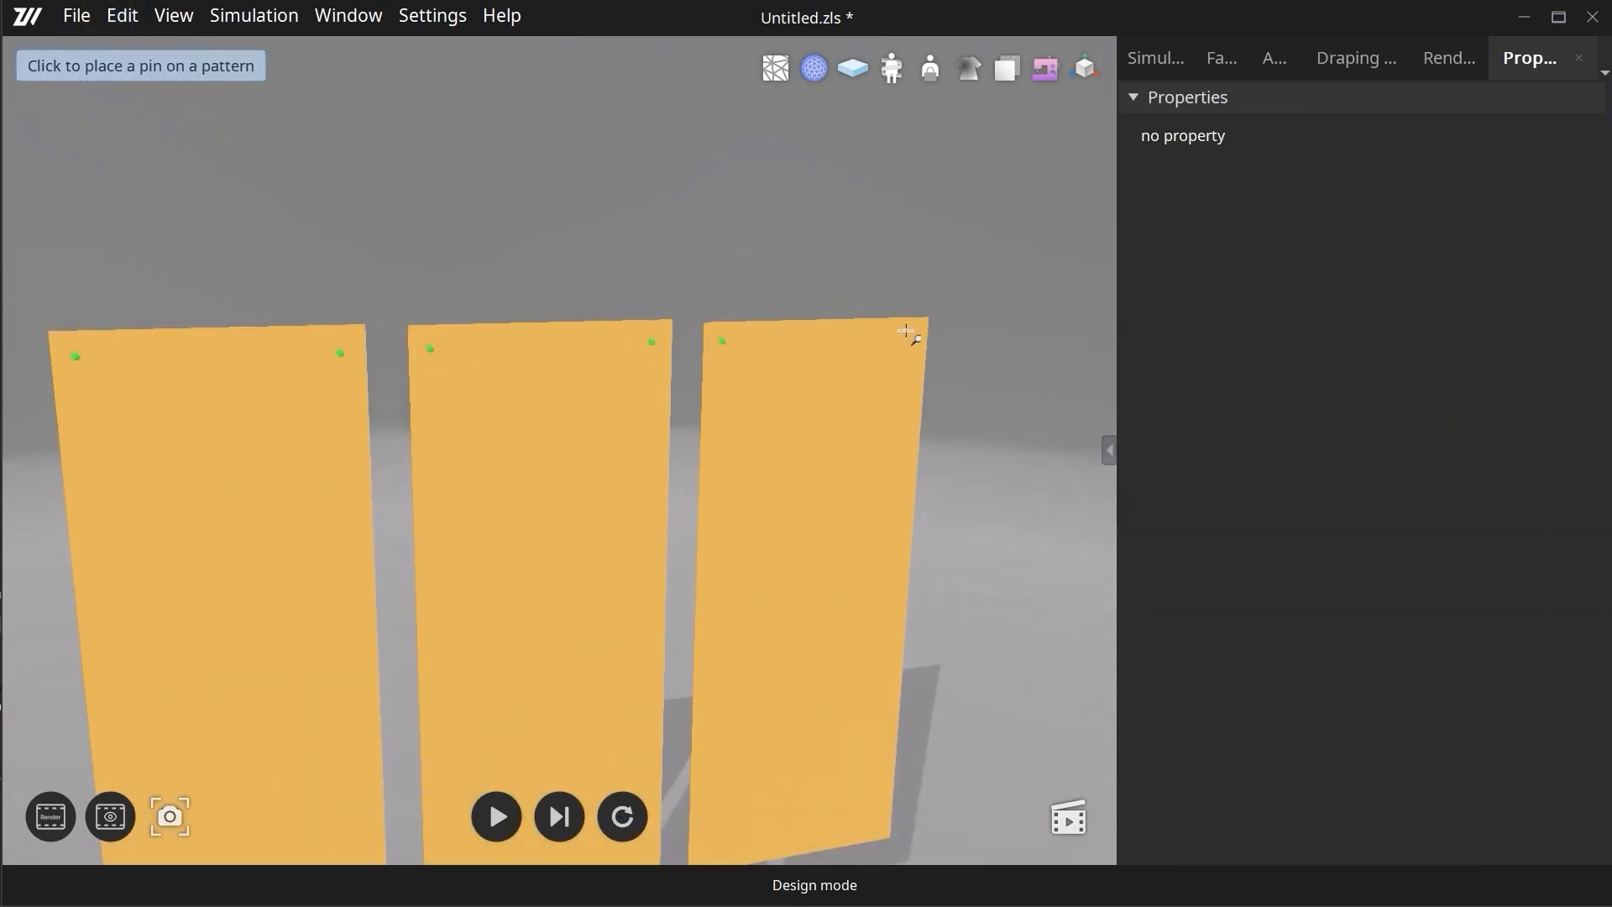
- Enable simulation wind at 14% strength with the X and Y axes at 0 and the Z axis at -1
{"action": "scroll", "coordinate": [282, 371], "scroll_direction": "down", "scroll_amount": 3}
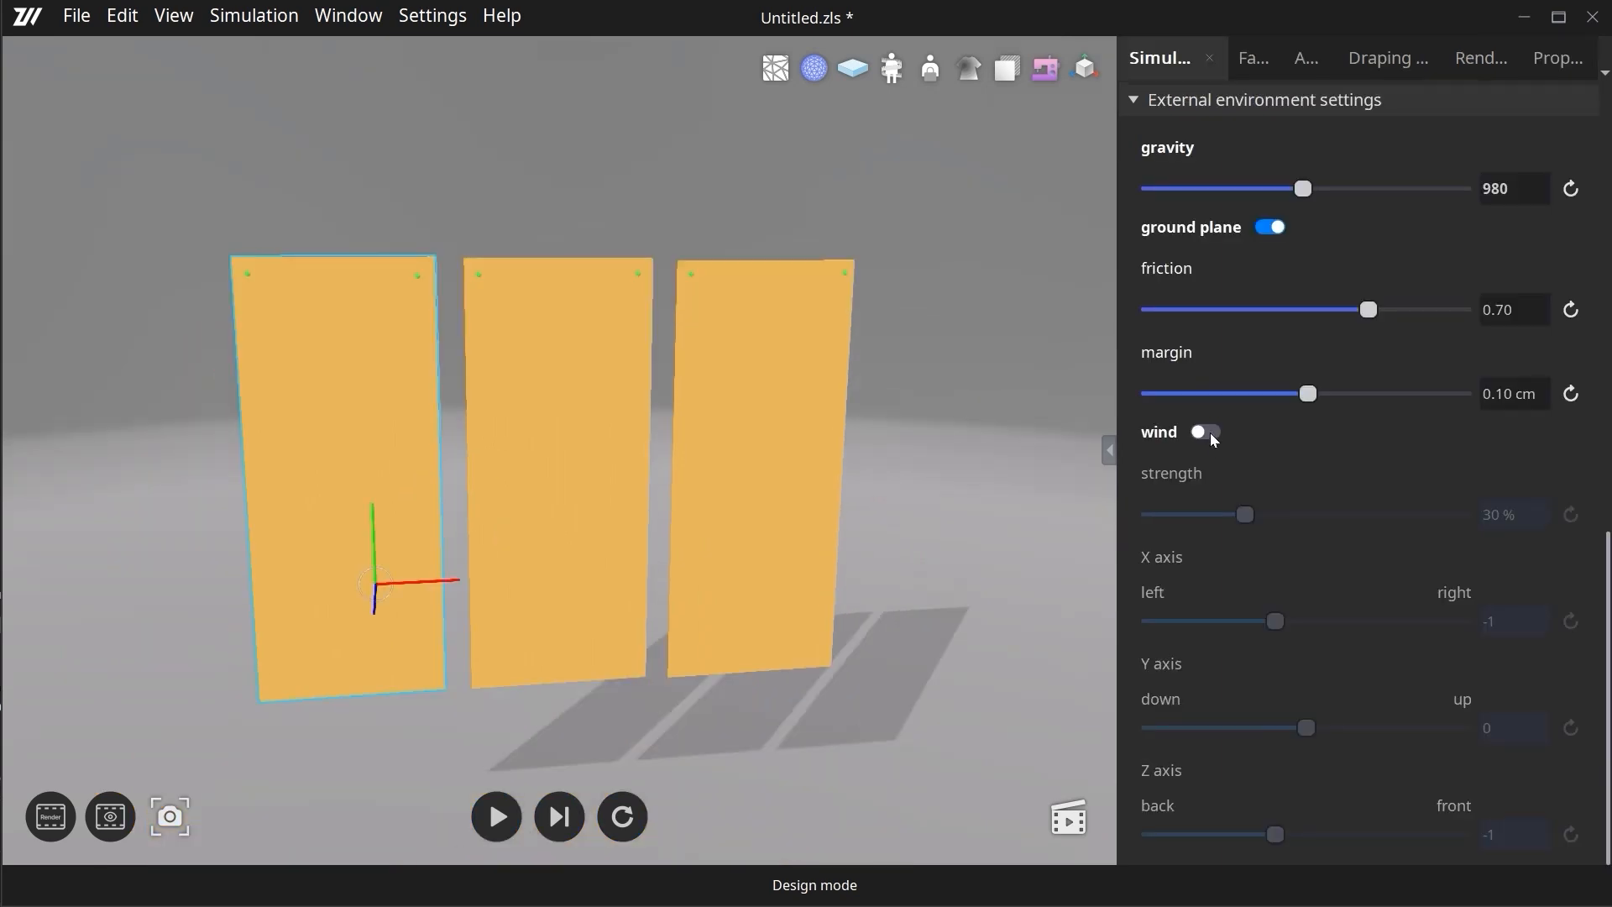
{"action": "left_click", "coordinate": [1206, 431]}
{"action": "right_click_drag", "start_coordinate": [768, 782], "coordinate": [907, 781]}
{"action": "left_click", "coordinate": [907, 781]}
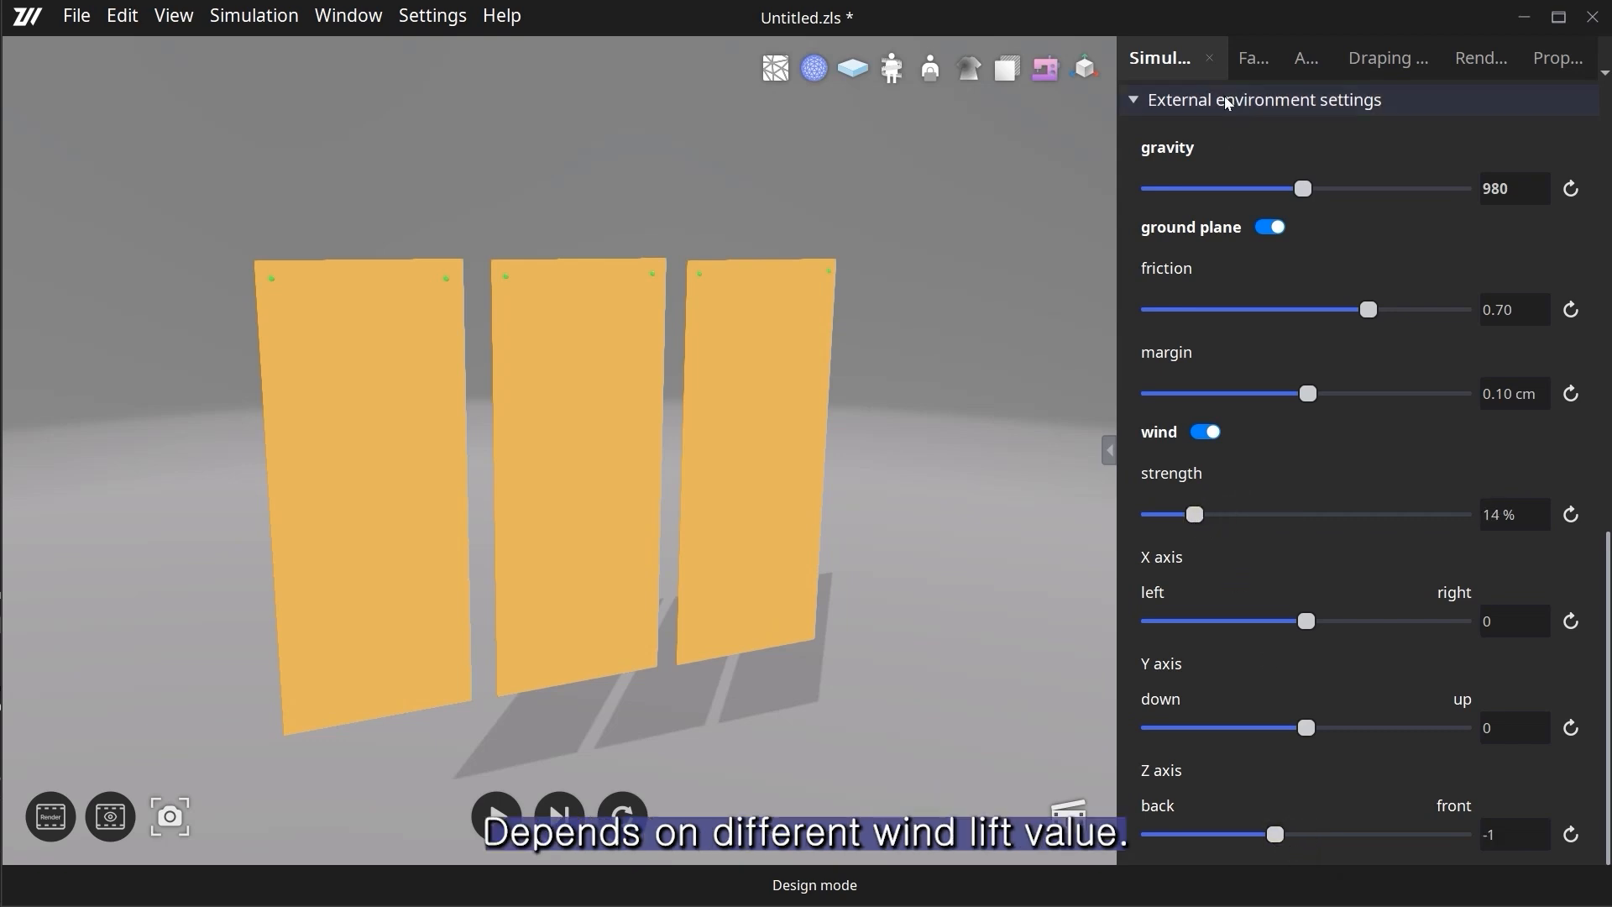
- Set the fabric wind drag of all three pieces to 0%
{"action": "left_click", "coordinate": [1249, 61]}
{"action": "scroll", "coordinate": [1131, 698], "scroll_direction": "down", "scroll_amount": 15}
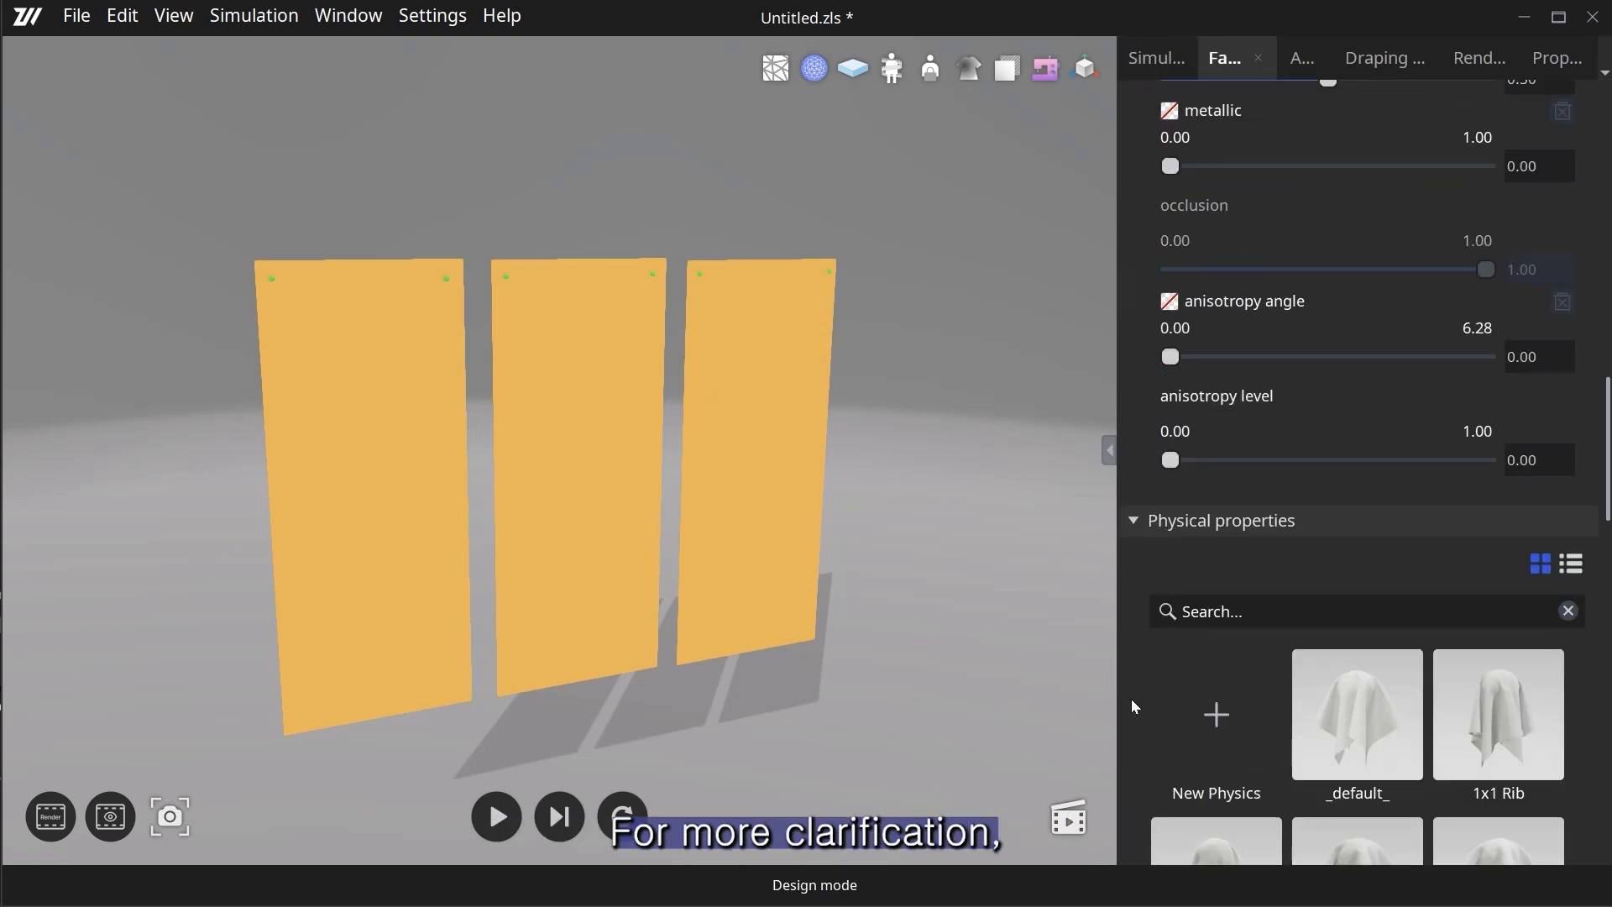
{"action": "scroll", "coordinate": [1131, 698], "scroll_direction": "down", "scroll_amount": 8}
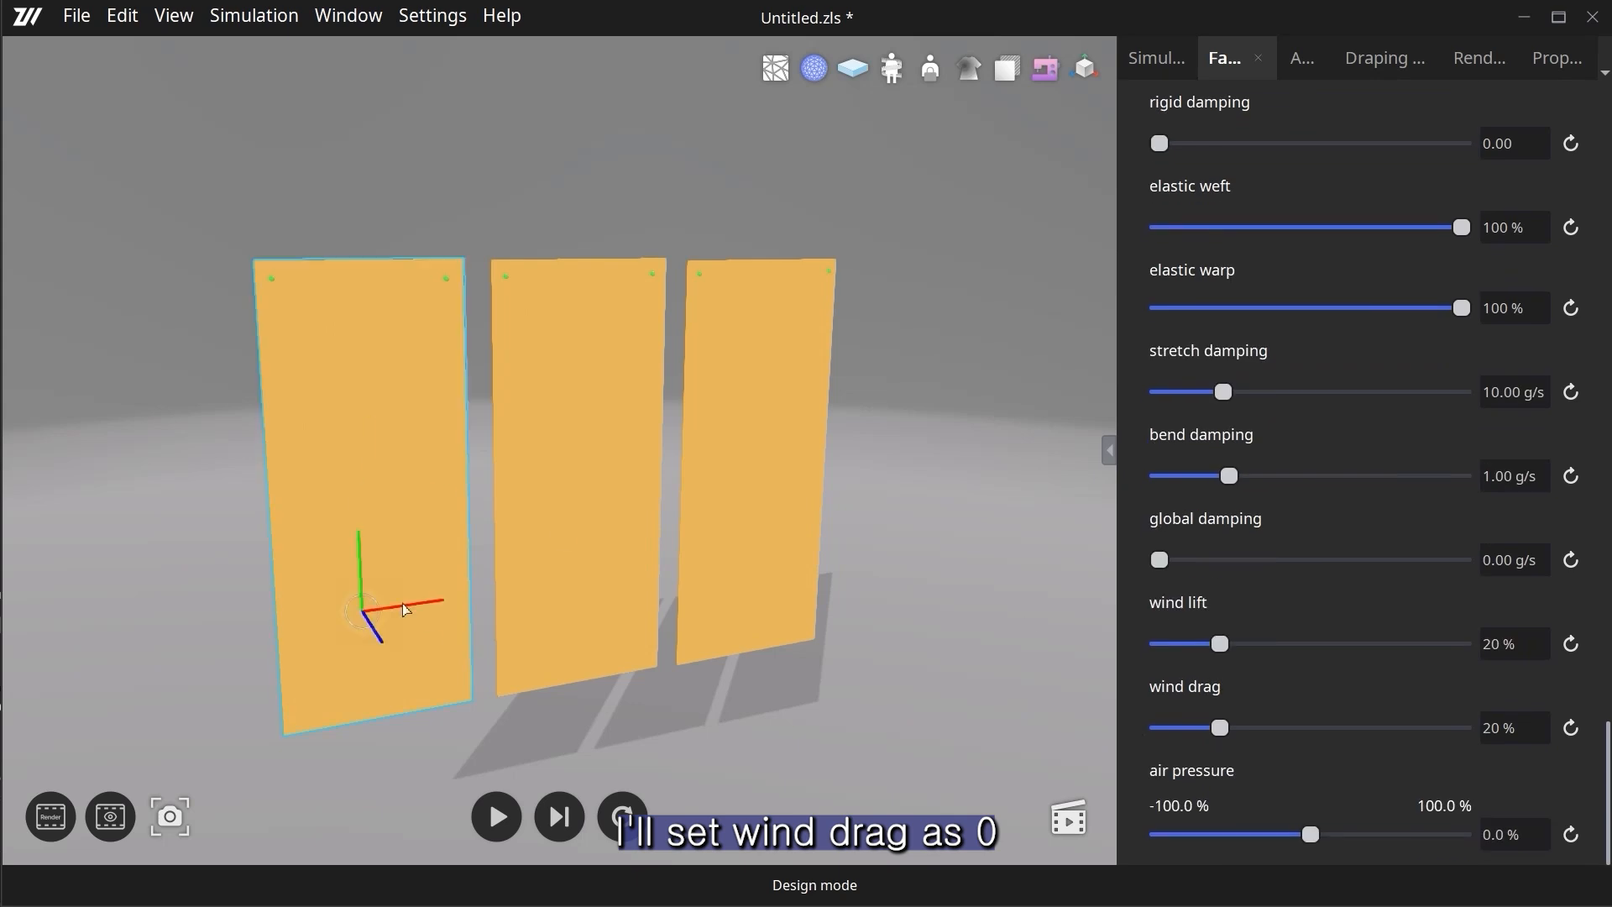
{"action": "left_click", "coordinate": [624, 572], "text": "shift"}
{"action": "left_click", "coordinate": [794, 558], "text": "shift"}
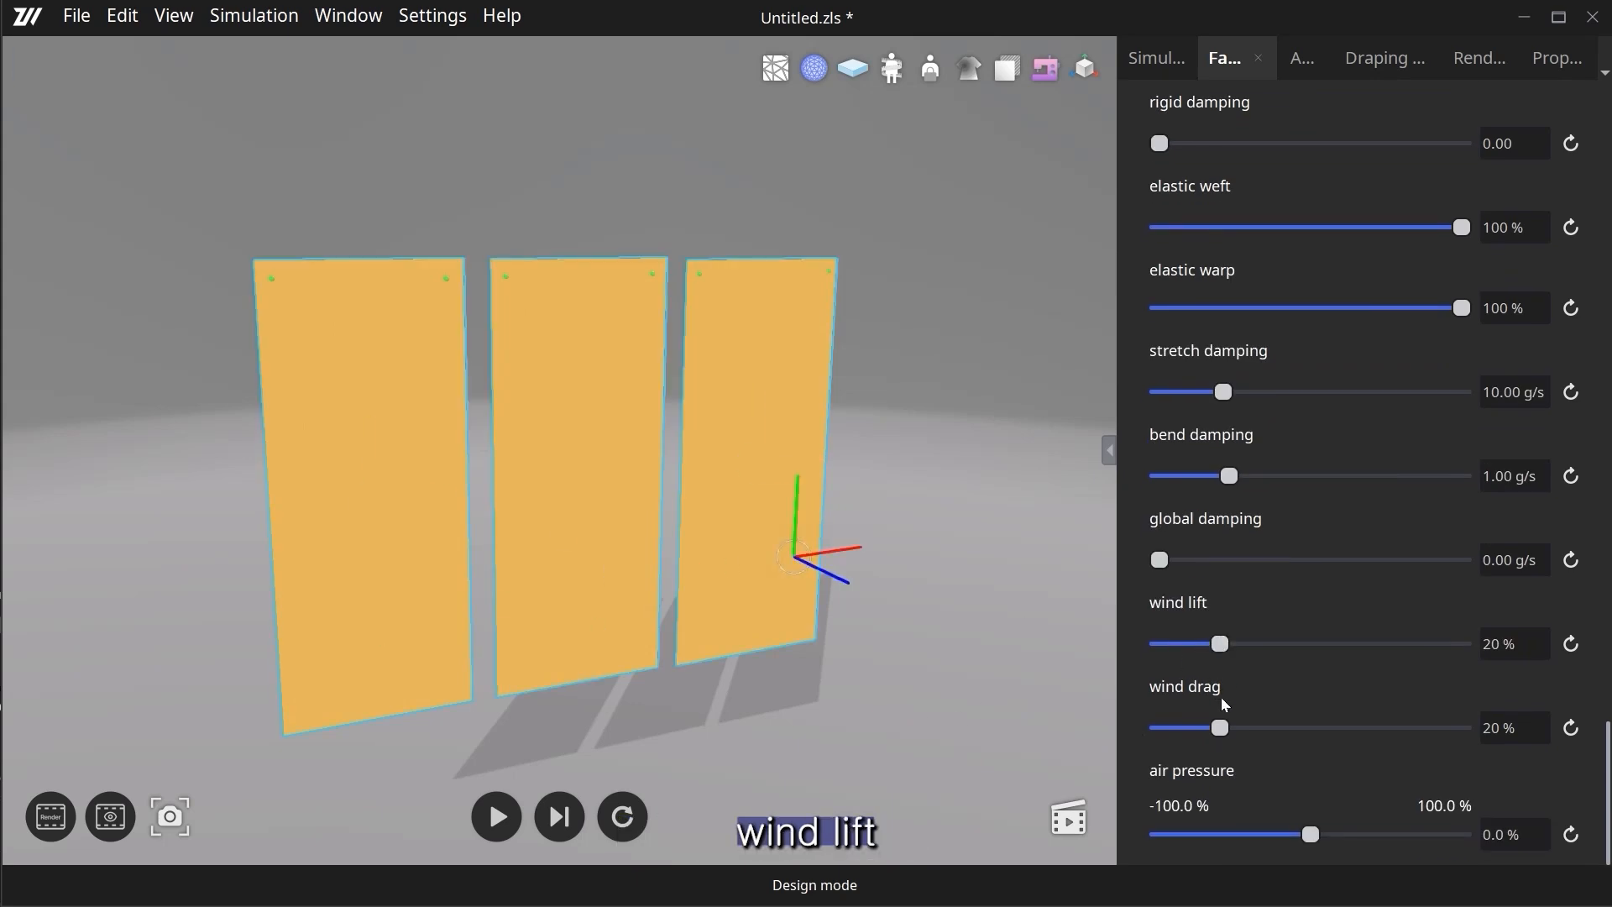
{"action": "left_click_drag", "start_coordinate": [1222, 728], "coordinate": [1127, 739]}
- Set wind lift to 0 on the first piece, a middle value on the second and 64% on the third
{"action": "left_click", "coordinate": [391, 507]}
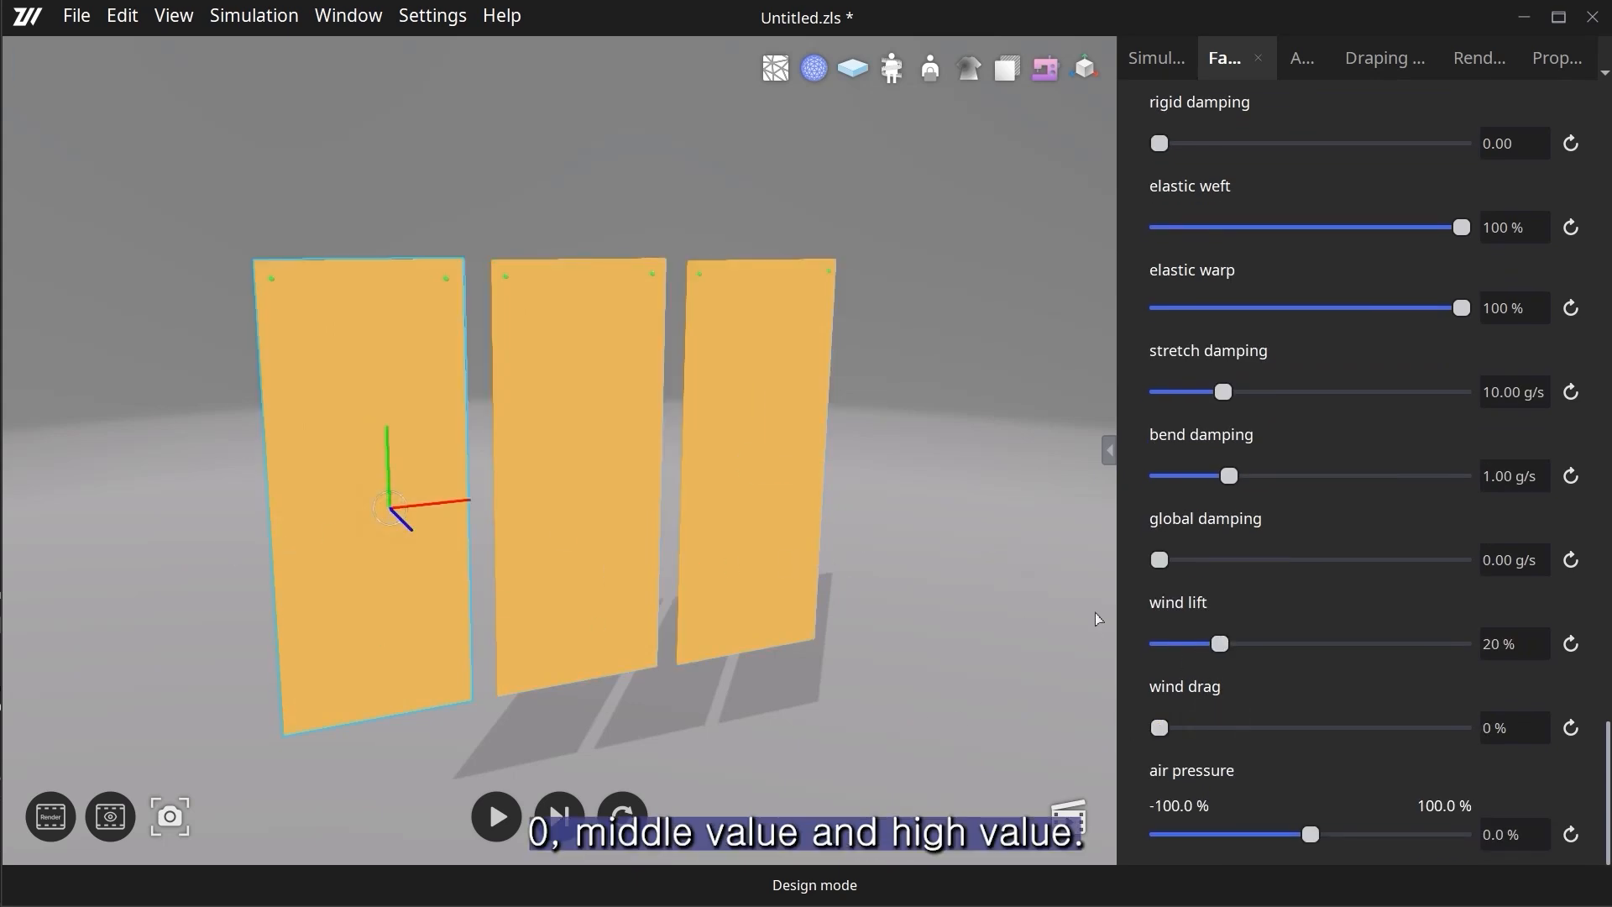
{"action": "left_click", "coordinate": [567, 508]}
{"action": "left_click_drag", "start_coordinate": [1160, 644], "coordinate": [1221, 648]}
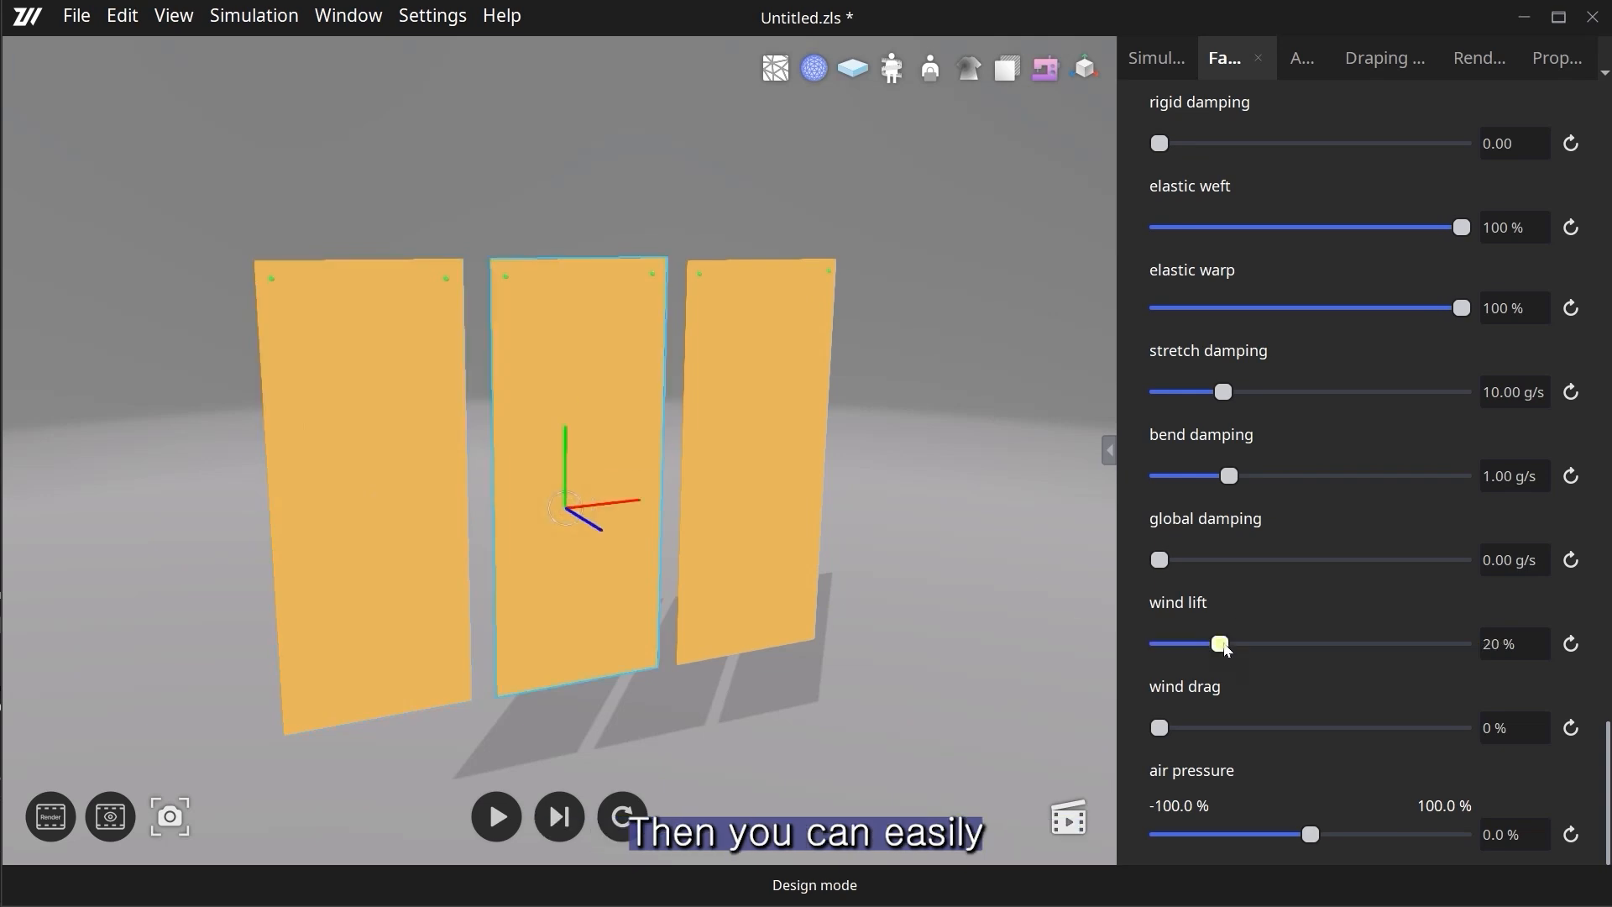
{"action": "left_click", "coordinate": [778, 495]}
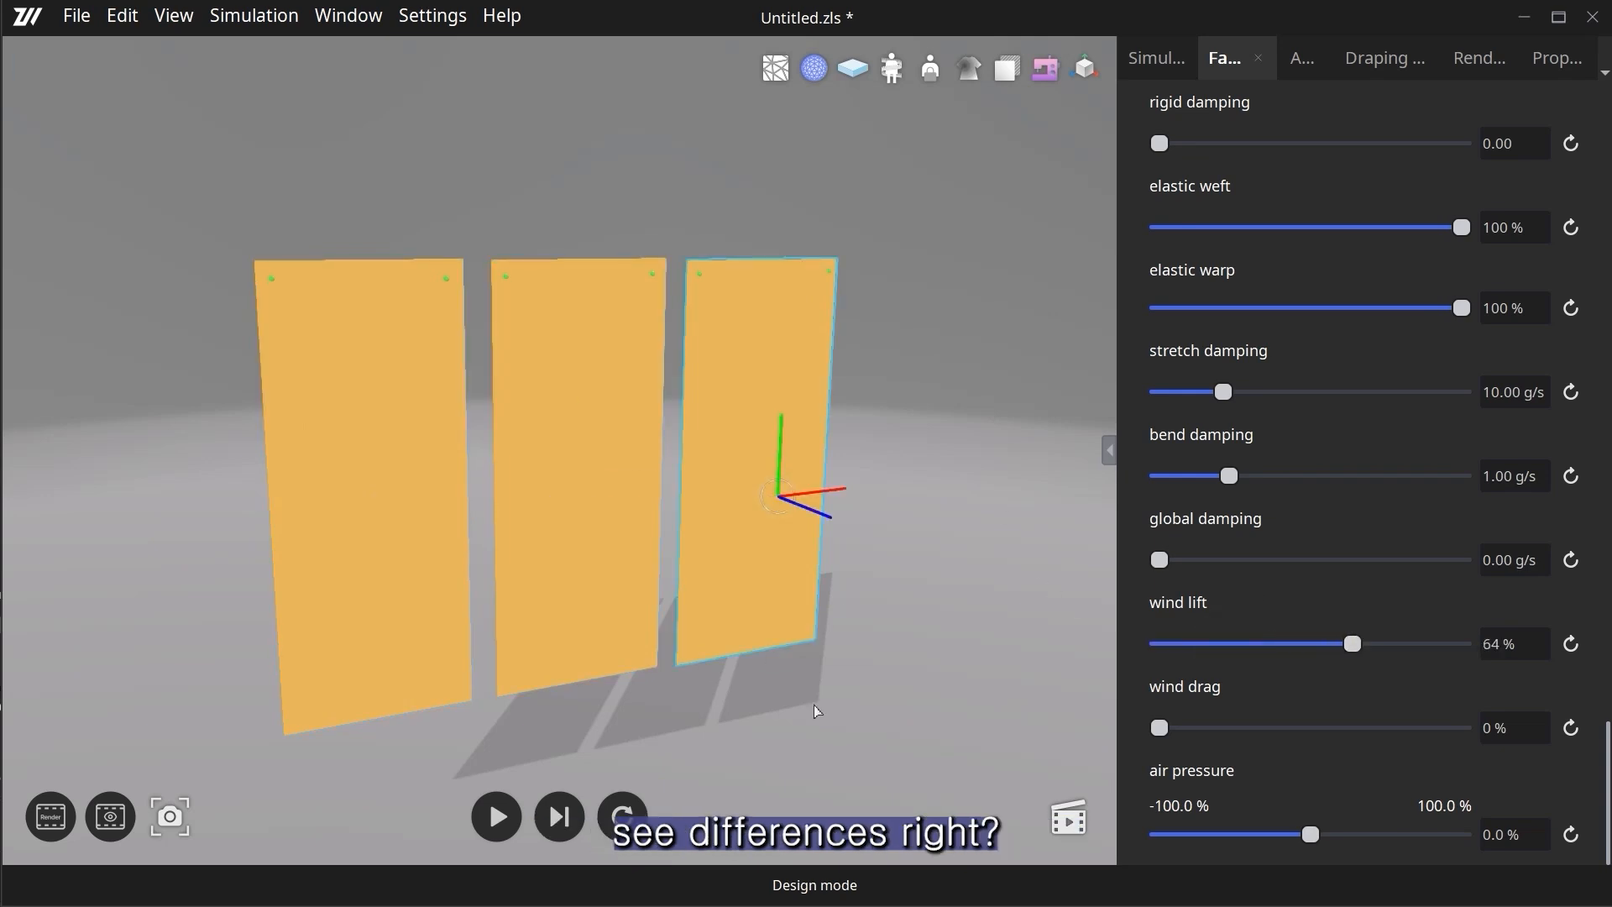
- Run the simulation and compare from the side how the three pieces react to their wind lift values
{"action": "left_click", "coordinate": [496, 816]}
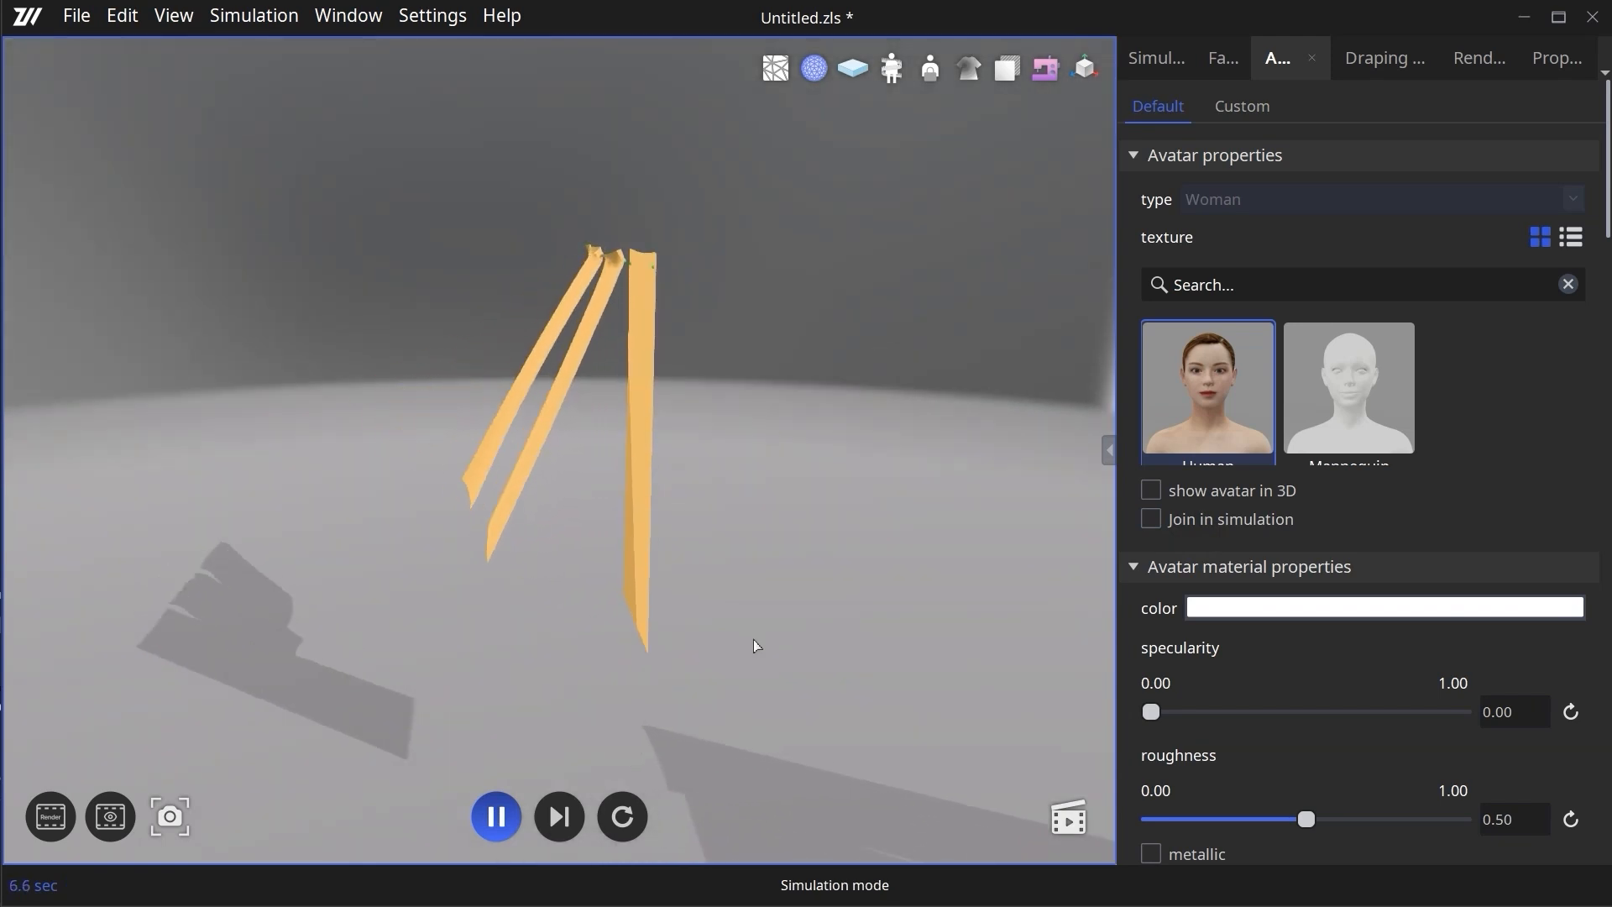
{"action": "left_click", "coordinate": [707, 664]}
{"action": "right_click_drag", "start_coordinate": [728, 661], "coordinate": [704, 653]}
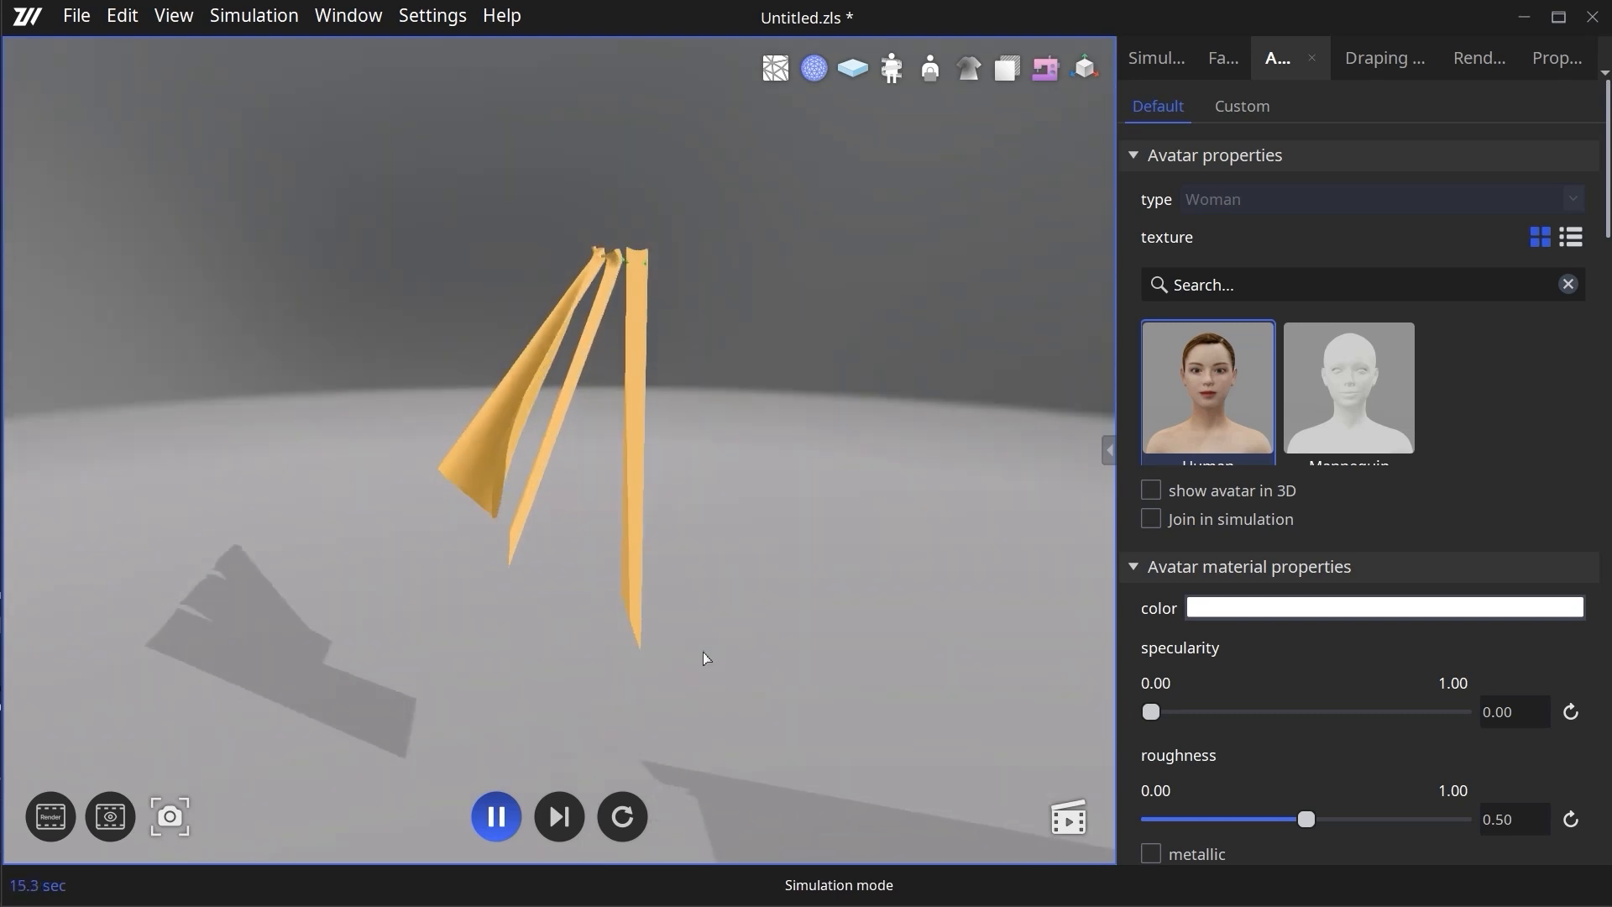
- Set the wind strength to 17% while the simulation runs and observe the pieces from the side
{"action": "left_click", "coordinate": [1150, 57]}
{"action": "left_click_drag", "start_coordinate": [1198, 522], "coordinate": [1205, 516]}
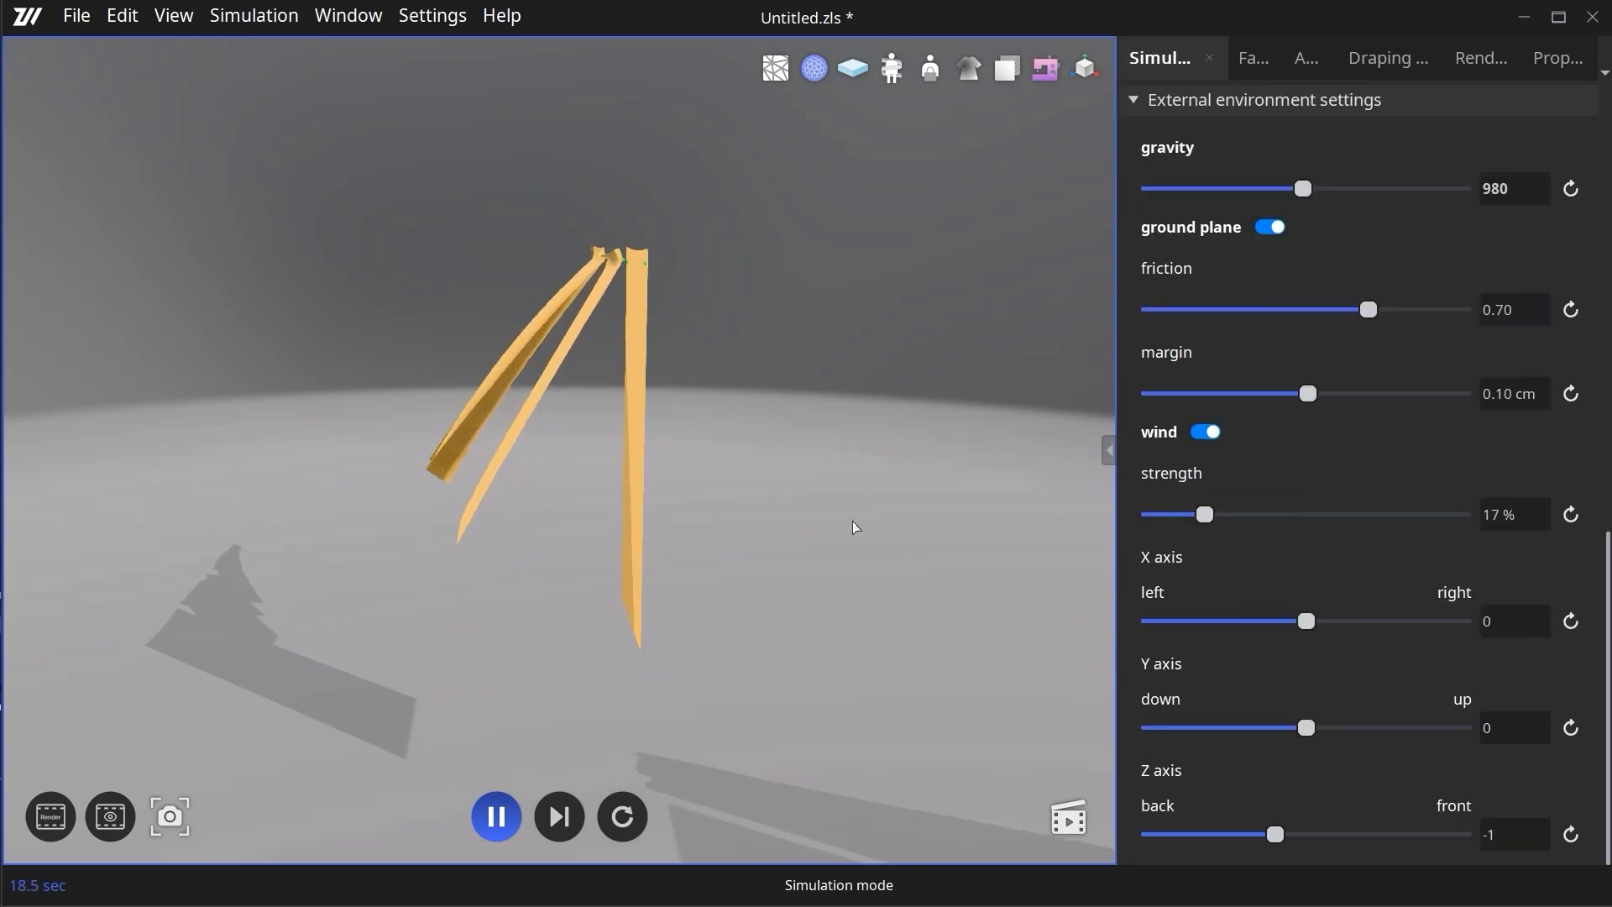
{"action": "left_click", "coordinate": [836, 571]}
{"action": "right_click_drag", "start_coordinate": [844, 573], "coordinate": [853, 574]}
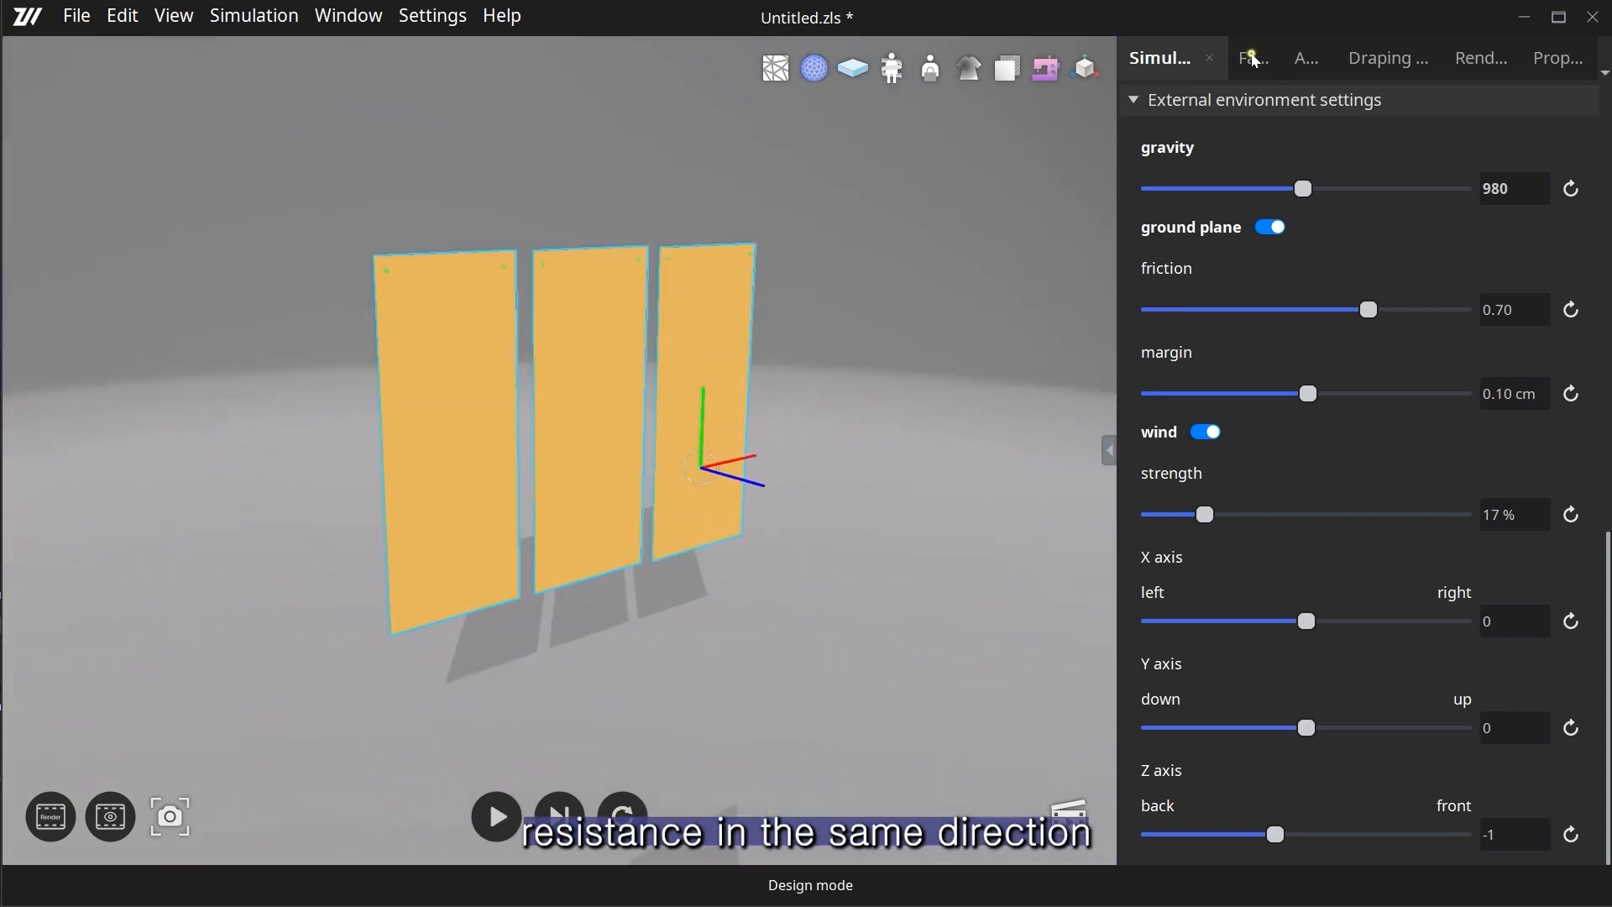
- Reset wind lift and wind drag of all three pieces to their defaults and set wind lift to 0%
{"action": "left_click", "coordinate": [1254, 59]}
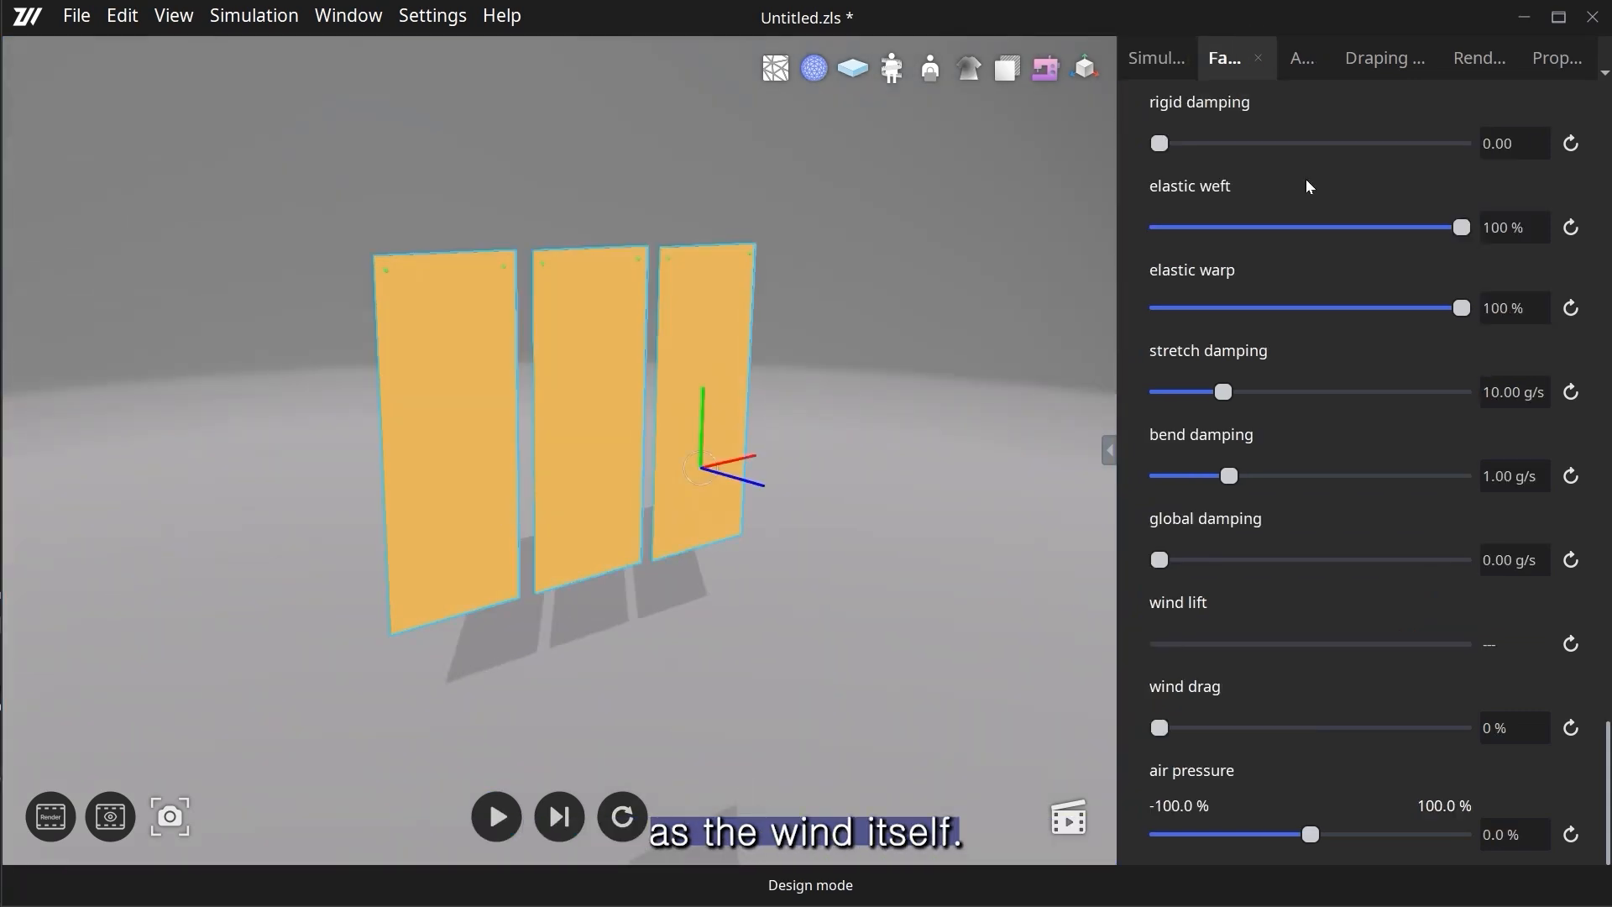
{"action": "left_click", "coordinate": [1571, 644]}
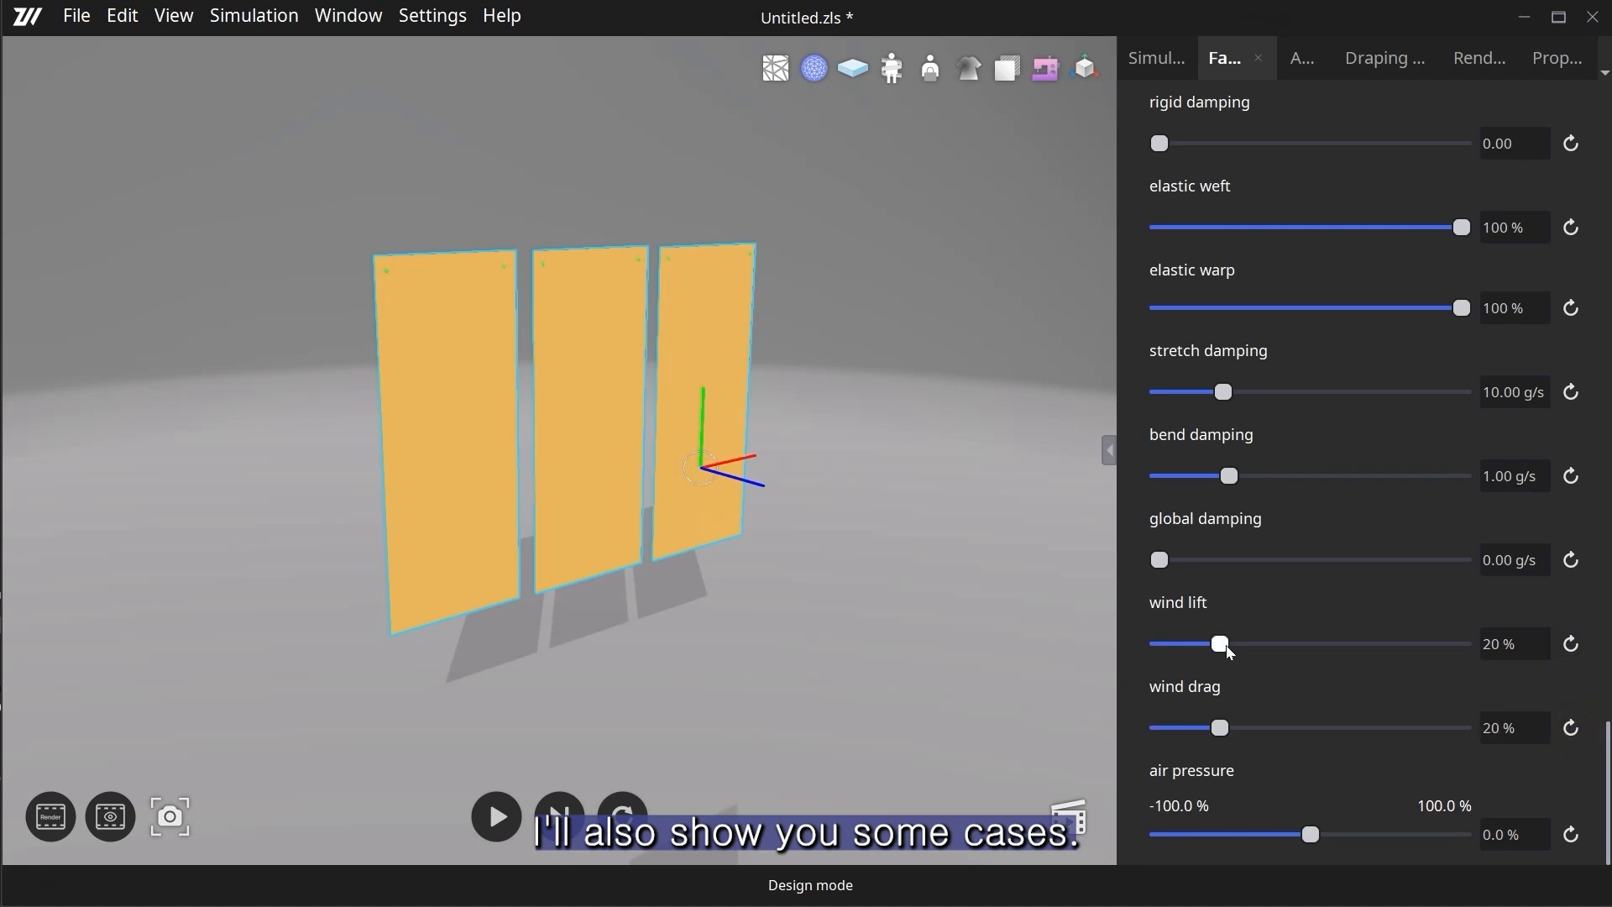
{"action": "left_click_drag", "start_coordinate": [1222, 644], "coordinate": [1206, 644]}
- Set increasing wind drag values across the three pieces, with 61% on the third, and simulate to compare them
{"action": "left_click", "coordinate": [485, 500]}
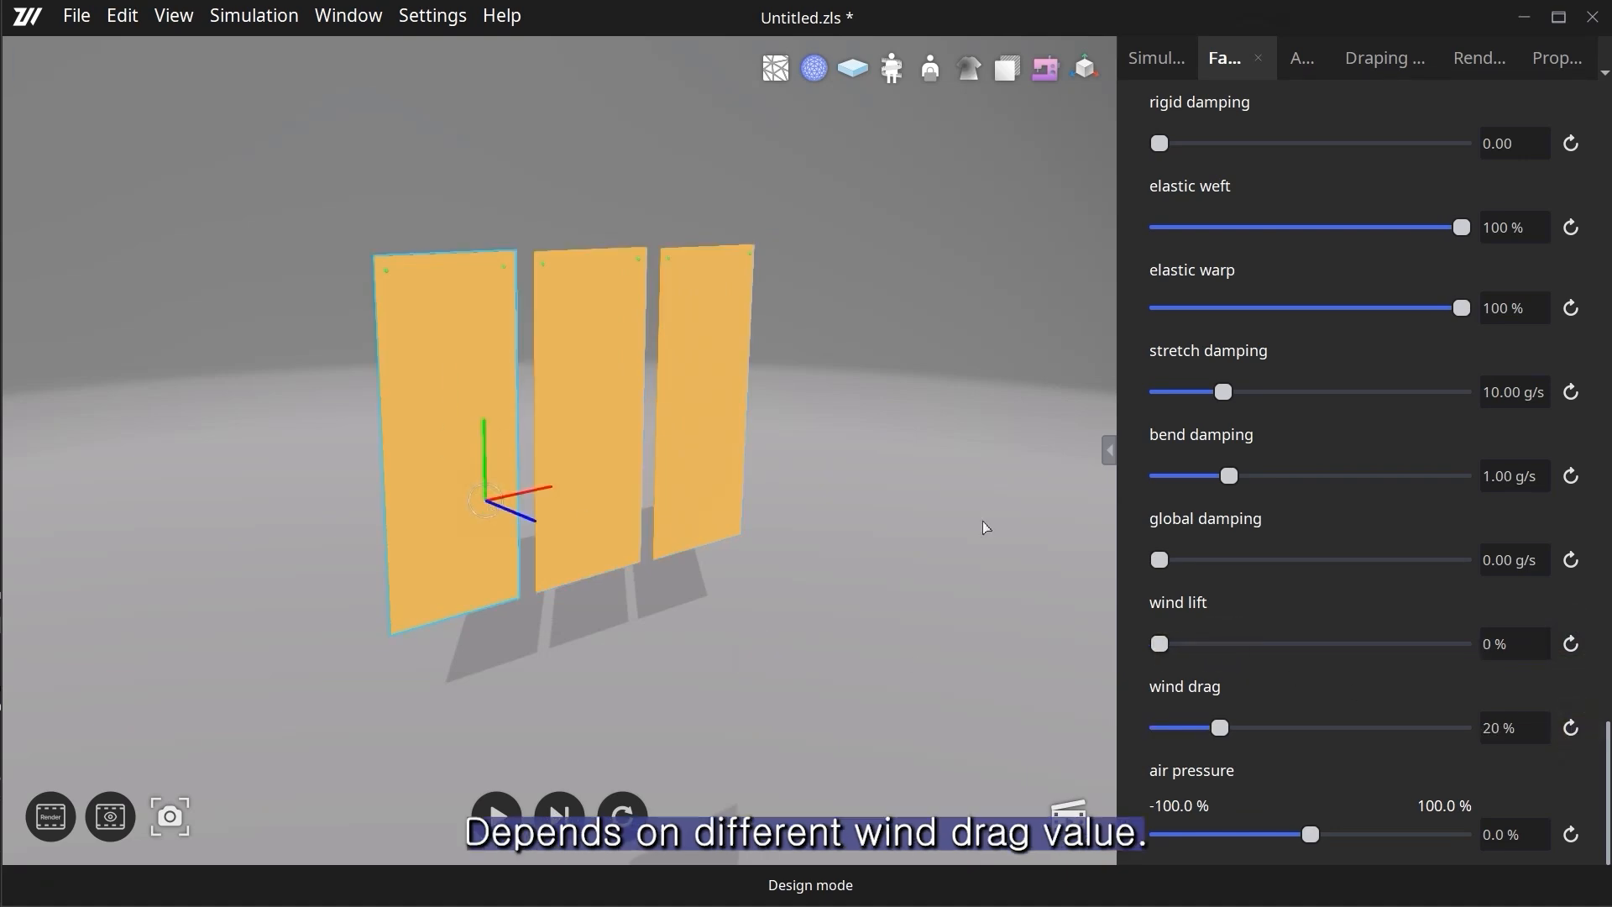
{"action": "left_click", "coordinate": [636, 482]}
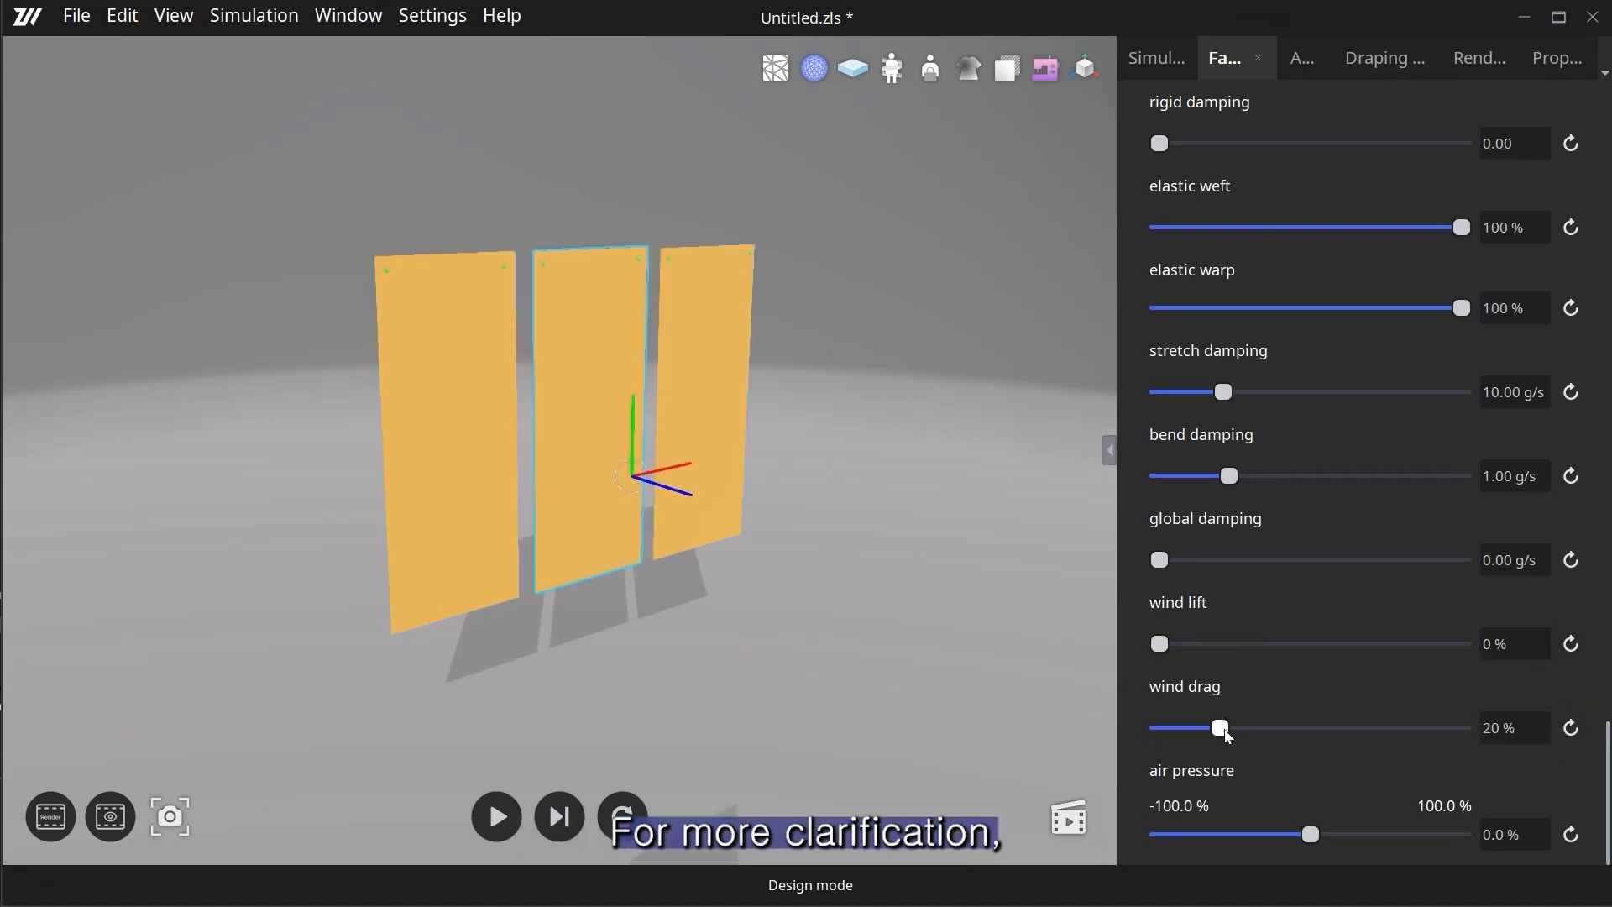
{"action": "left_click_drag", "start_coordinate": [1224, 729], "coordinate": [1240, 730]}
{"action": "left_click", "coordinate": [707, 410]}
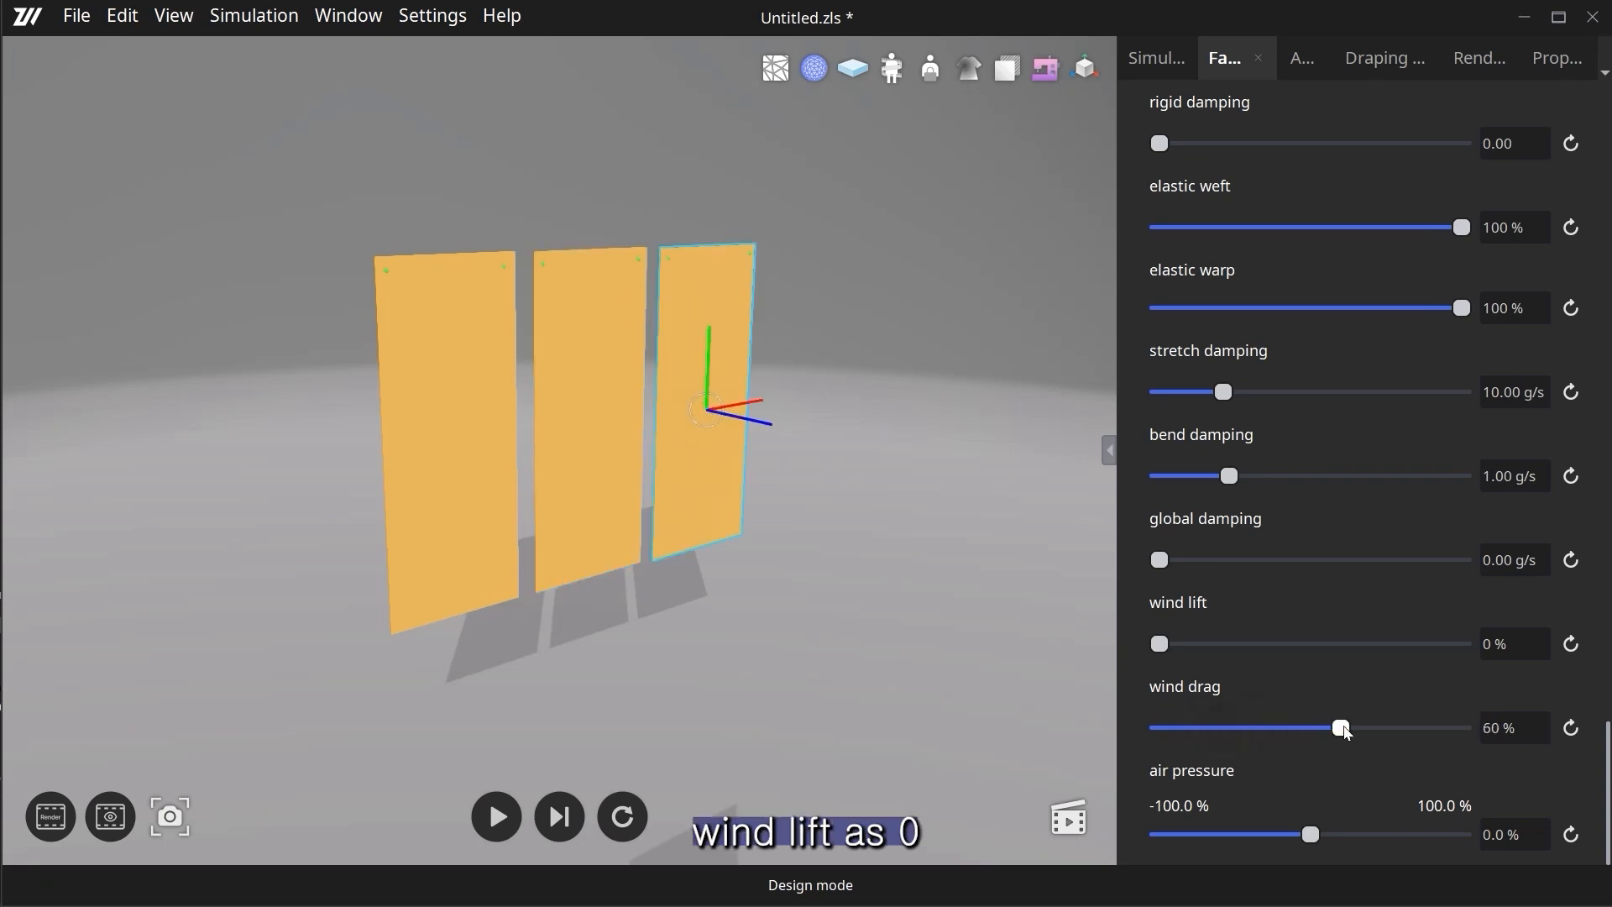
{"action": "left_click", "coordinate": [1344, 727]}
{"action": "left_click", "coordinate": [508, 822]}
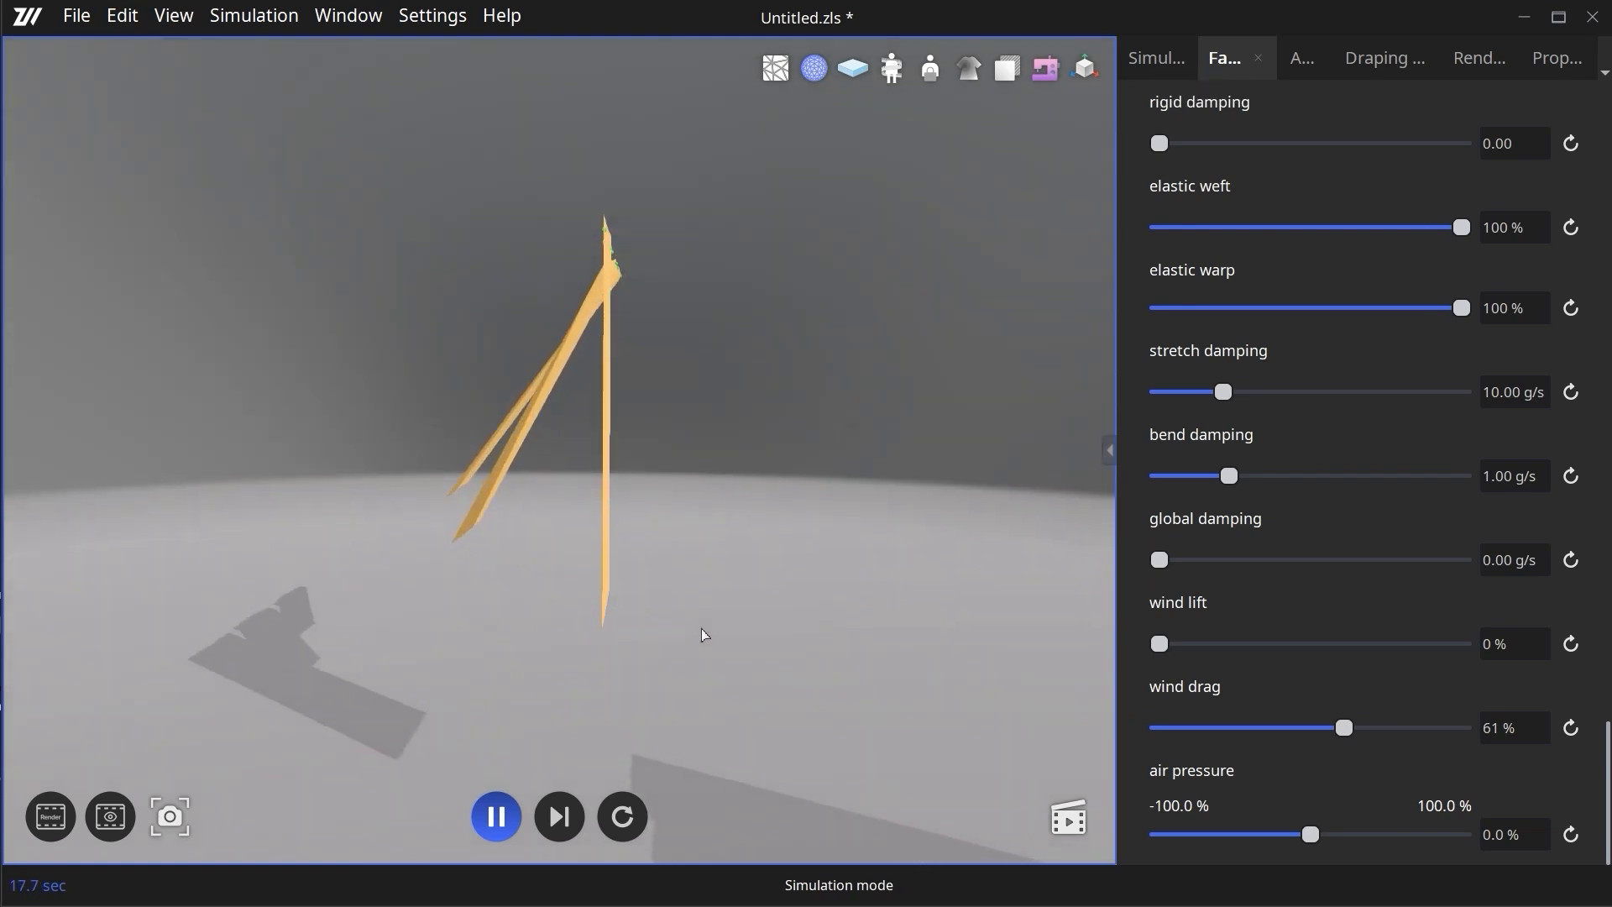
{"action": "right_click_drag", "start_coordinate": [721, 631], "coordinate": [402, 648]}
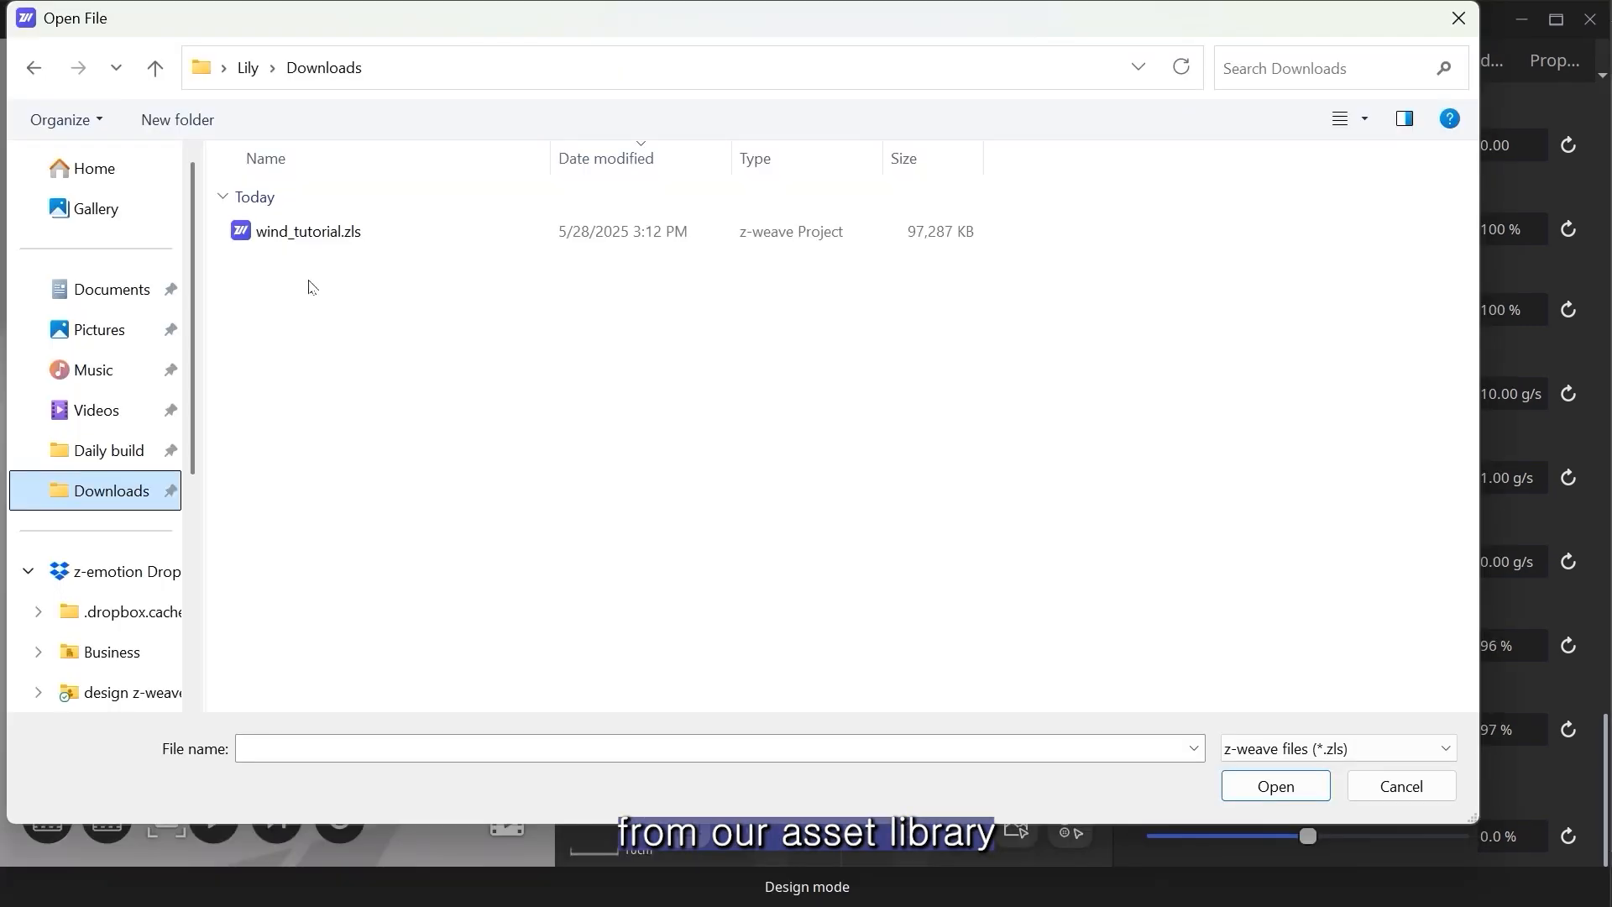
- Open the project wind_tutorial.zls from the Downloads folder and show only the 3D view of the dress
{"action": "left_click", "coordinate": [332, 231]}
{"action": "left_click", "coordinate": [1273, 785]}
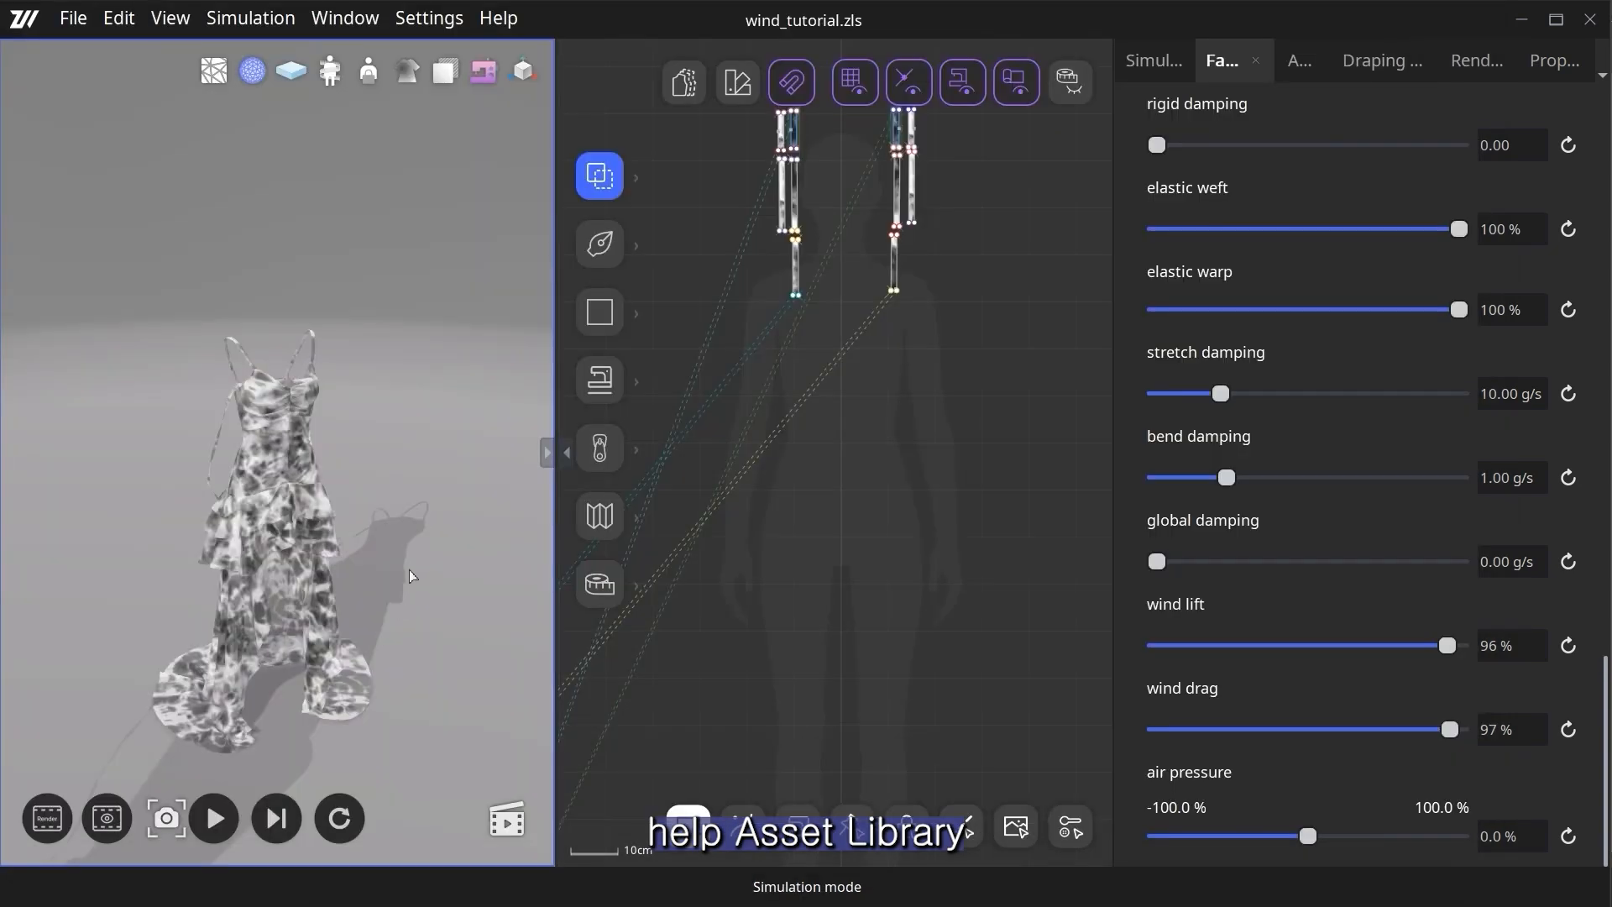
{"action": "left_click", "coordinate": [545, 454]}
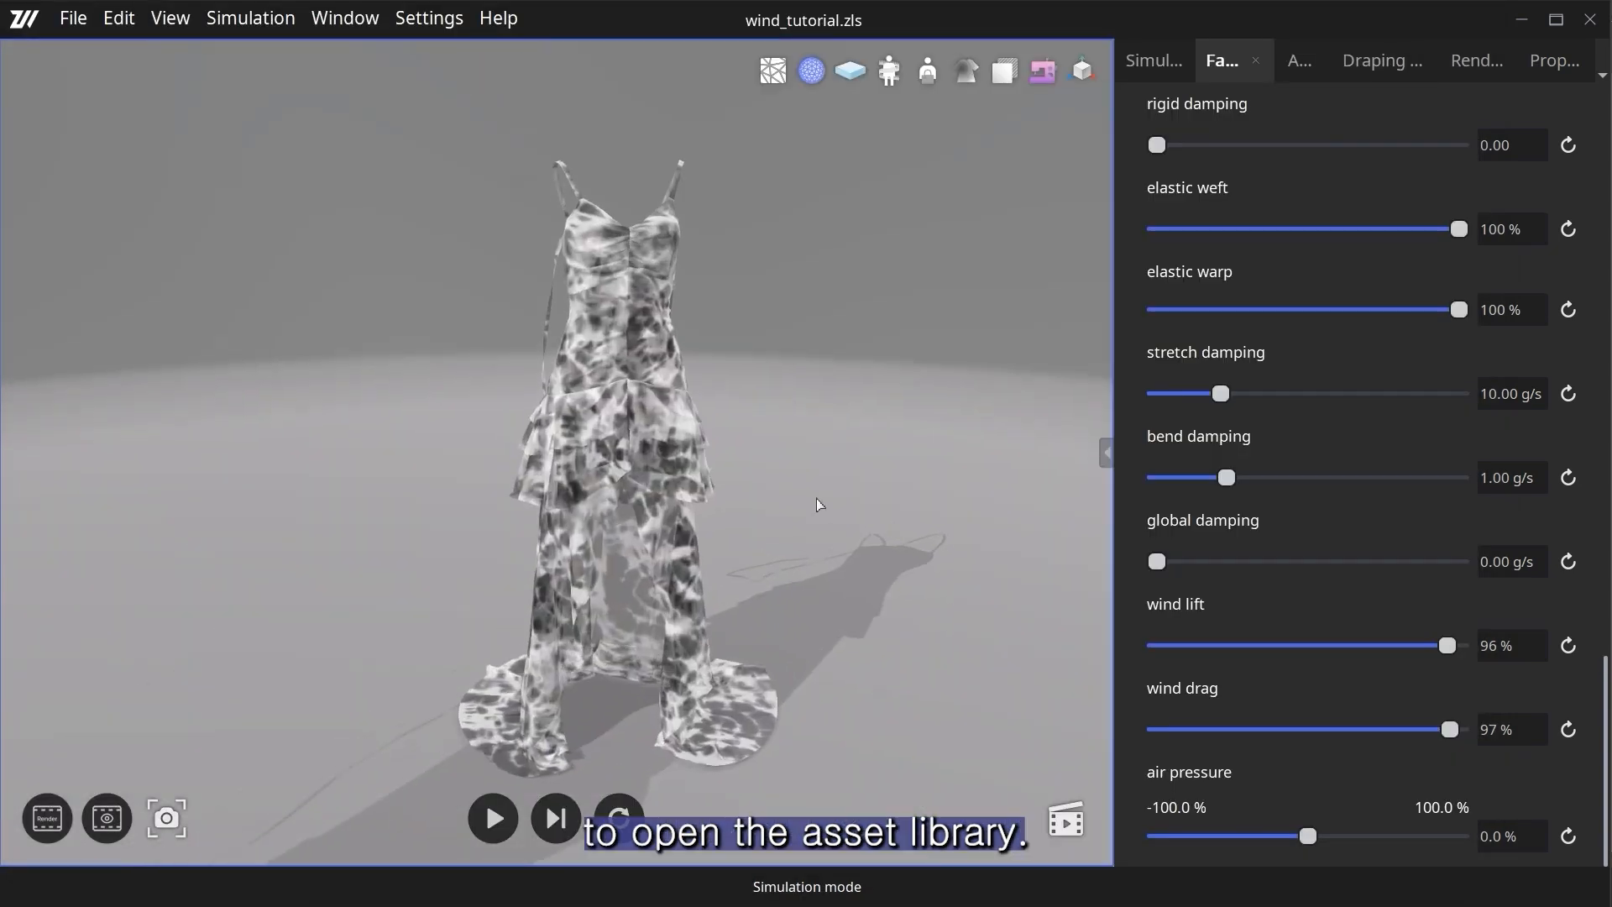
- Show the avatar in 3D, include it in the simulation, and simulate the dress without wind
{"action": "left_click", "coordinate": [1302, 62]}
{"action": "left_click", "coordinate": [1223, 493]}
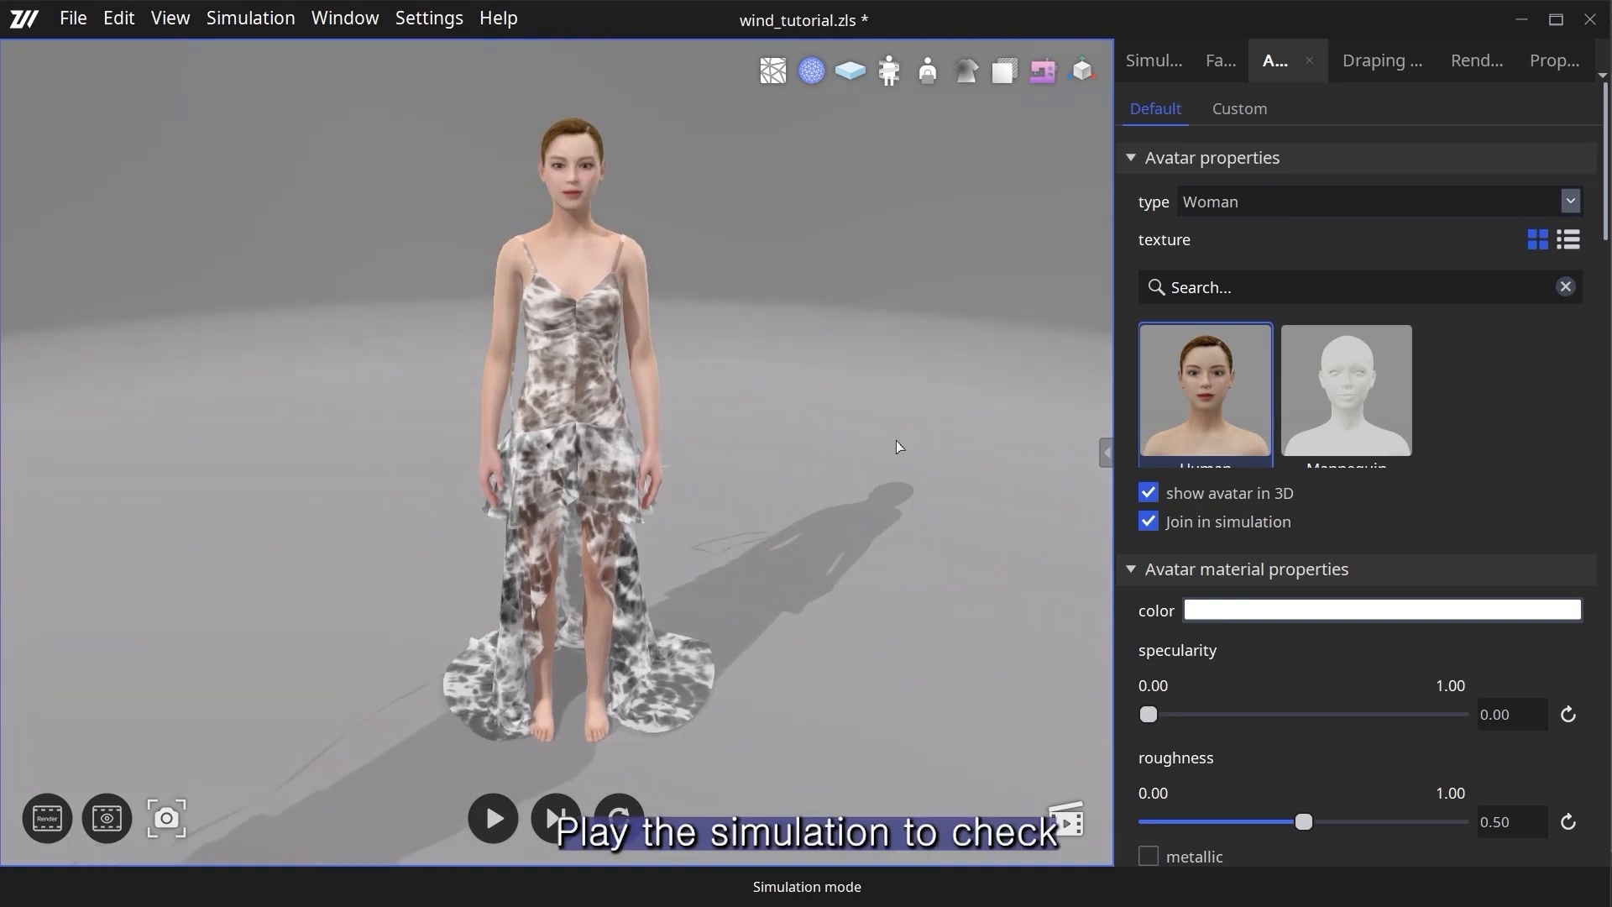
{"action": "left_click", "coordinate": [1150, 57]}
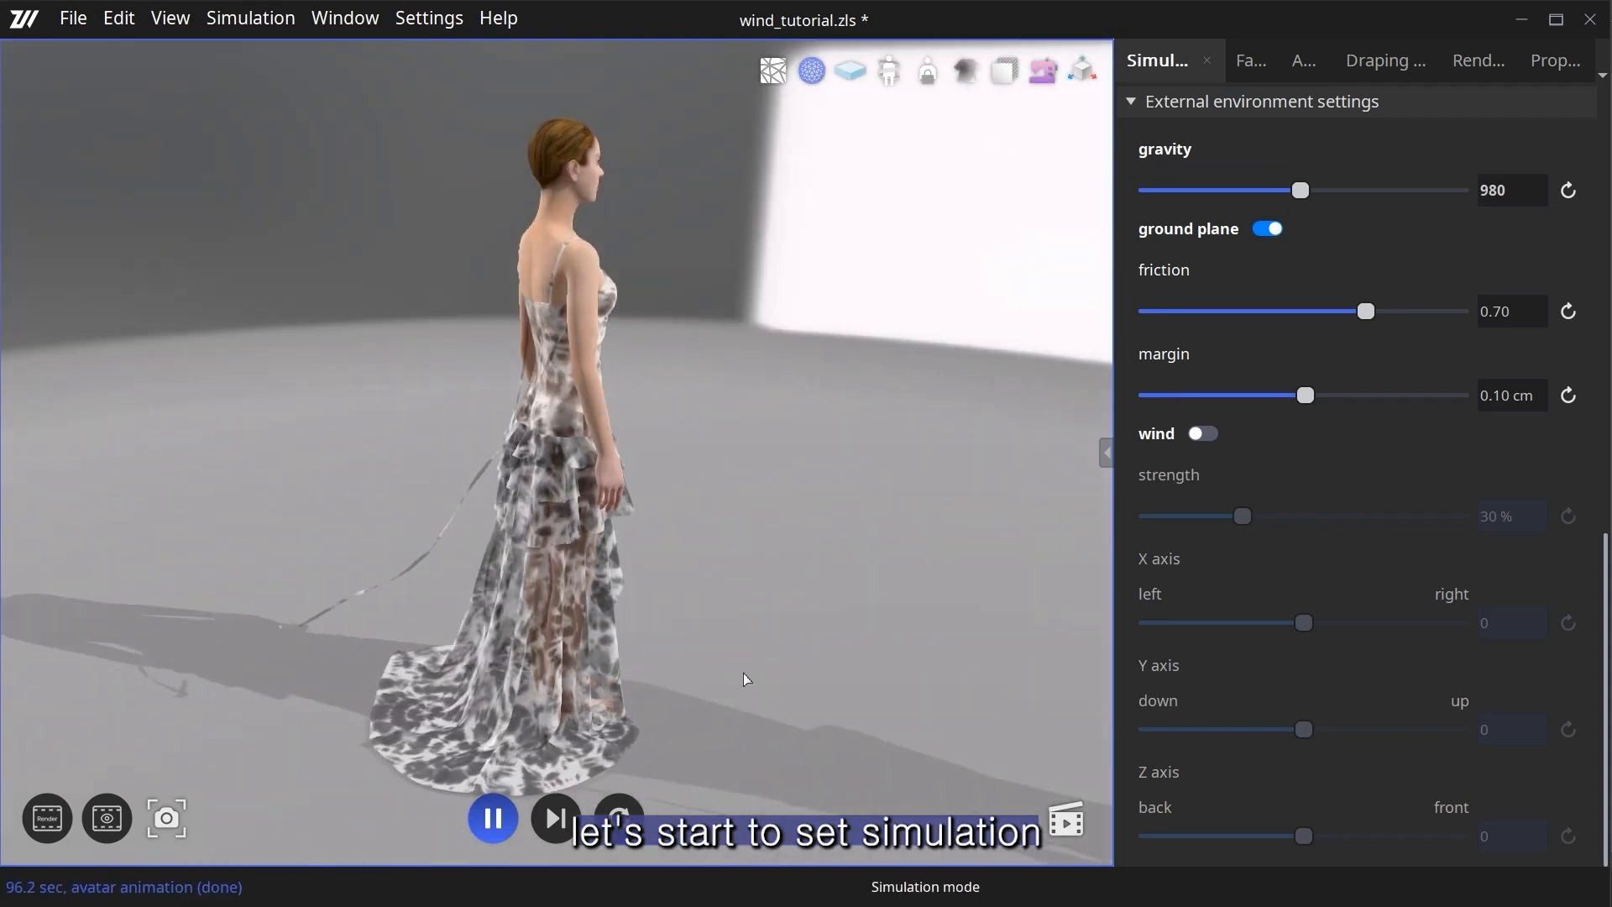
{"action": "middle_click_drag", "start_coordinate": [827, 638], "coordinate": [630, 665]}
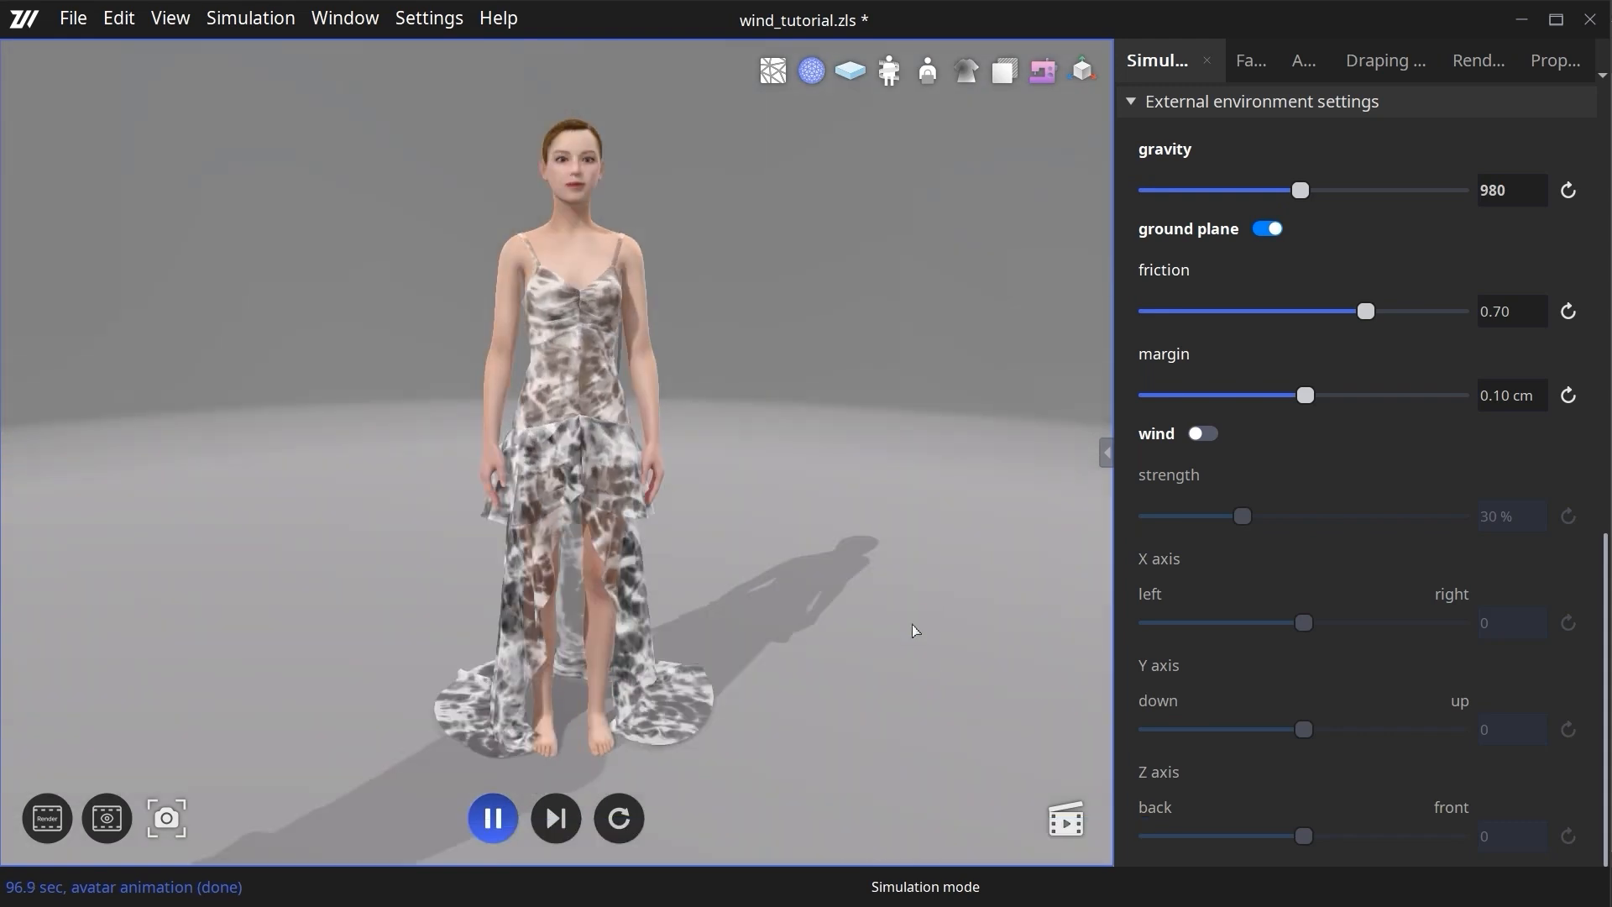
- Enable wind at 30% strength with the Z axis at -1 and watch the dress blow backward from the side
{"action": "left_click", "coordinate": [1203, 435]}
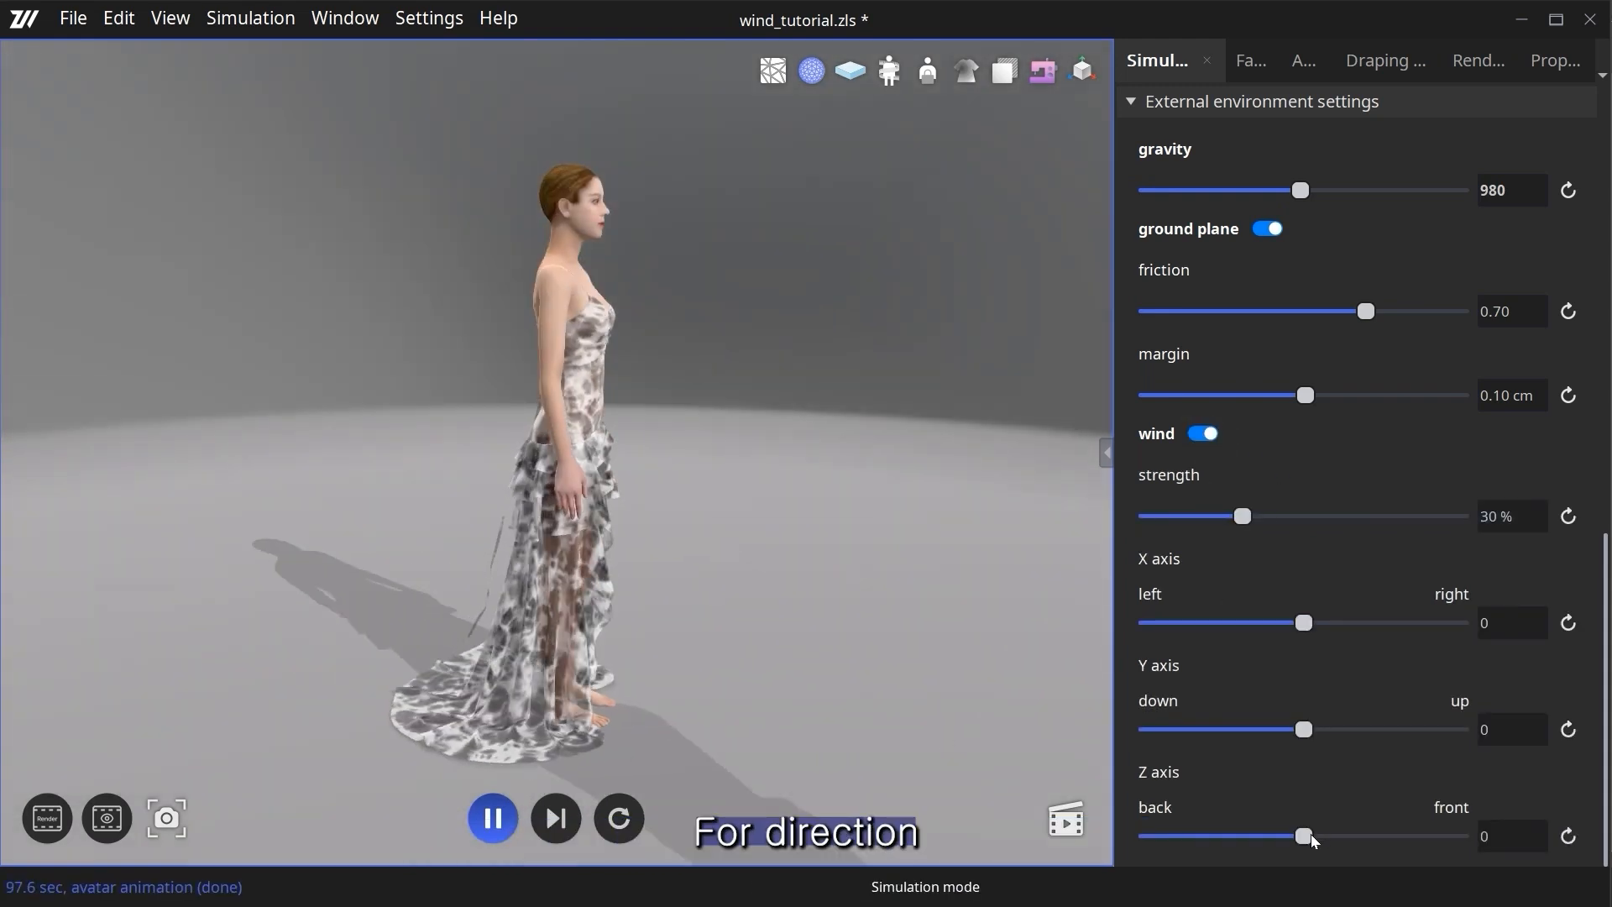
{"action": "left_click_drag", "start_coordinate": [1312, 837], "coordinate": [1288, 837]}
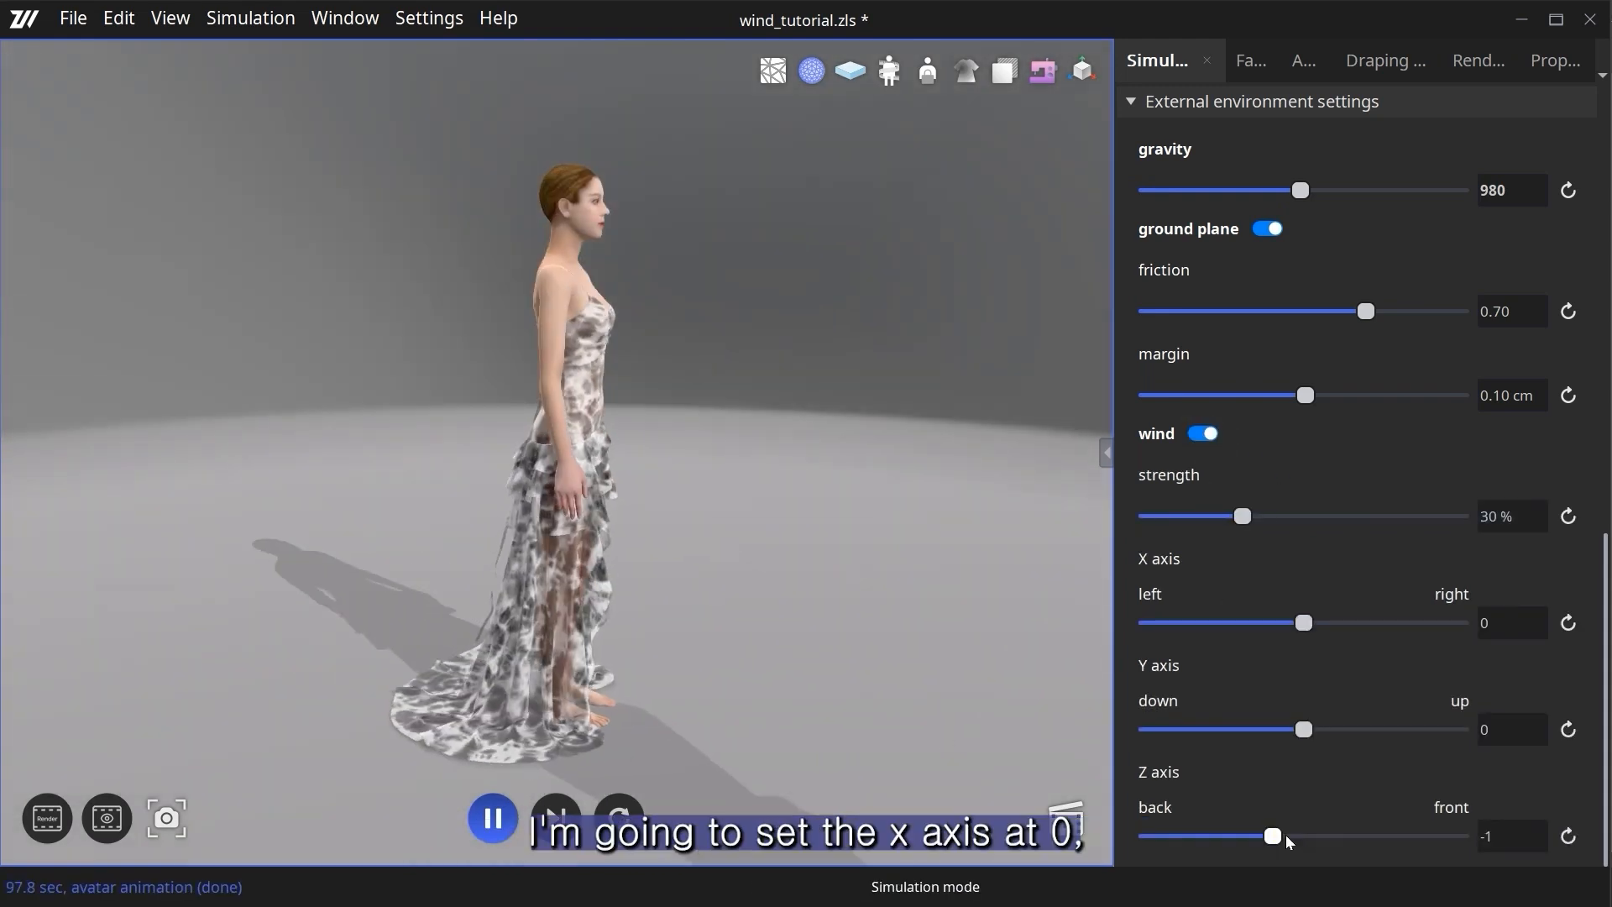
{"action": "middle_click_drag", "start_coordinate": [690, 669], "coordinate": [721, 598]}
{"action": "scroll", "coordinate": [722, 626], "scroll_direction": "up", "scroll_amount": 2}
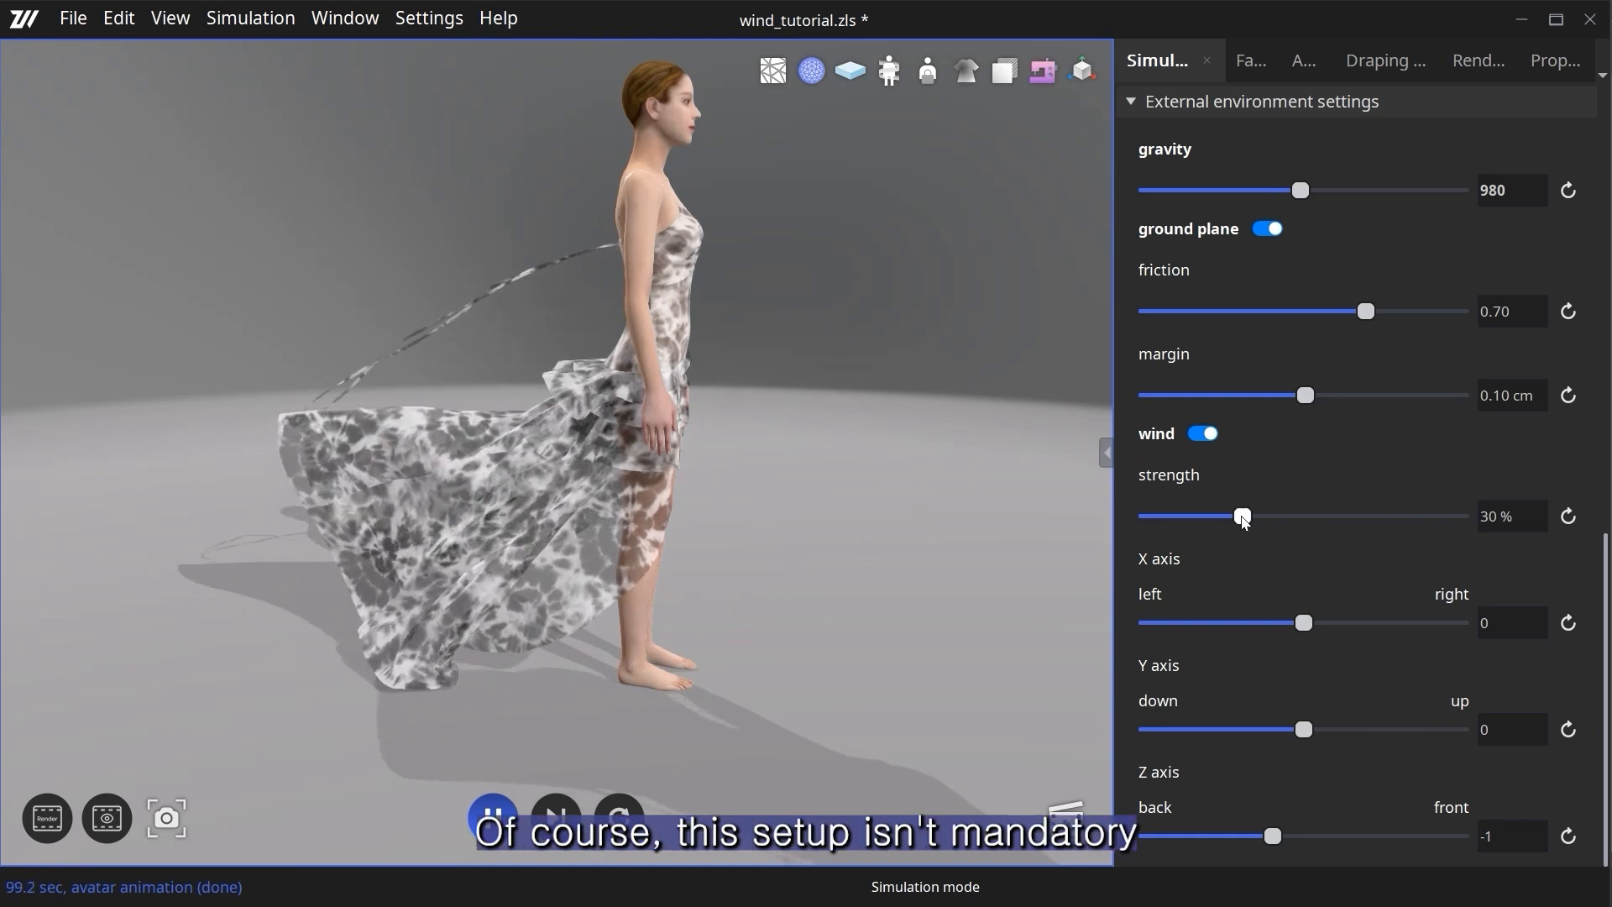
{"action": "right_click_drag", "start_coordinate": [928, 557], "coordinate": [680, 708]}
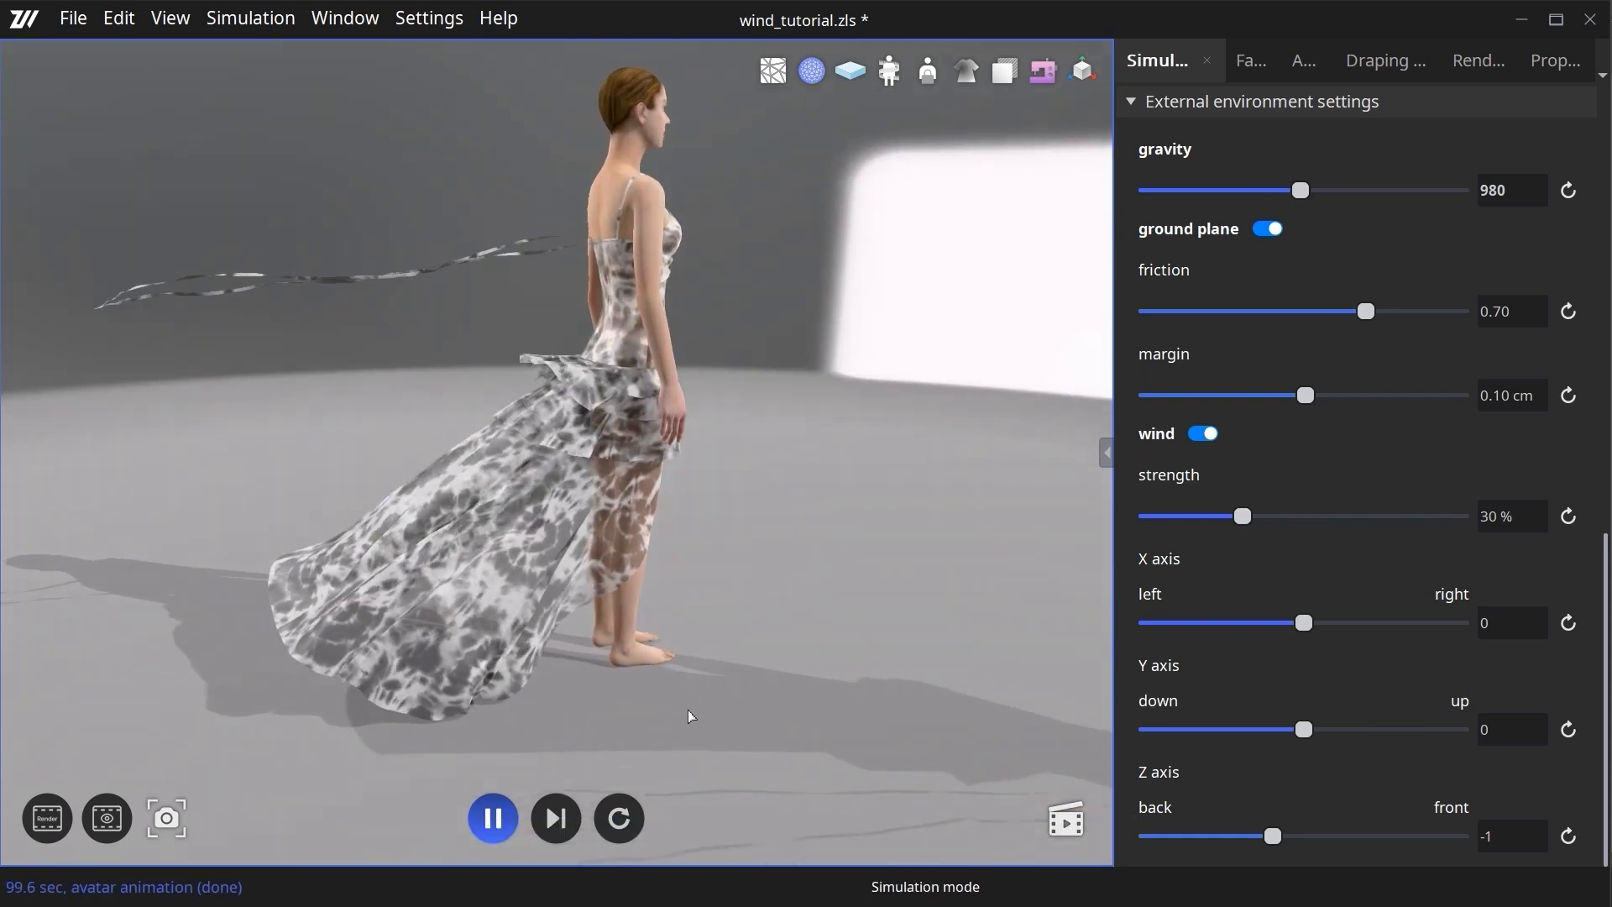
{"action": "right_click_drag", "start_coordinate": [842, 601], "coordinate": [812, 709]}
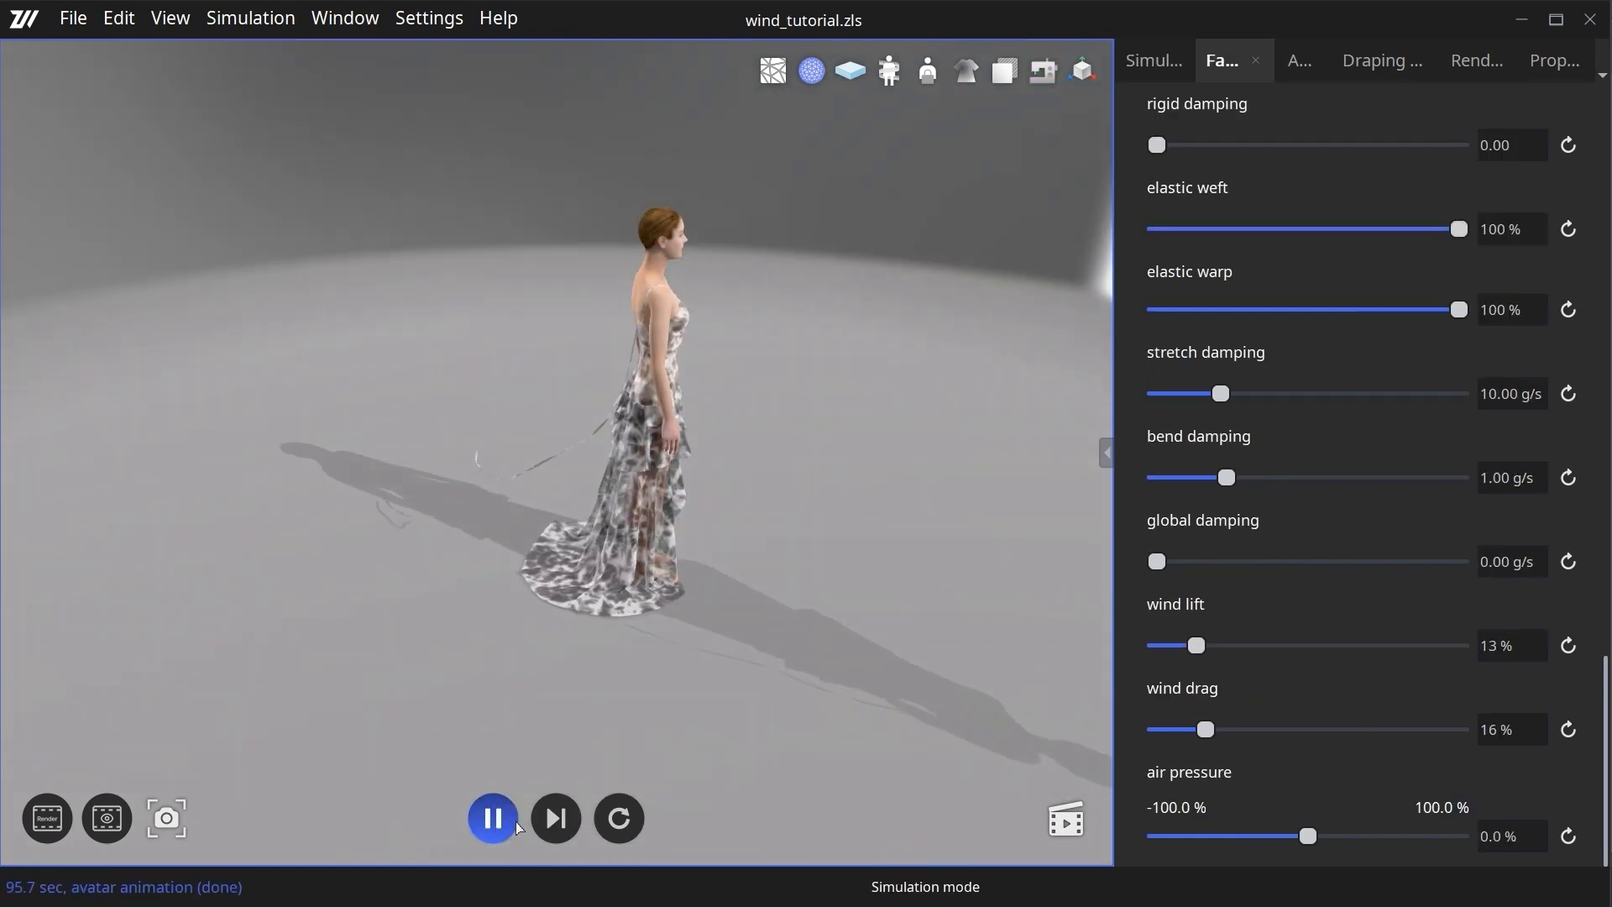
- Select the long narrow strap piece in the 2D patterns and set its wind lift to 16% and wind drag to 14%
{"action": "left_click", "coordinate": [1107, 457]}
{"action": "left_click", "coordinate": [794, 684]}
{"action": "scroll", "coordinate": [1175, 663], "scroll_direction": "down", "scroll_amount": 10}
{"action": "left_click_drag", "start_coordinate": [1207, 663], "coordinate": [1201, 658]}
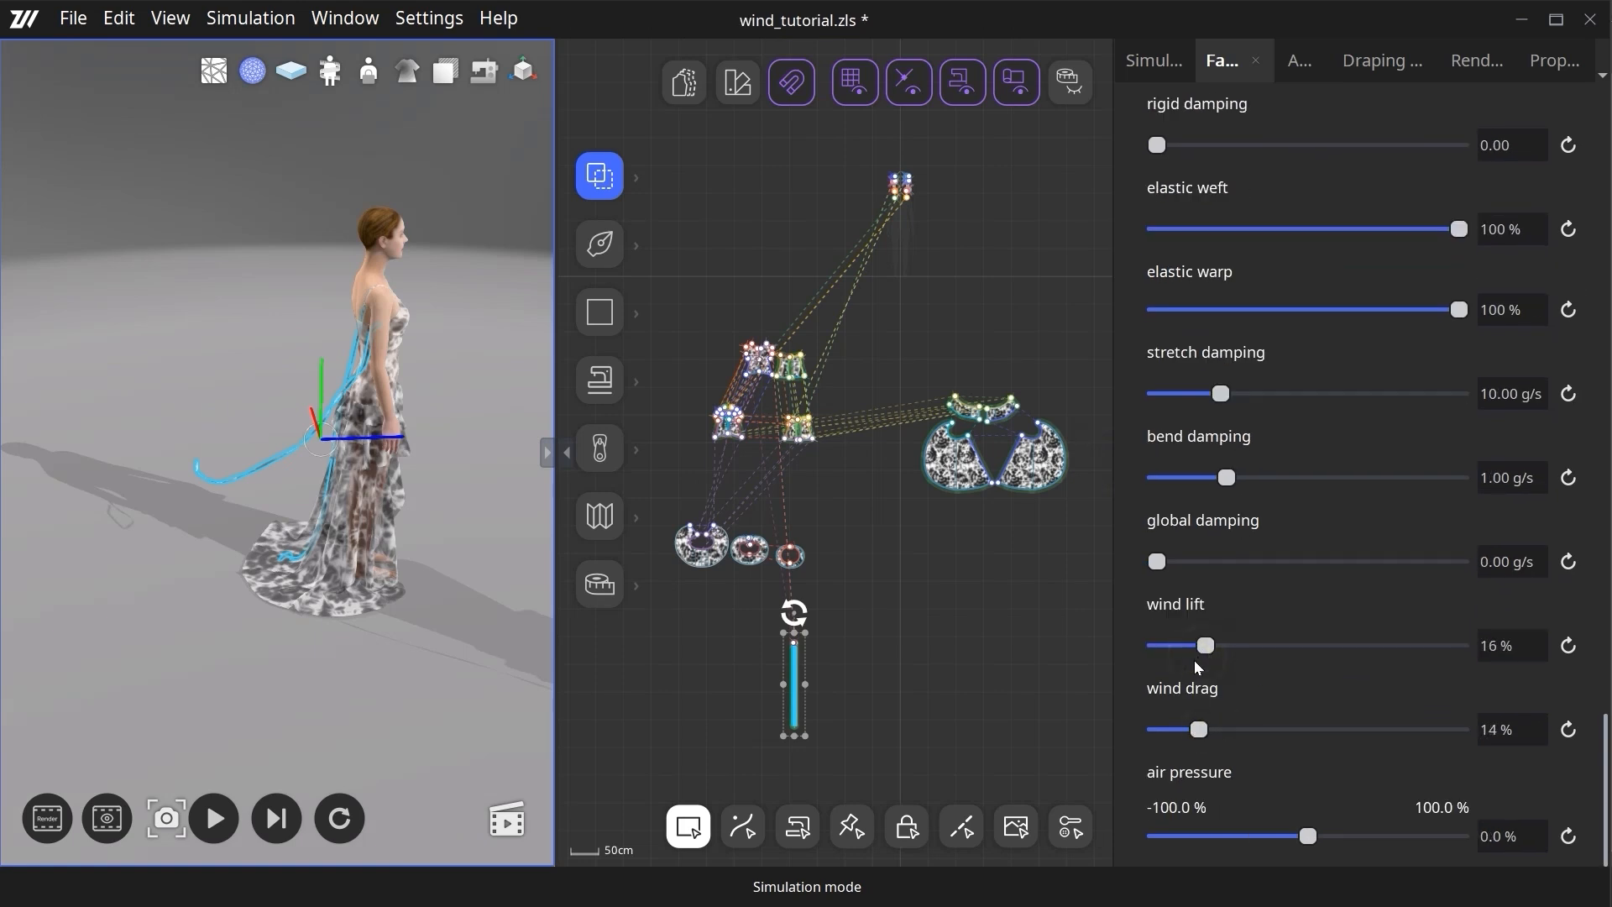
- Enable wind at 34% strength with the Y and Z axes at -1, and simulate the dress in the enlarged 3D view
{"action": "left_click", "coordinate": [1206, 433]}
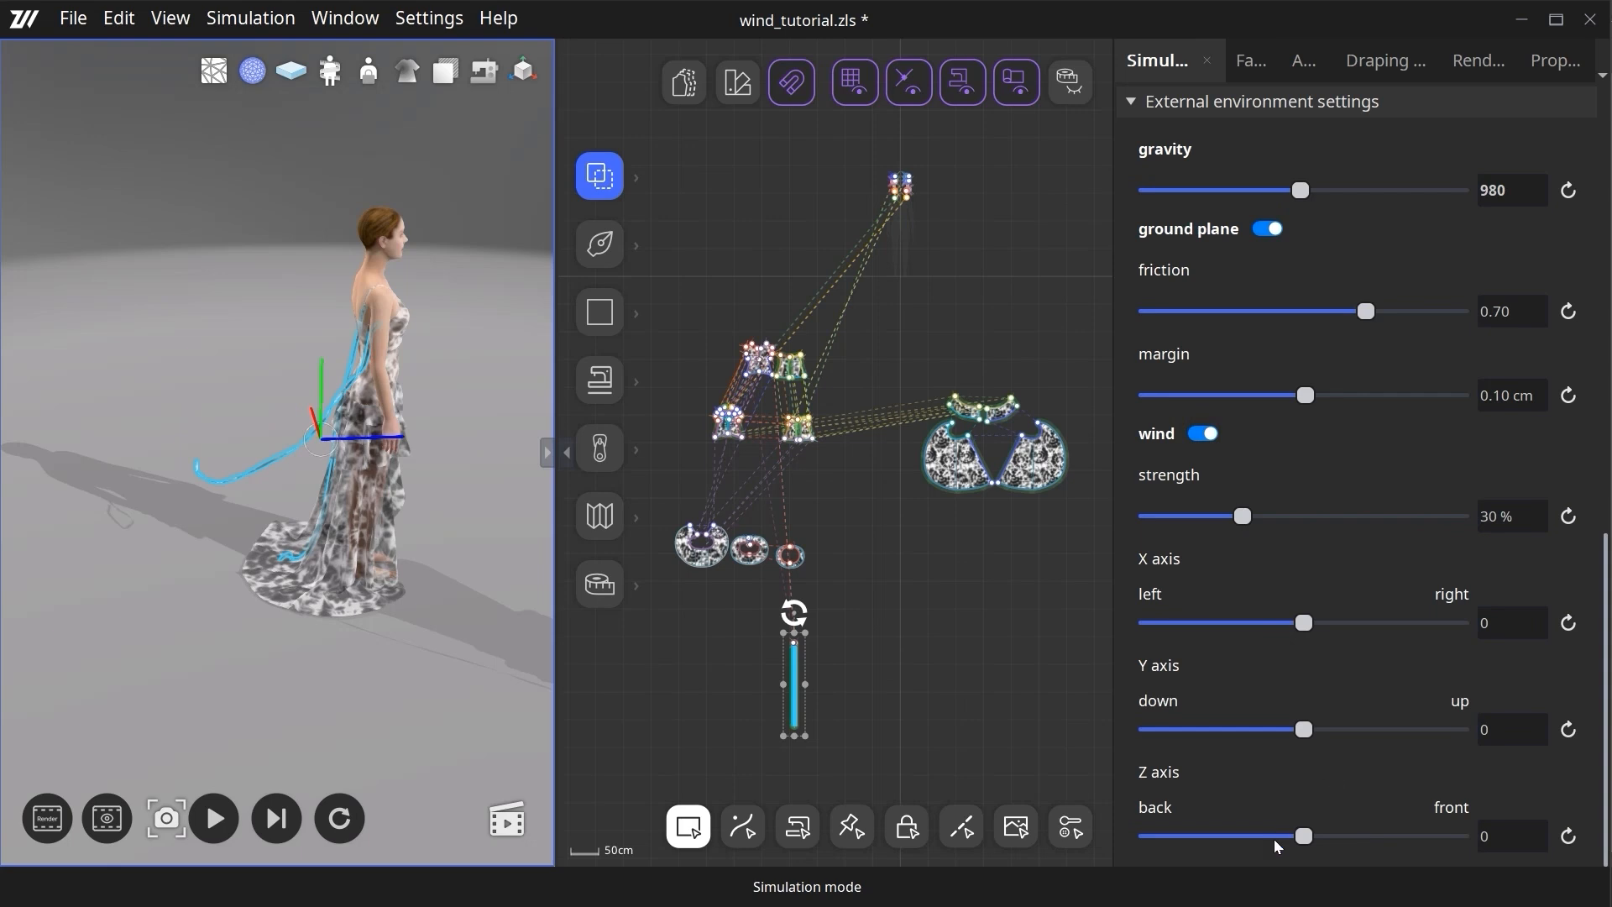
{"action": "left_click", "coordinate": [191, 820]}
{"action": "left_click_drag", "start_coordinate": [1242, 515], "coordinate": [1255, 515]}
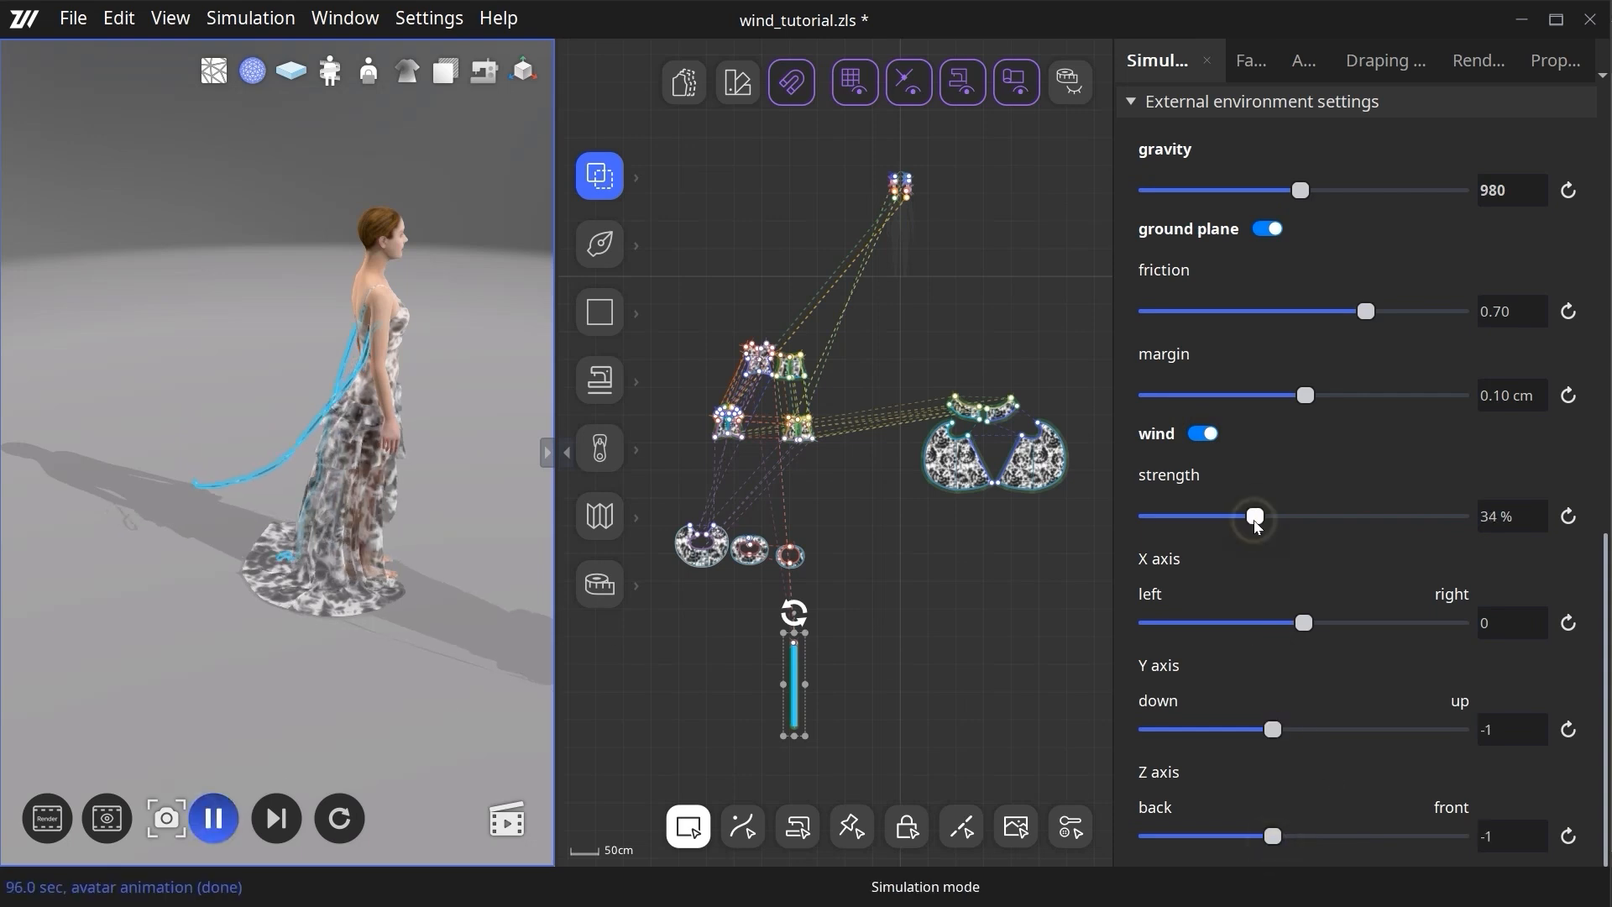
{"action": "left_click", "coordinate": [547, 454]}
{"action": "right_click_drag", "start_coordinate": [789, 591], "coordinate": [826, 565]}
{"action": "scroll", "coordinate": [833, 502], "scroll_direction": "up", "scroll_amount": 4}
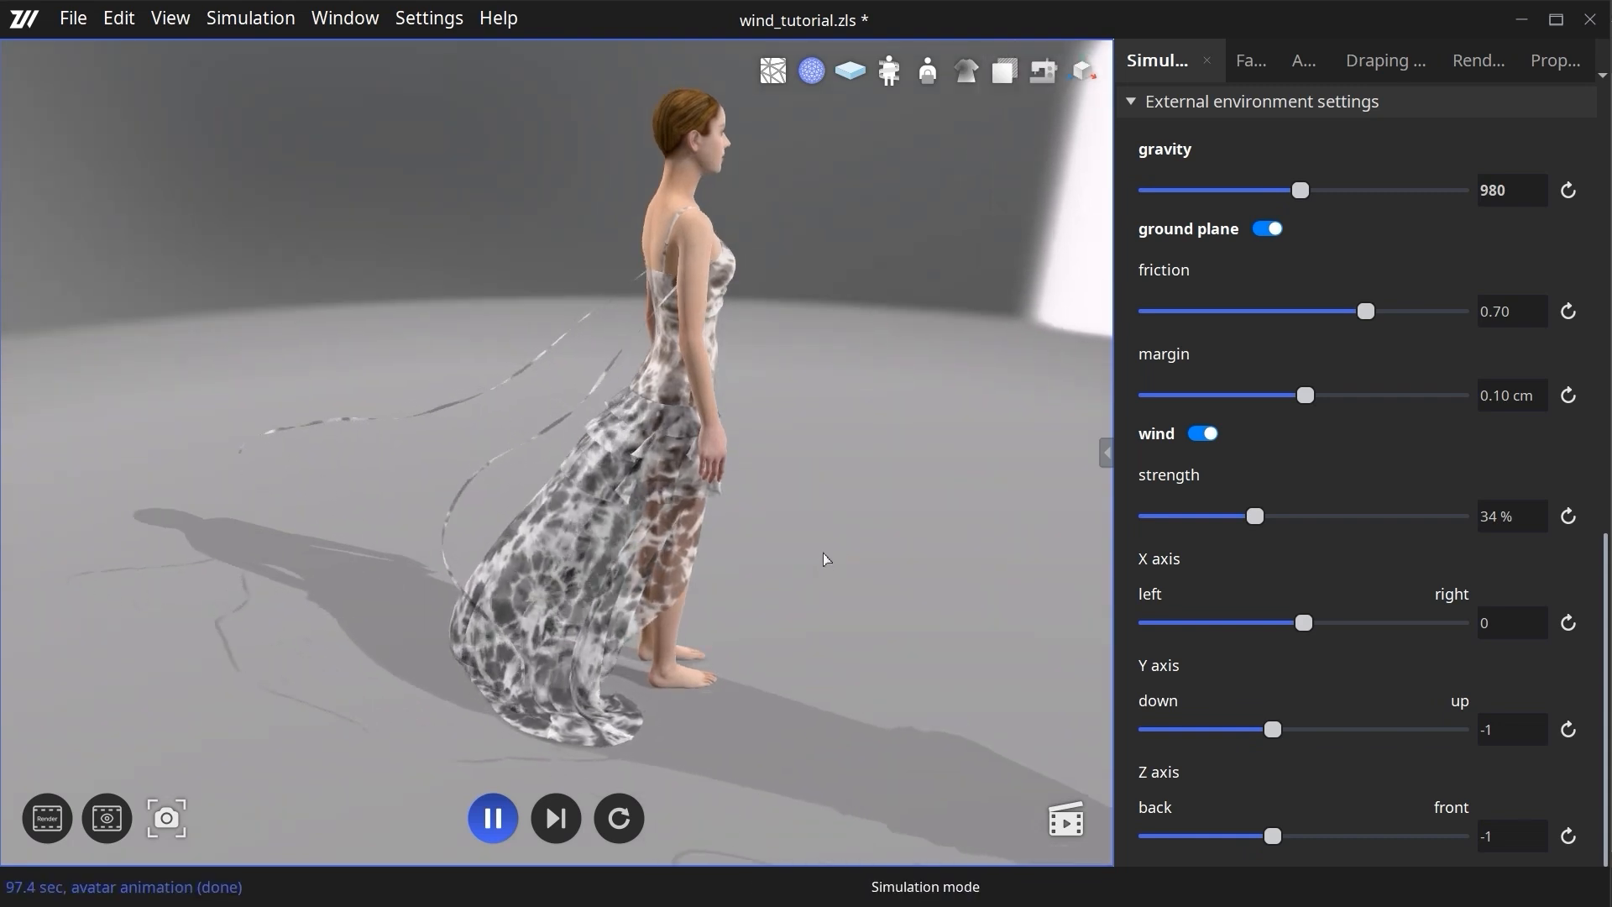
- Set the wind lift to 14% and the wind drag to 18% for the long narrow strap piece while the simulation runs
{"action": "right_click_drag", "start_coordinate": [709, 676], "coordinate": [772, 660]}
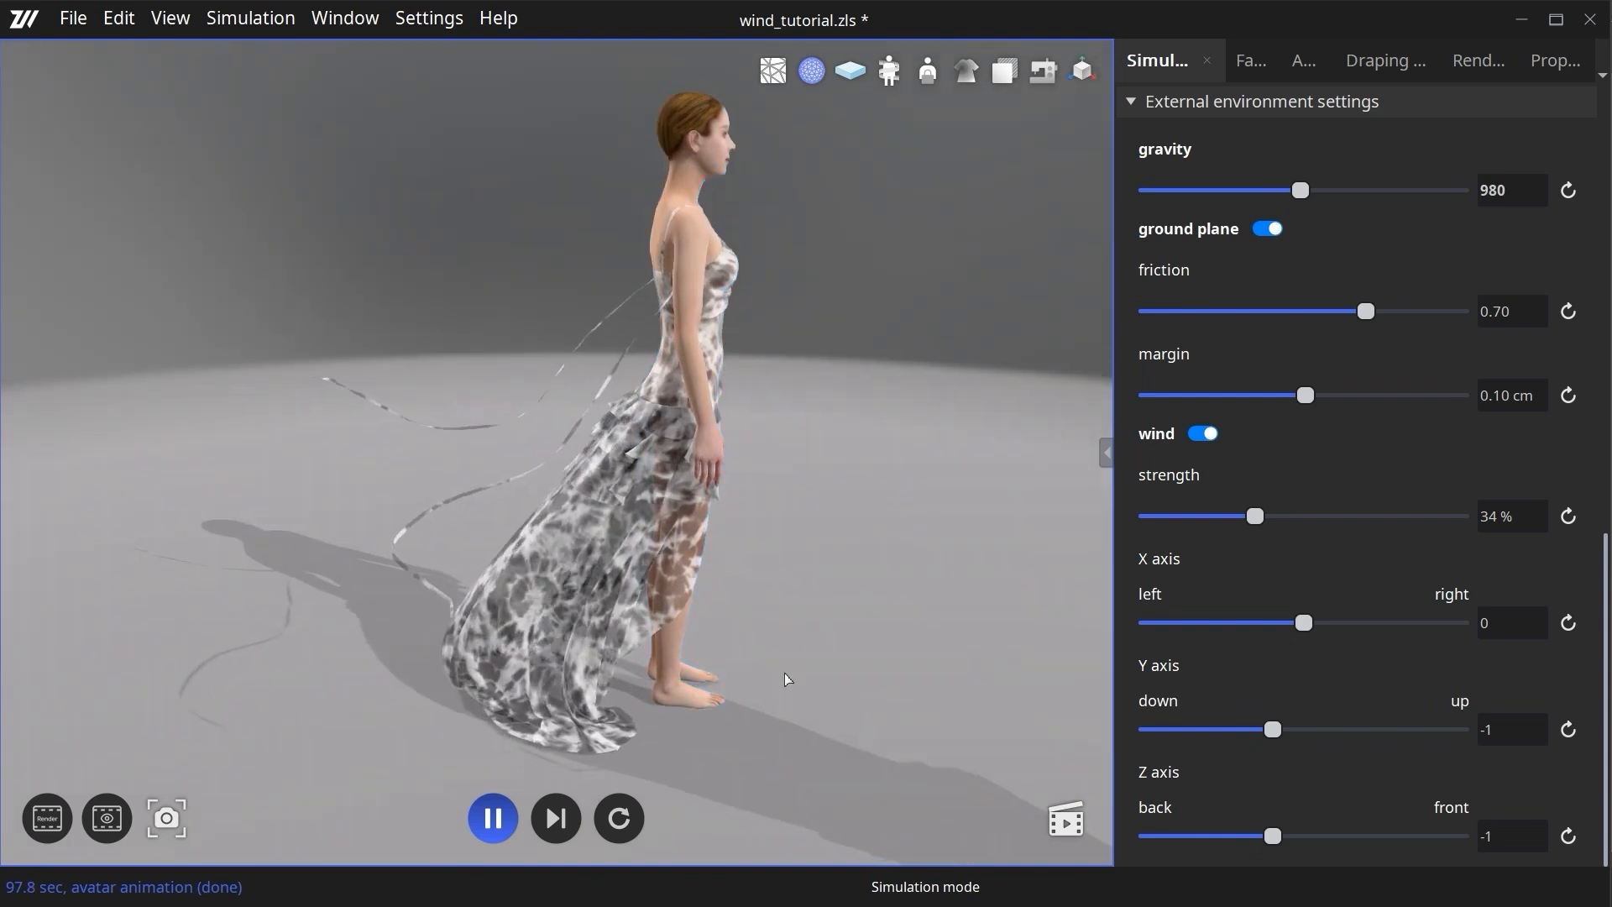
{"action": "scroll", "coordinate": [802, 522], "scroll_direction": "up", "scroll_amount": 3}
{"action": "middle_click_drag", "start_coordinate": [842, 560], "coordinate": [864, 492]}
{"action": "right_click_drag", "start_coordinate": [907, 500], "coordinate": [906, 540]}
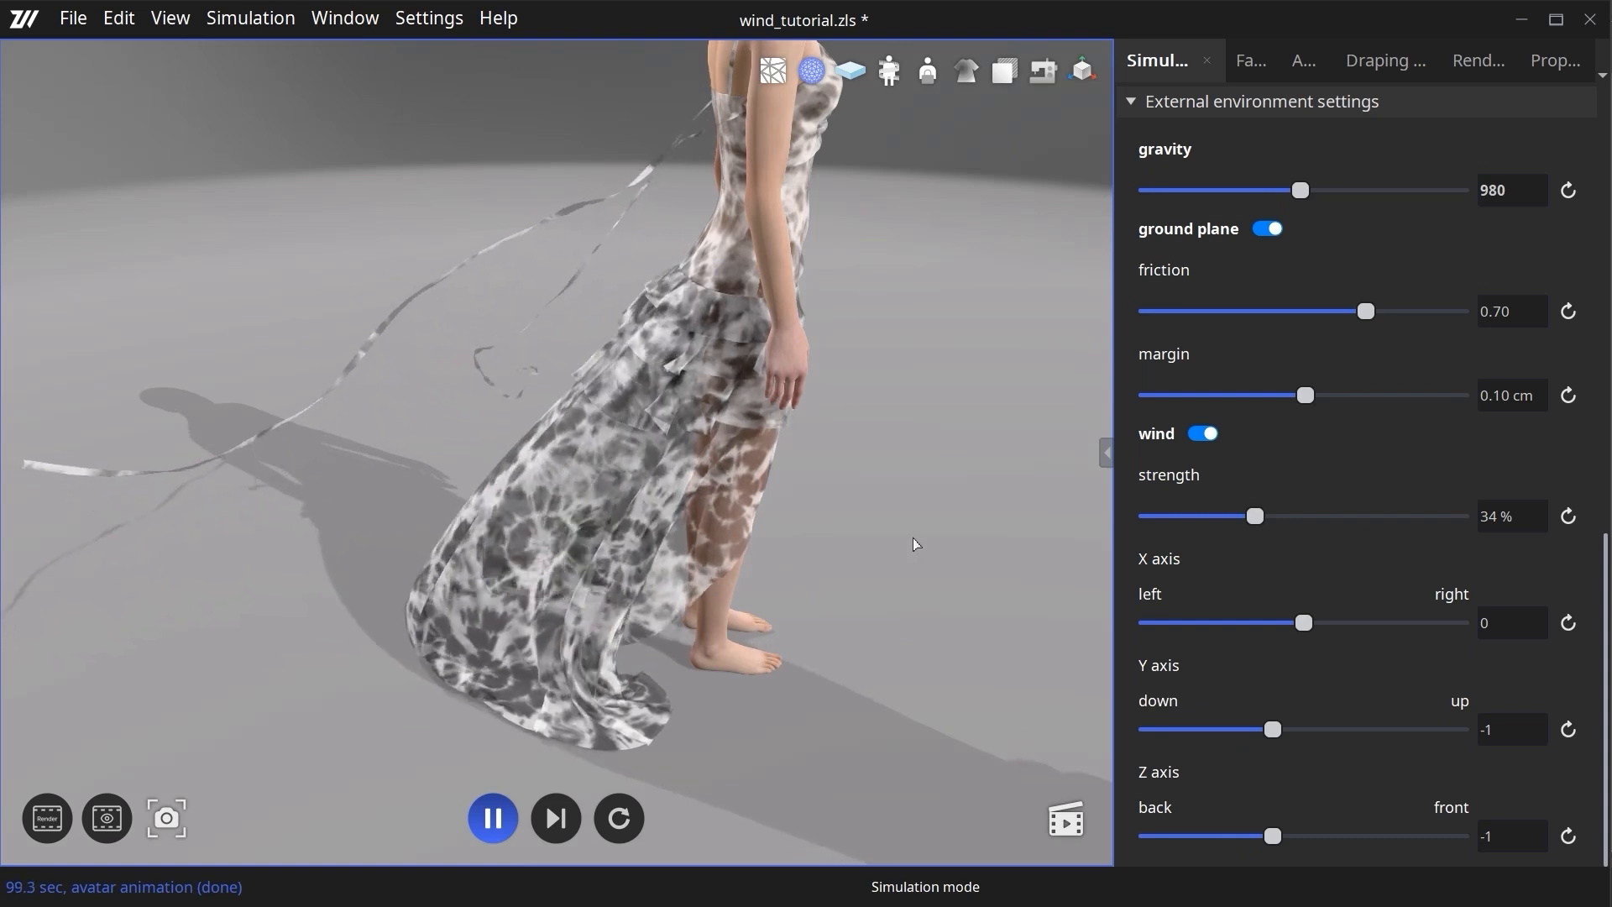
{"action": "right_click_drag", "start_coordinate": [927, 475], "coordinate": [830, 699]}
{"action": "left_click", "coordinate": [1103, 456]}
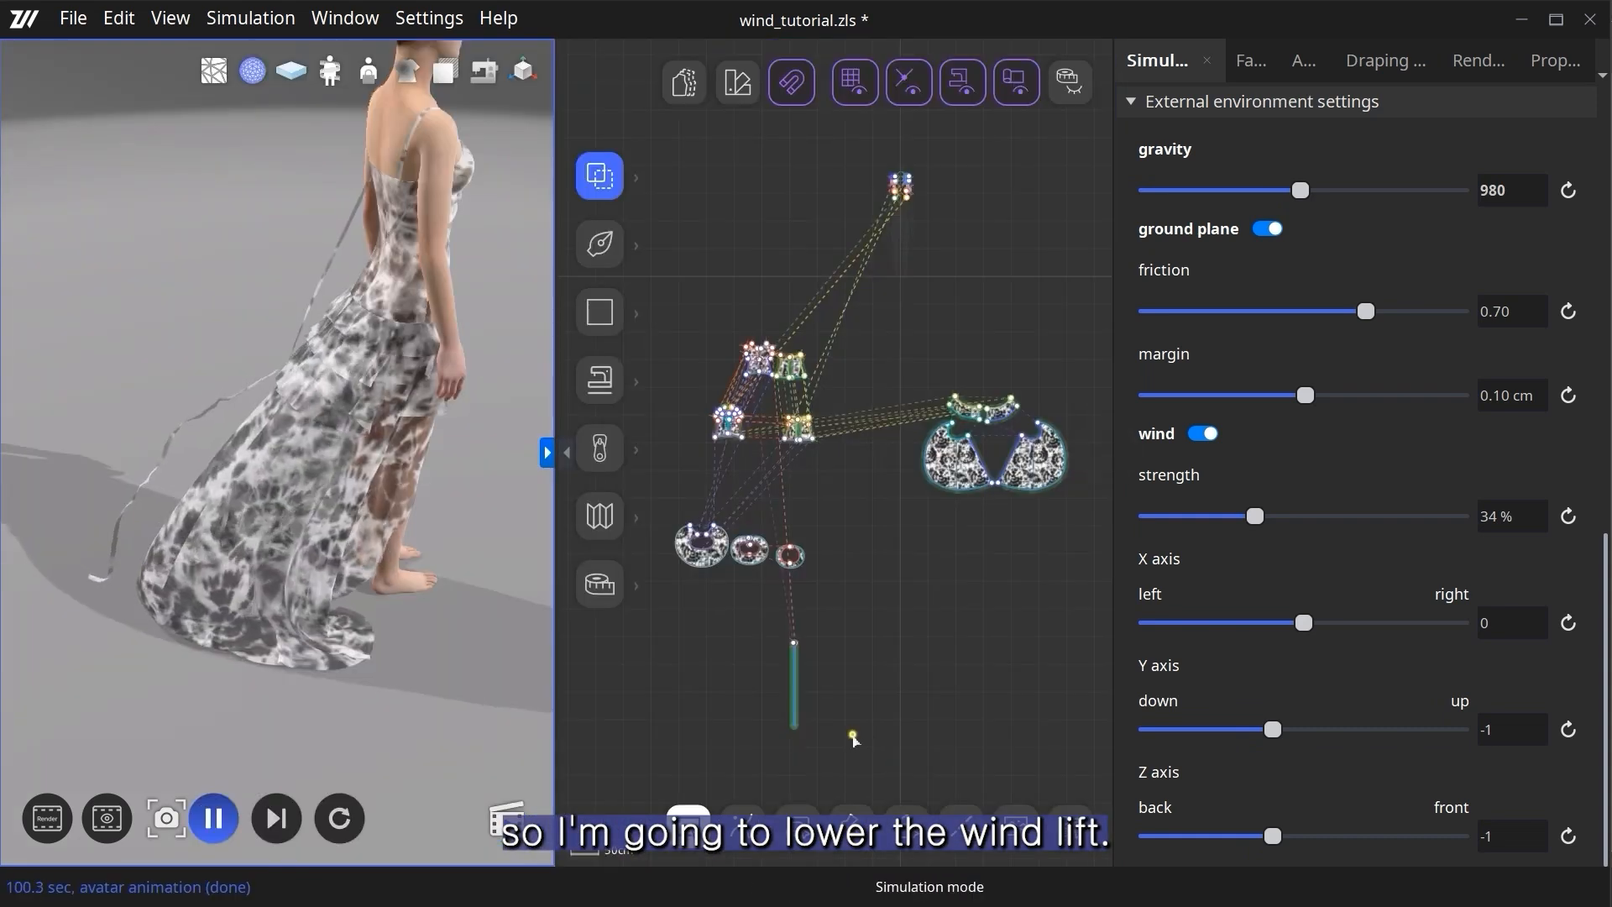
{"action": "left_click", "coordinate": [552, 456]}
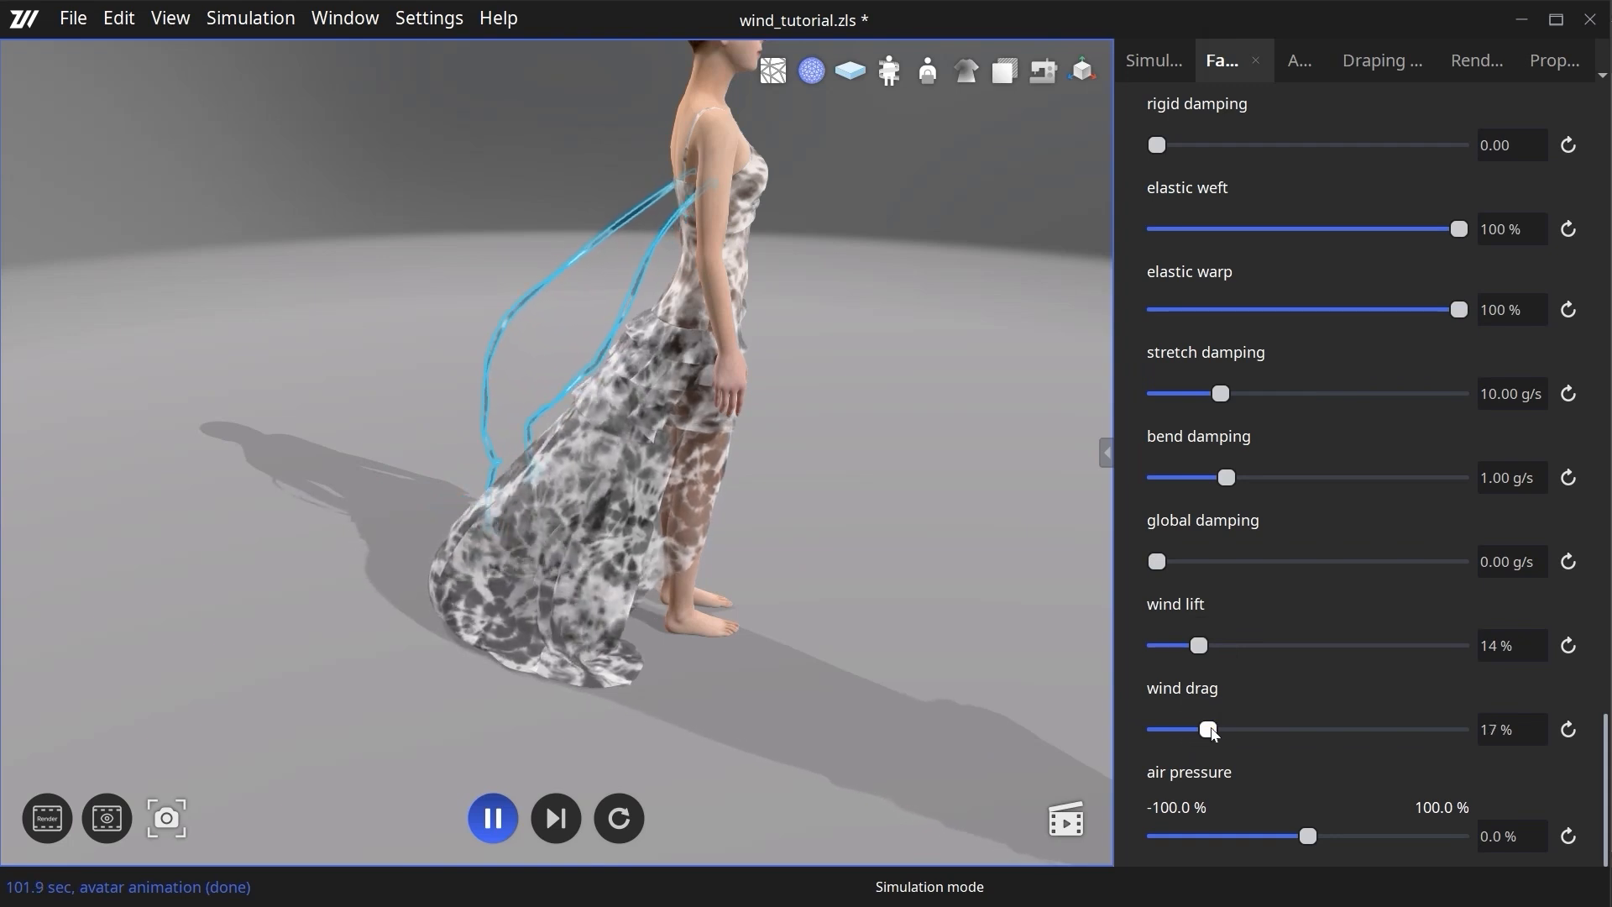
{"action": "left_click_drag", "start_coordinate": [1213, 734], "coordinate": [1217, 735]}
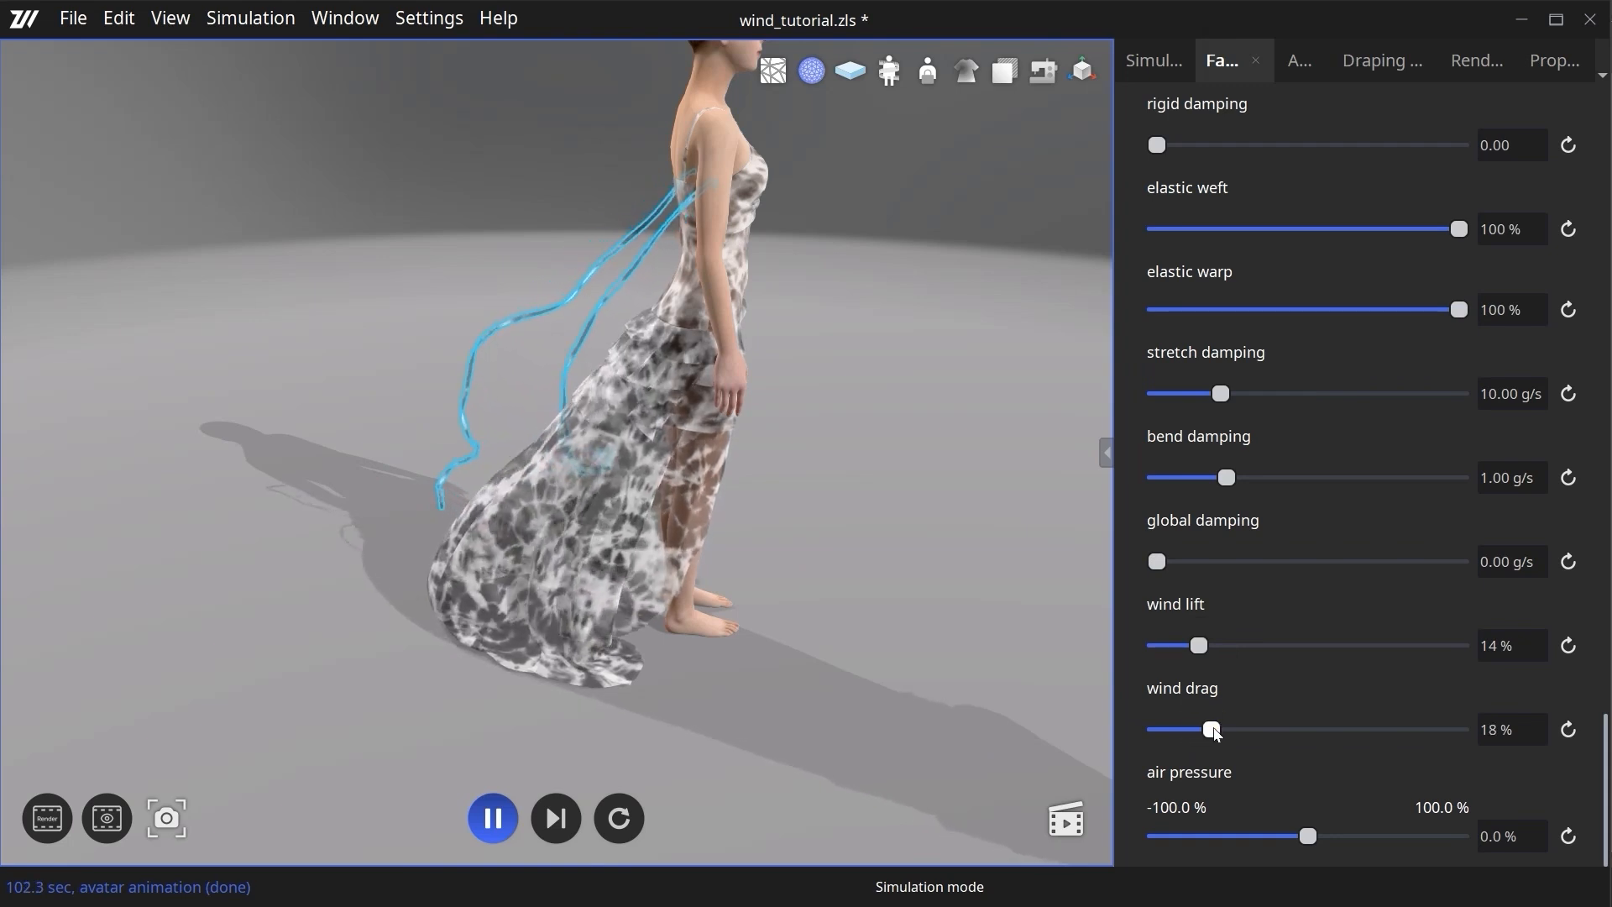
- Select the dress's long lower skirt piece in 3D and set its wind lift to 22% and wind drag to 26%
{"action": "right_click_drag", "start_coordinate": [890, 718], "coordinate": [1099, 701]}
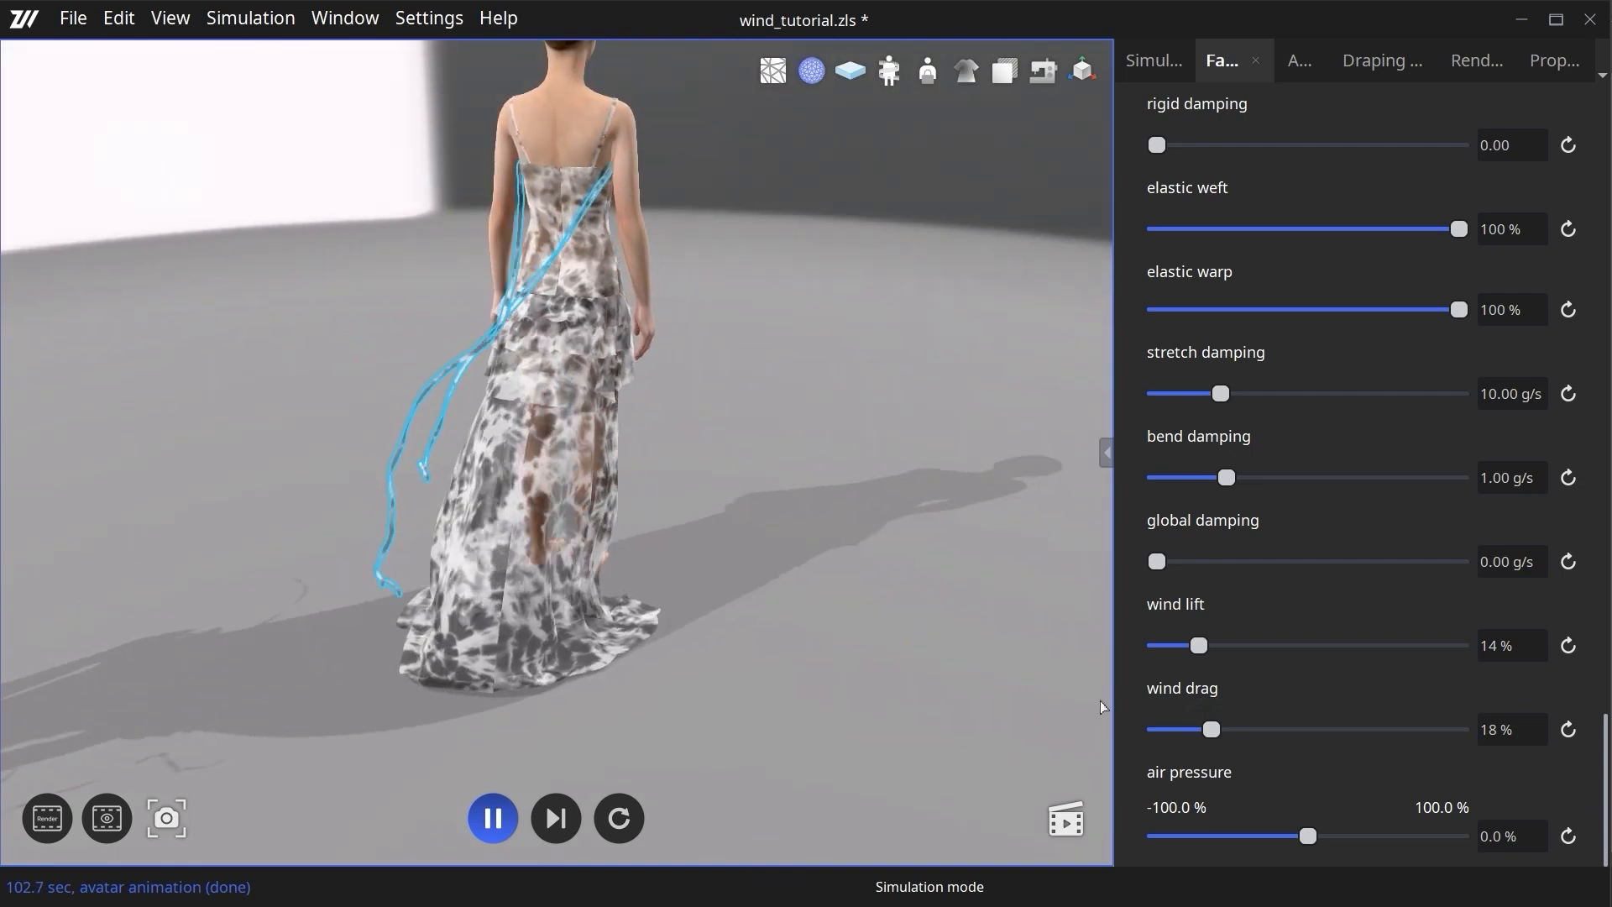
{"action": "right_click_drag", "start_coordinate": [912, 506], "coordinate": [660, 614]}
{"action": "scroll", "coordinate": [768, 725], "scroll_direction": "up", "scroll_amount": 2}
{"action": "left_click", "coordinate": [663, 621]}
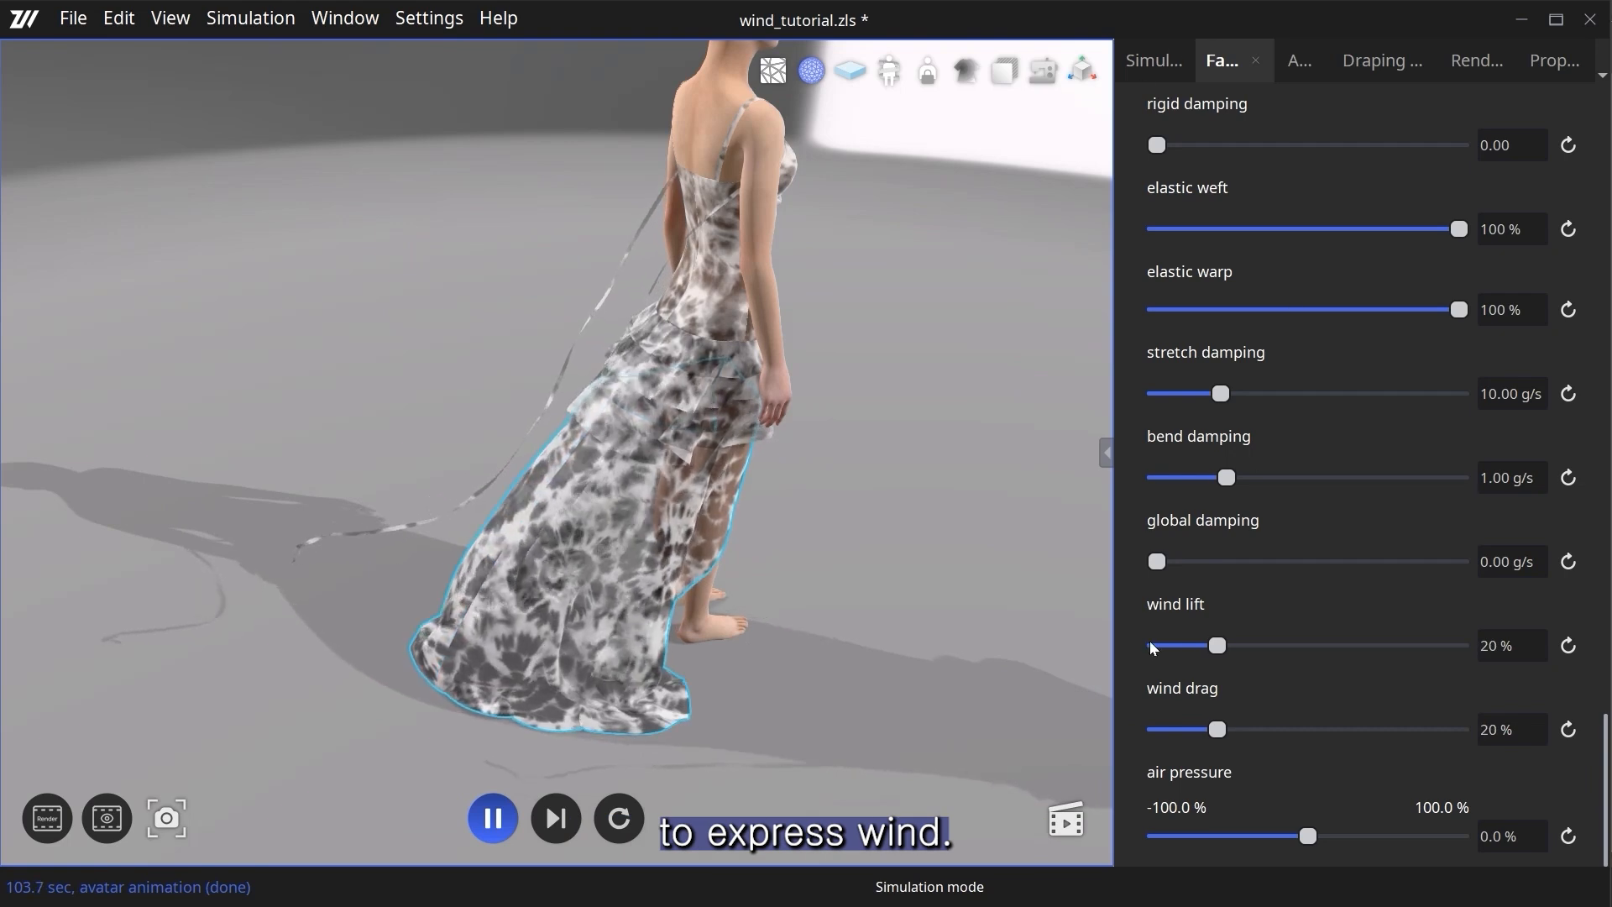
{"action": "left_click_drag", "start_coordinate": [1224, 732], "coordinate": [1232, 732]}
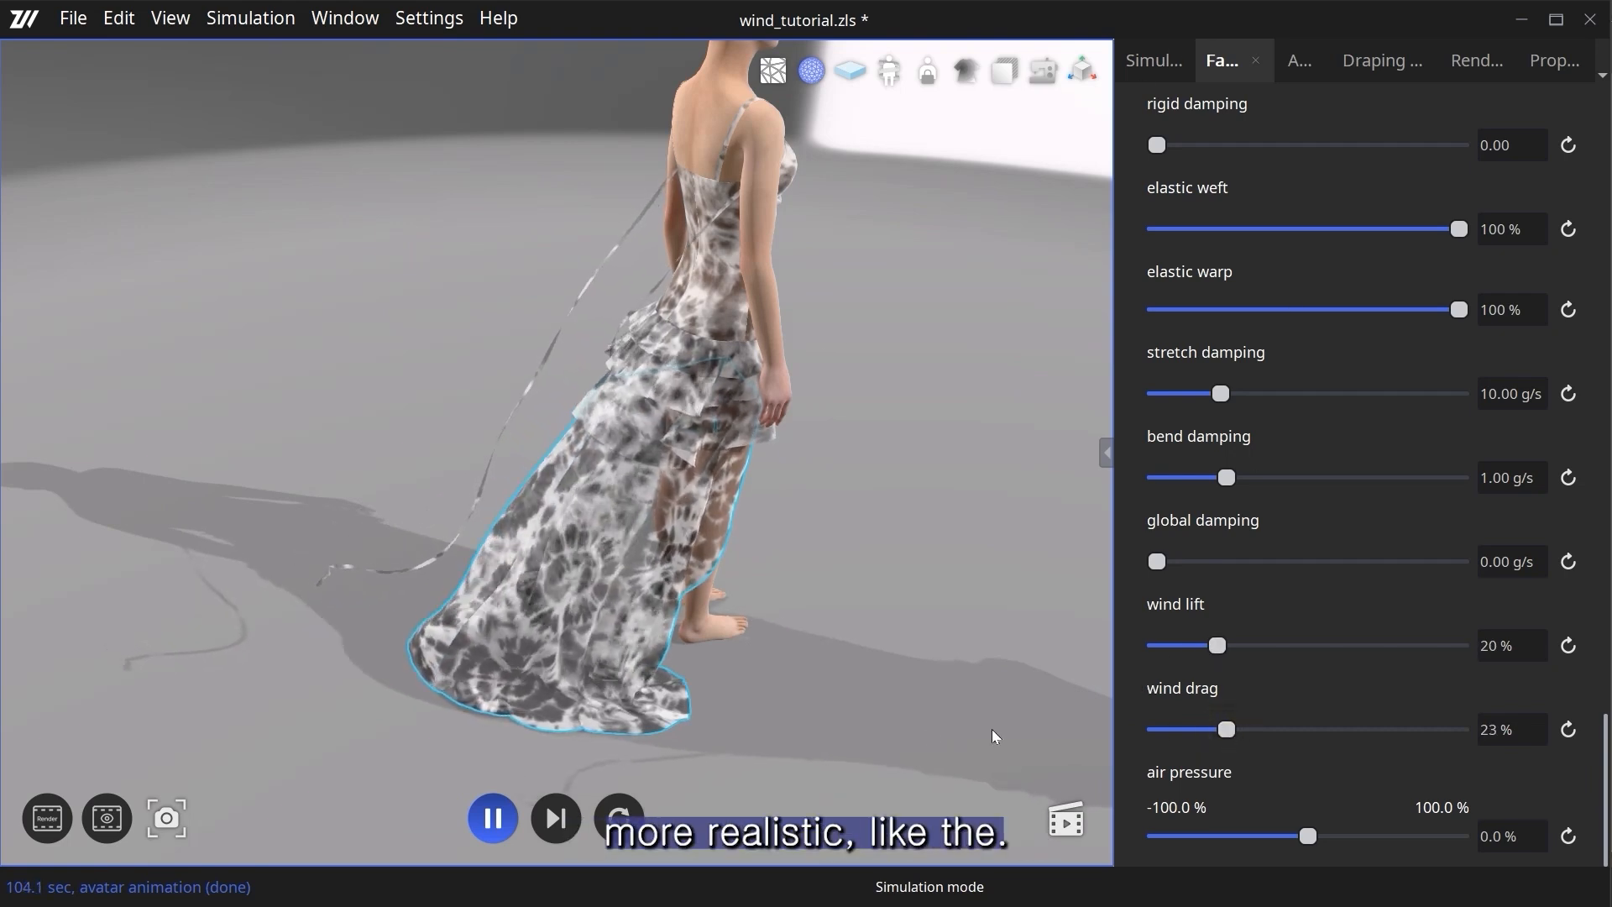
{"action": "right_click_drag", "start_coordinate": [871, 752], "coordinate": [903, 754]}
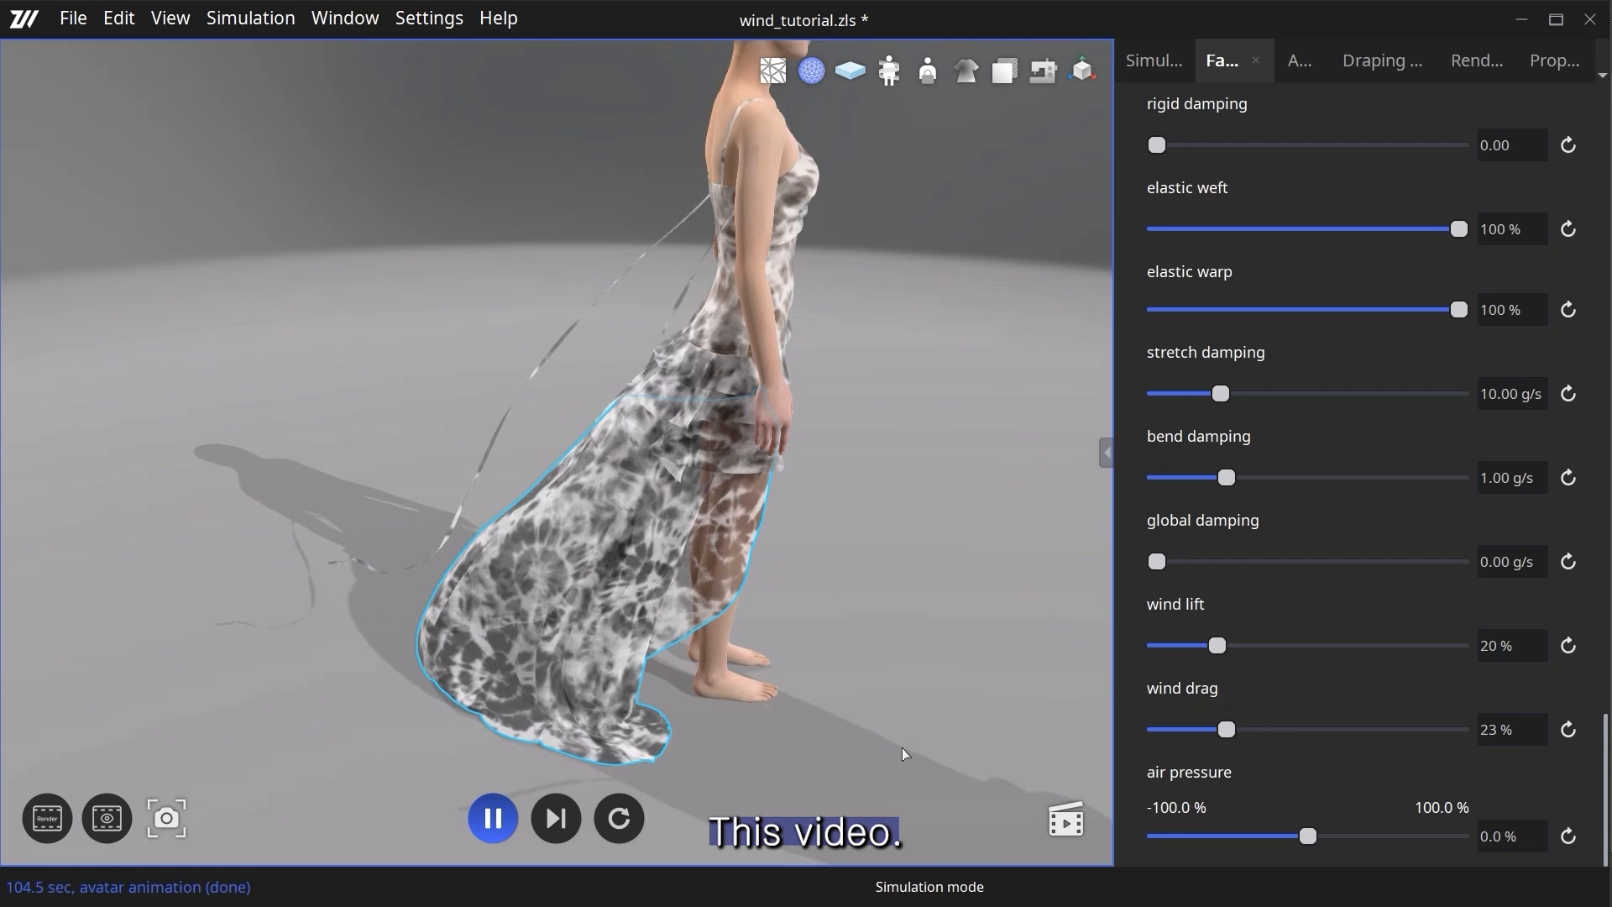
{"action": "left_click_drag", "start_coordinate": [1219, 648], "coordinate": [1225, 648]}
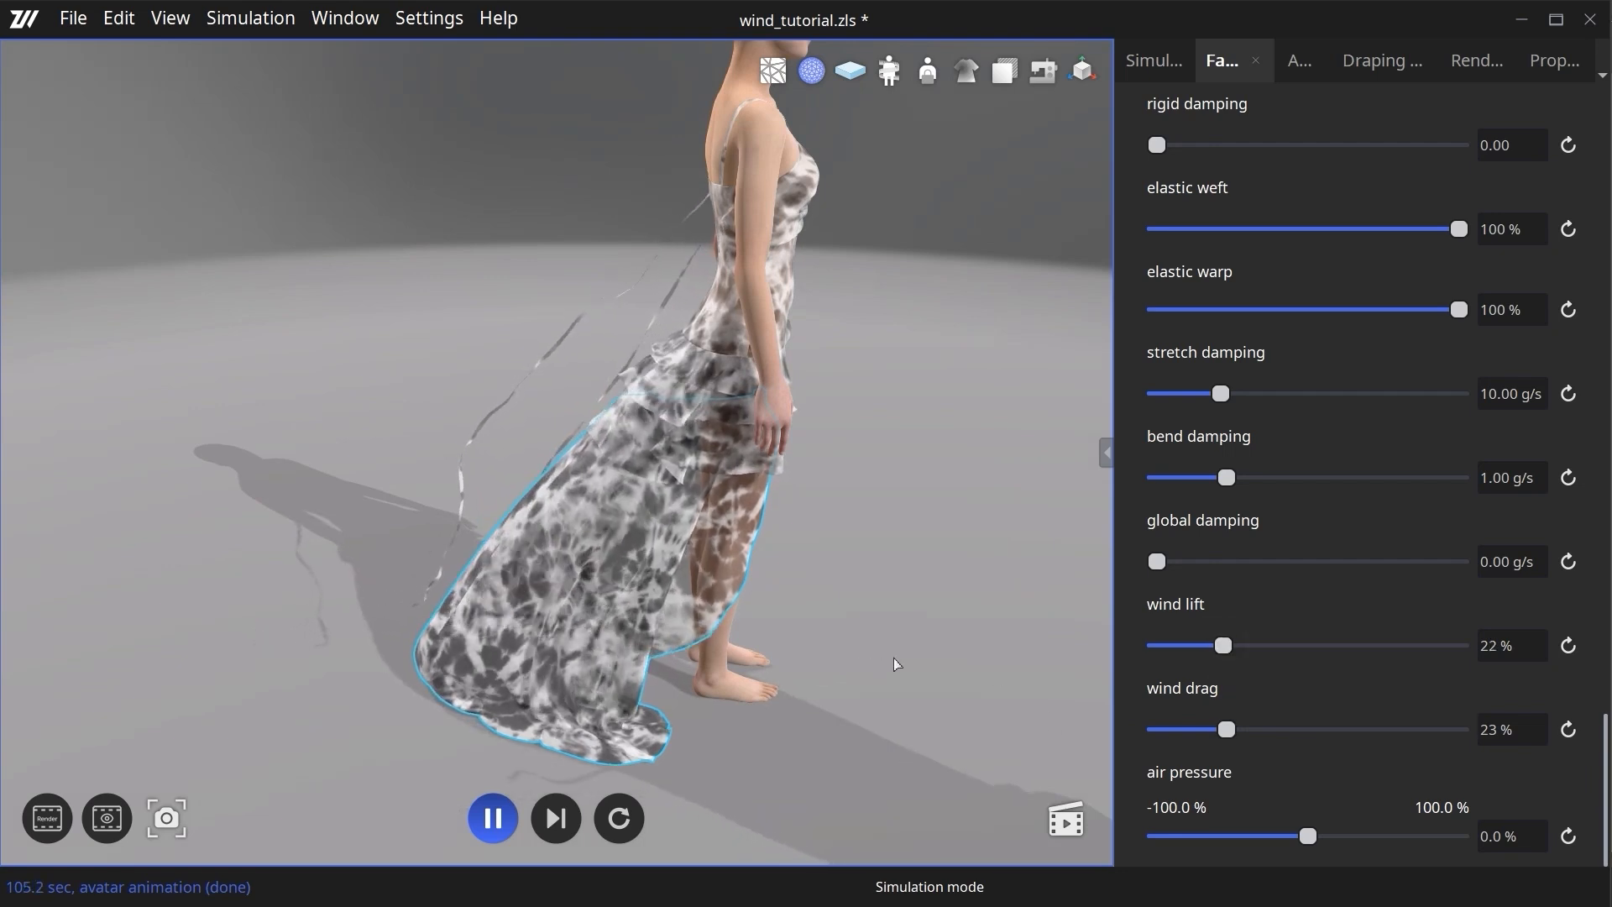
{"action": "left_click_drag", "start_coordinate": [1234, 733], "coordinate": [1243, 735]}
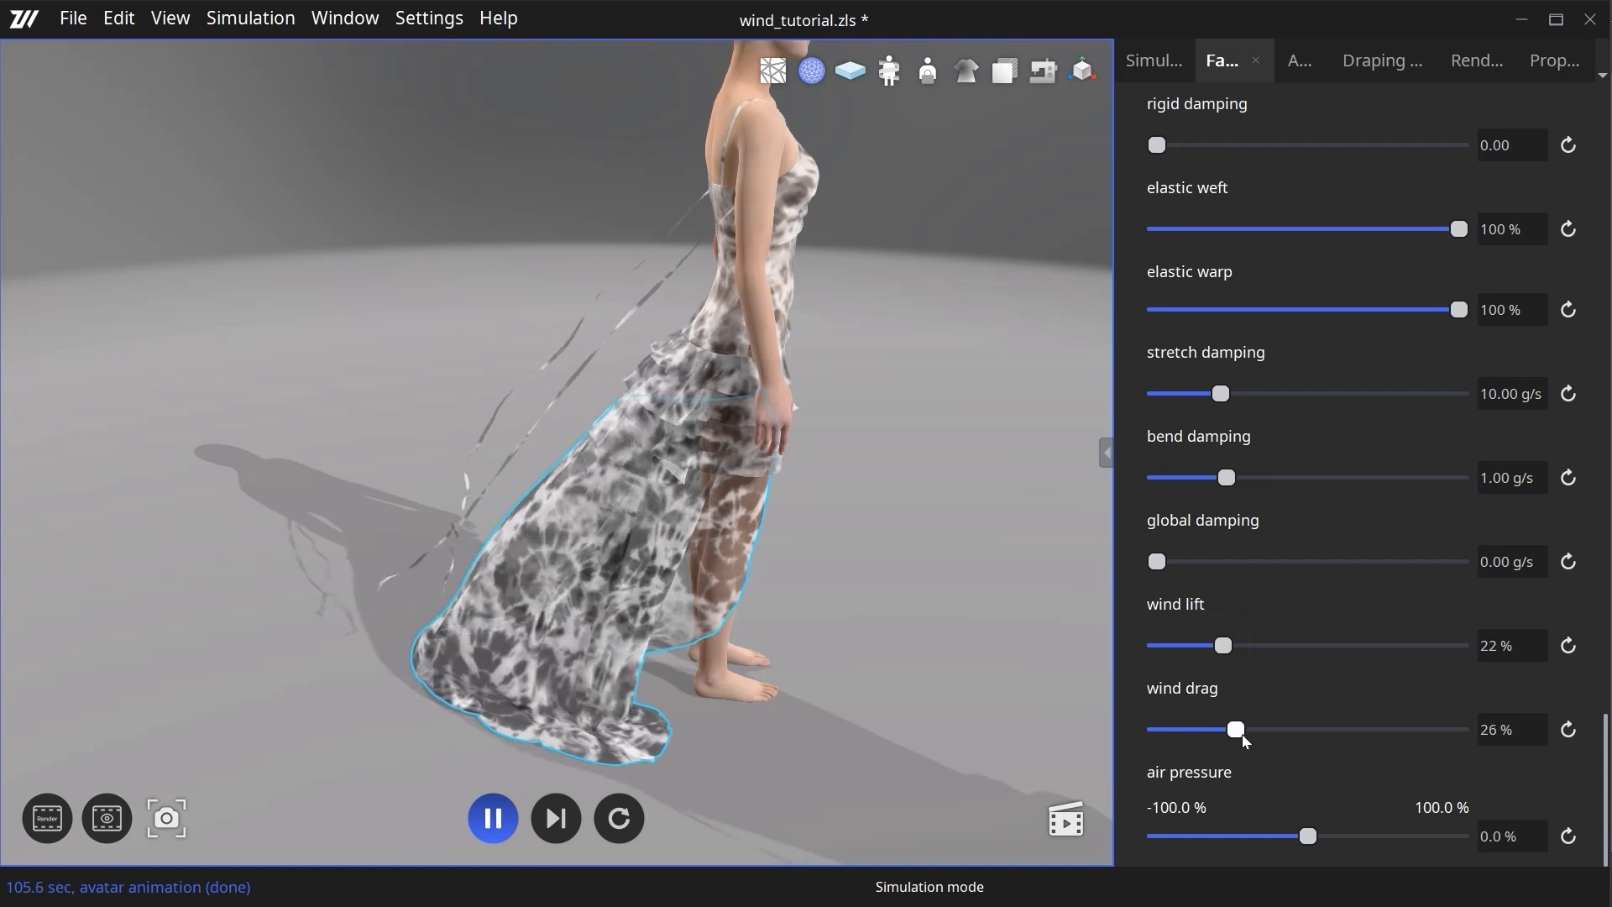
- Clear the skirt selection and examine the simulated dress and straps blowing in the wind, close up and from the side
{"action": "left_click", "coordinate": [794, 636]}
{"action": "scroll", "coordinate": [896, 596], "scroll_direction": "up", "scroll_amount": 5}
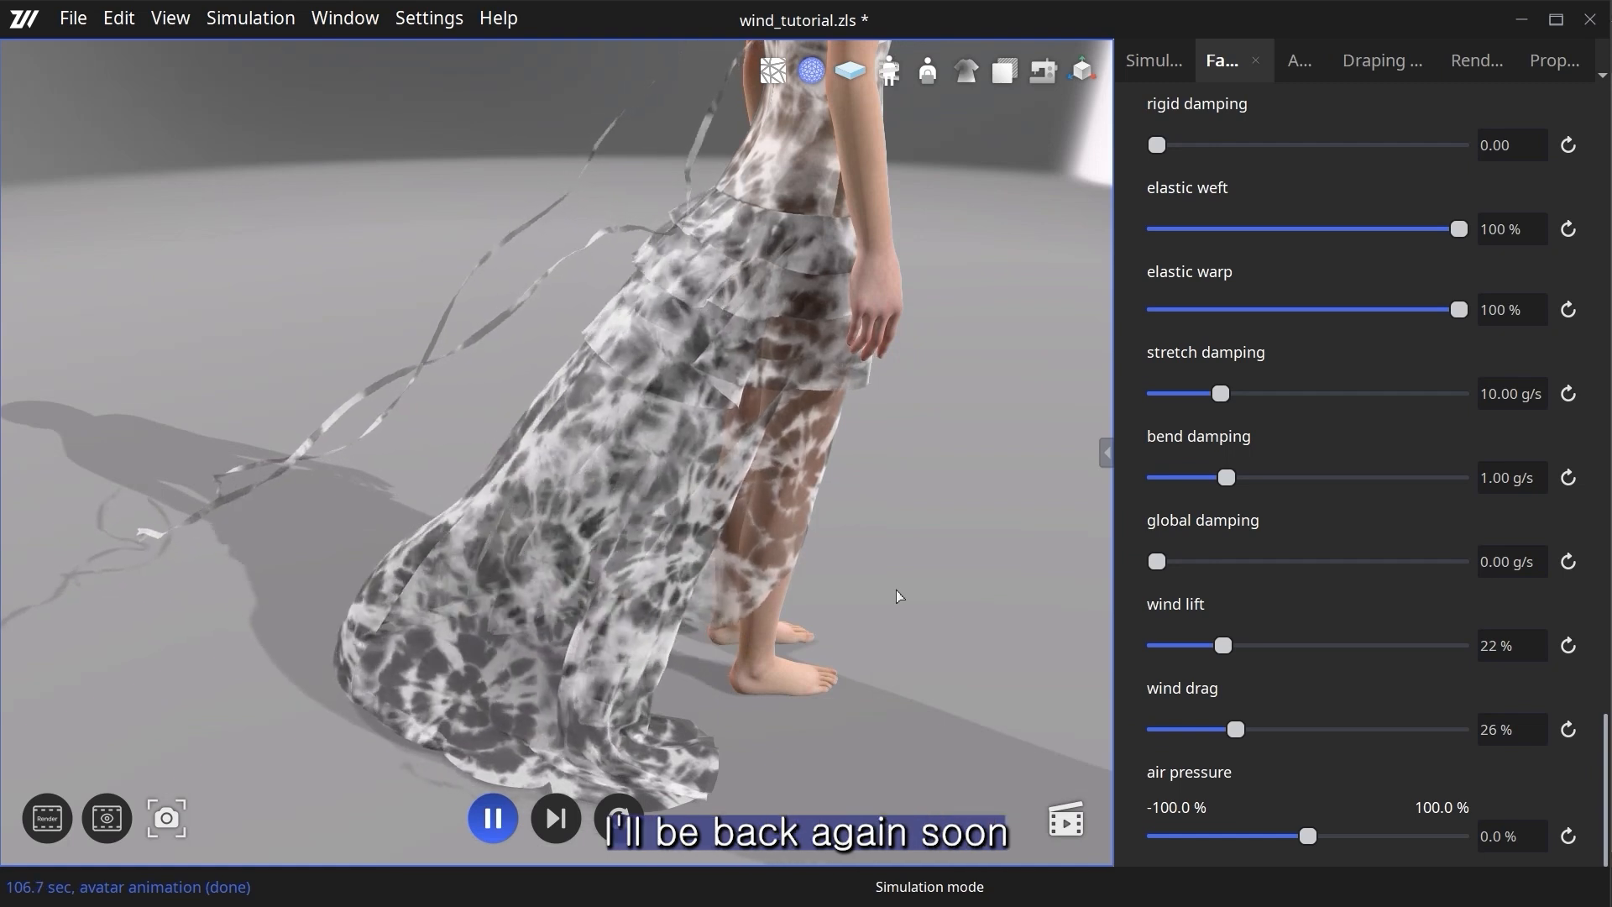
{"action": "scroll", "coordinate": [897, 601], "scroll_direction": "down", "scroll_amount": 1}
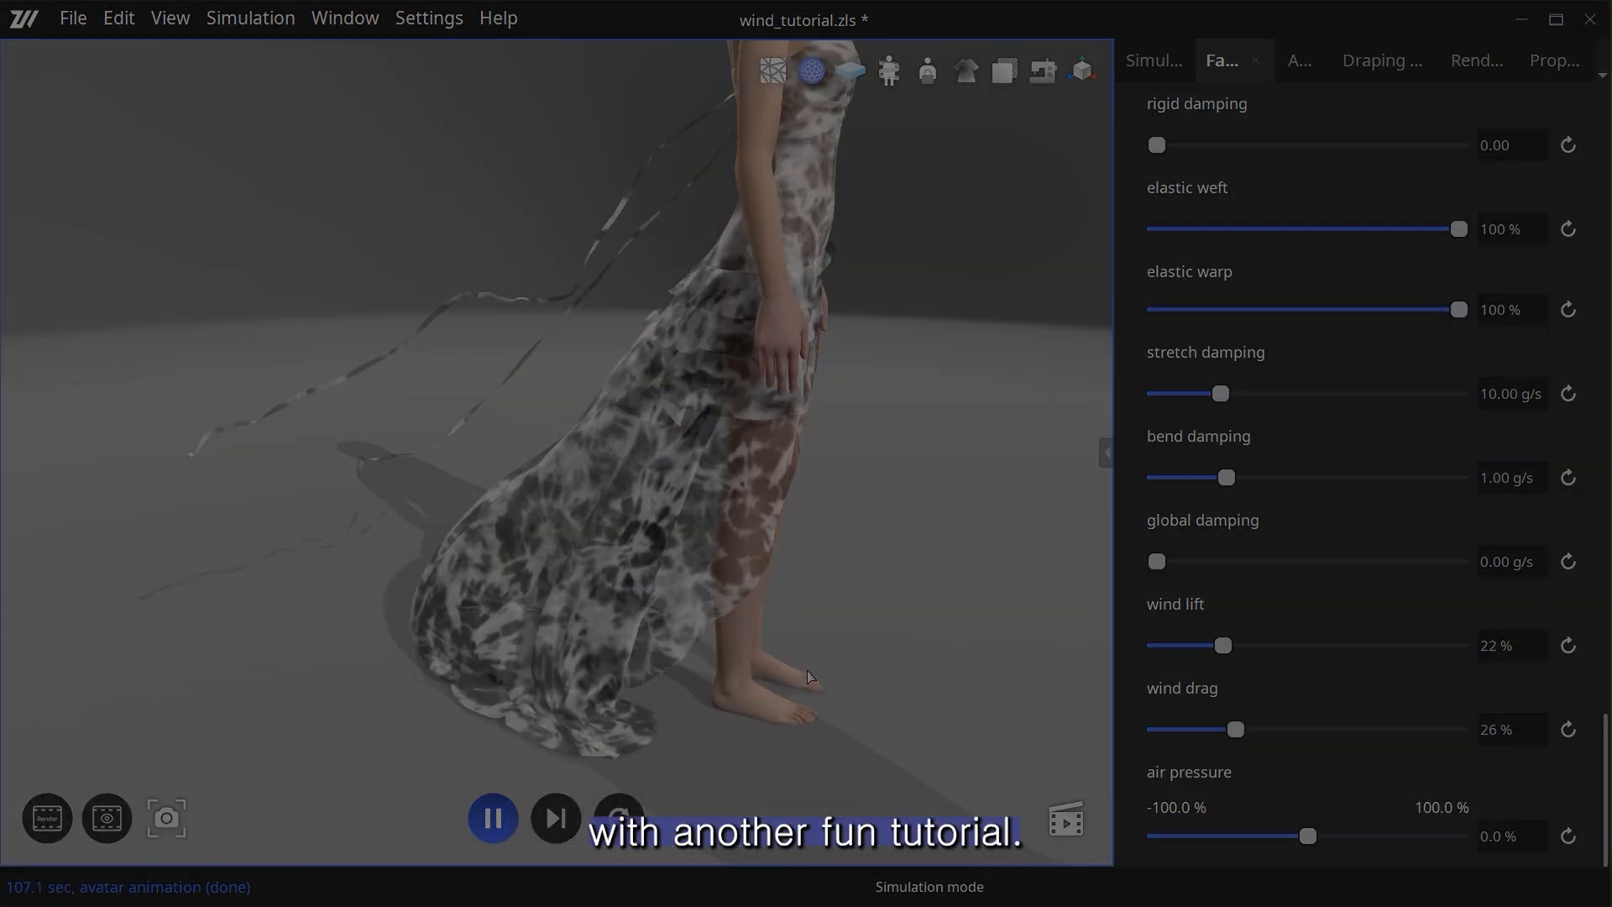